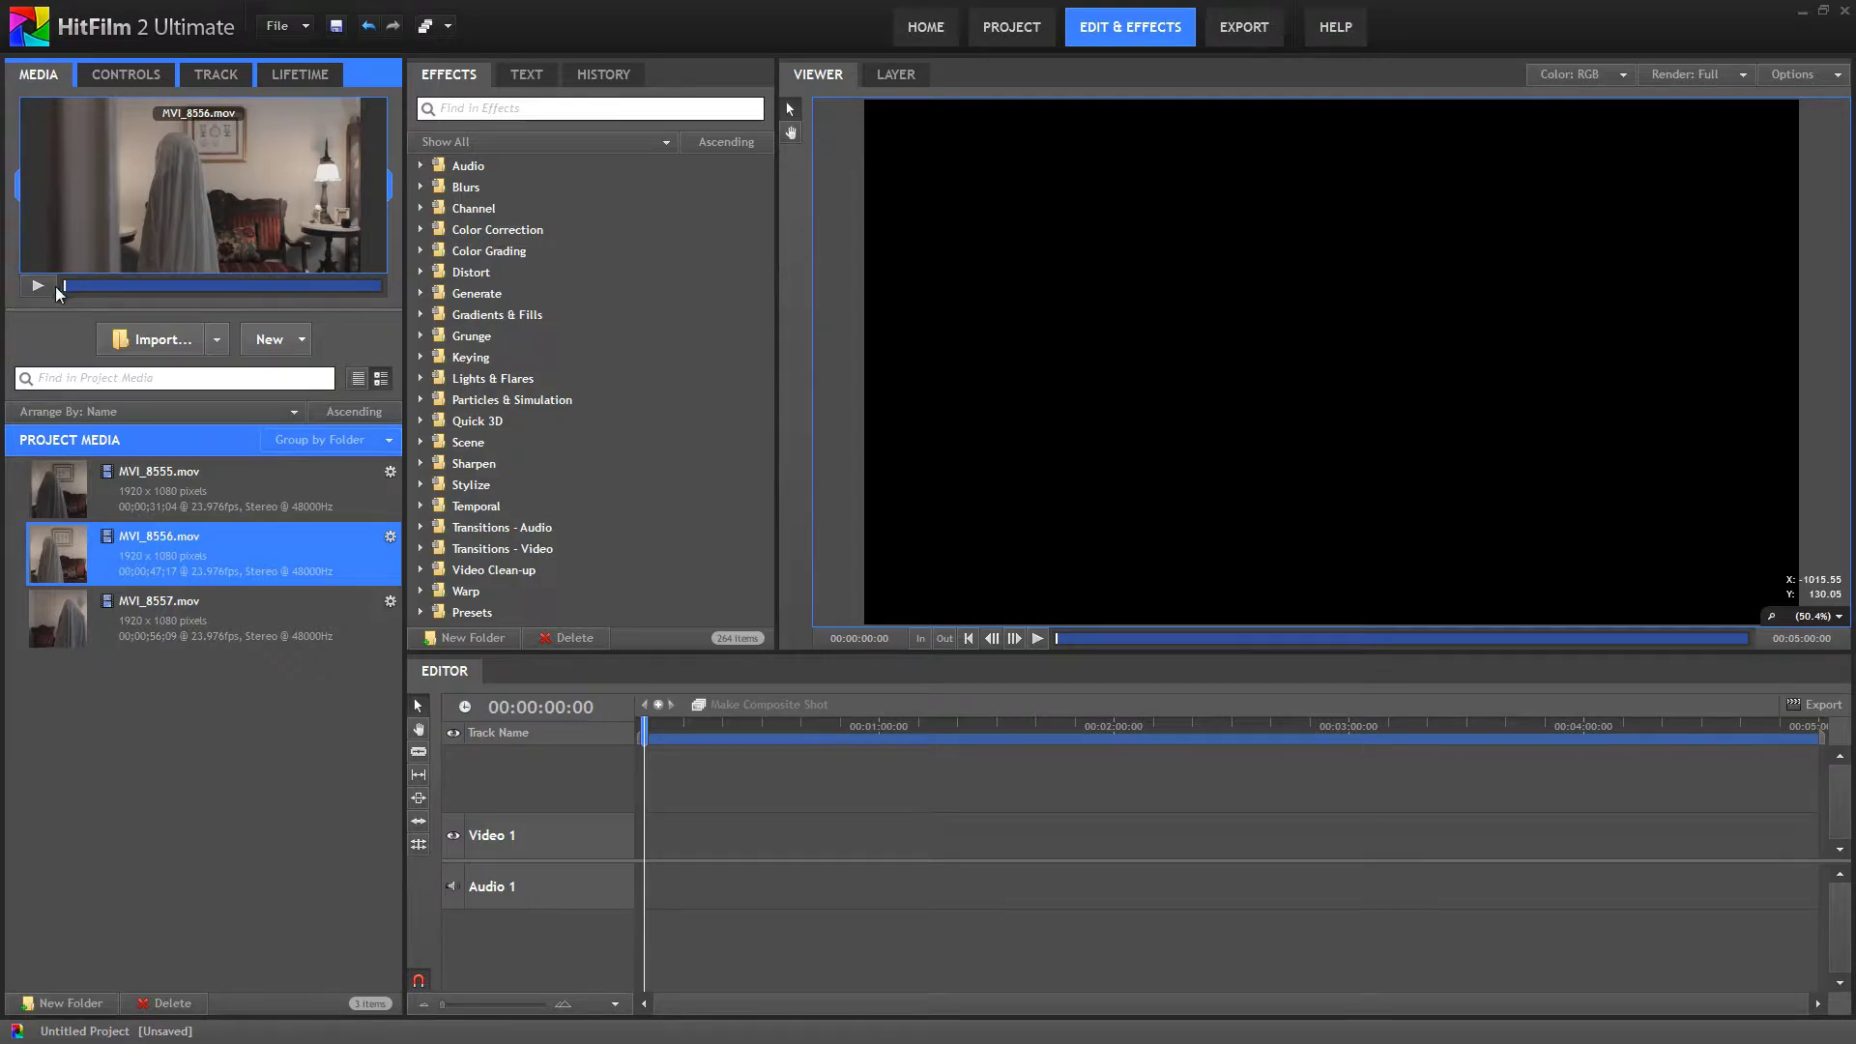
# - Mark an in point on MVI_8556.mov where the ghost appears, then scrub ahead to the empty room
pyautogui.moveTo(89, 280); pyautogui.dragTo(299, 276)
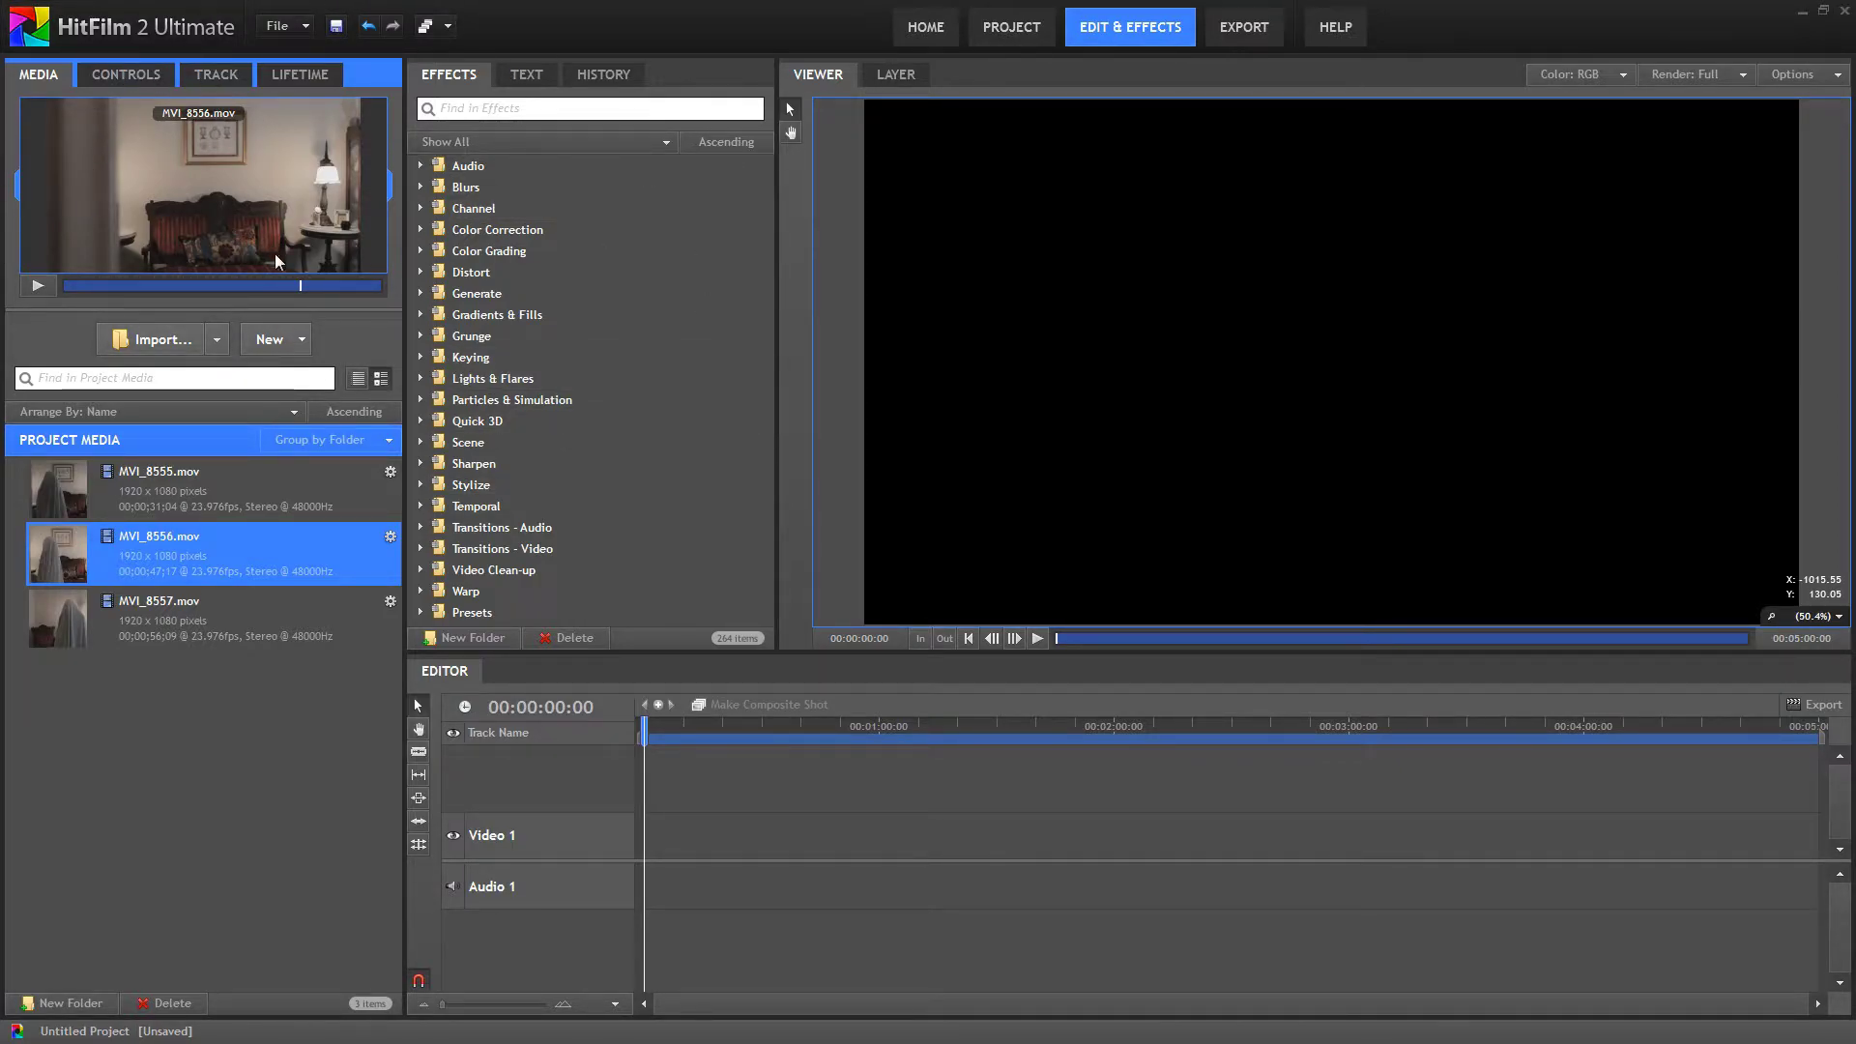
pyautogui.moveTo(298, 282); pyautogui.dragTo(139, 281)
pyautogui.press('i')
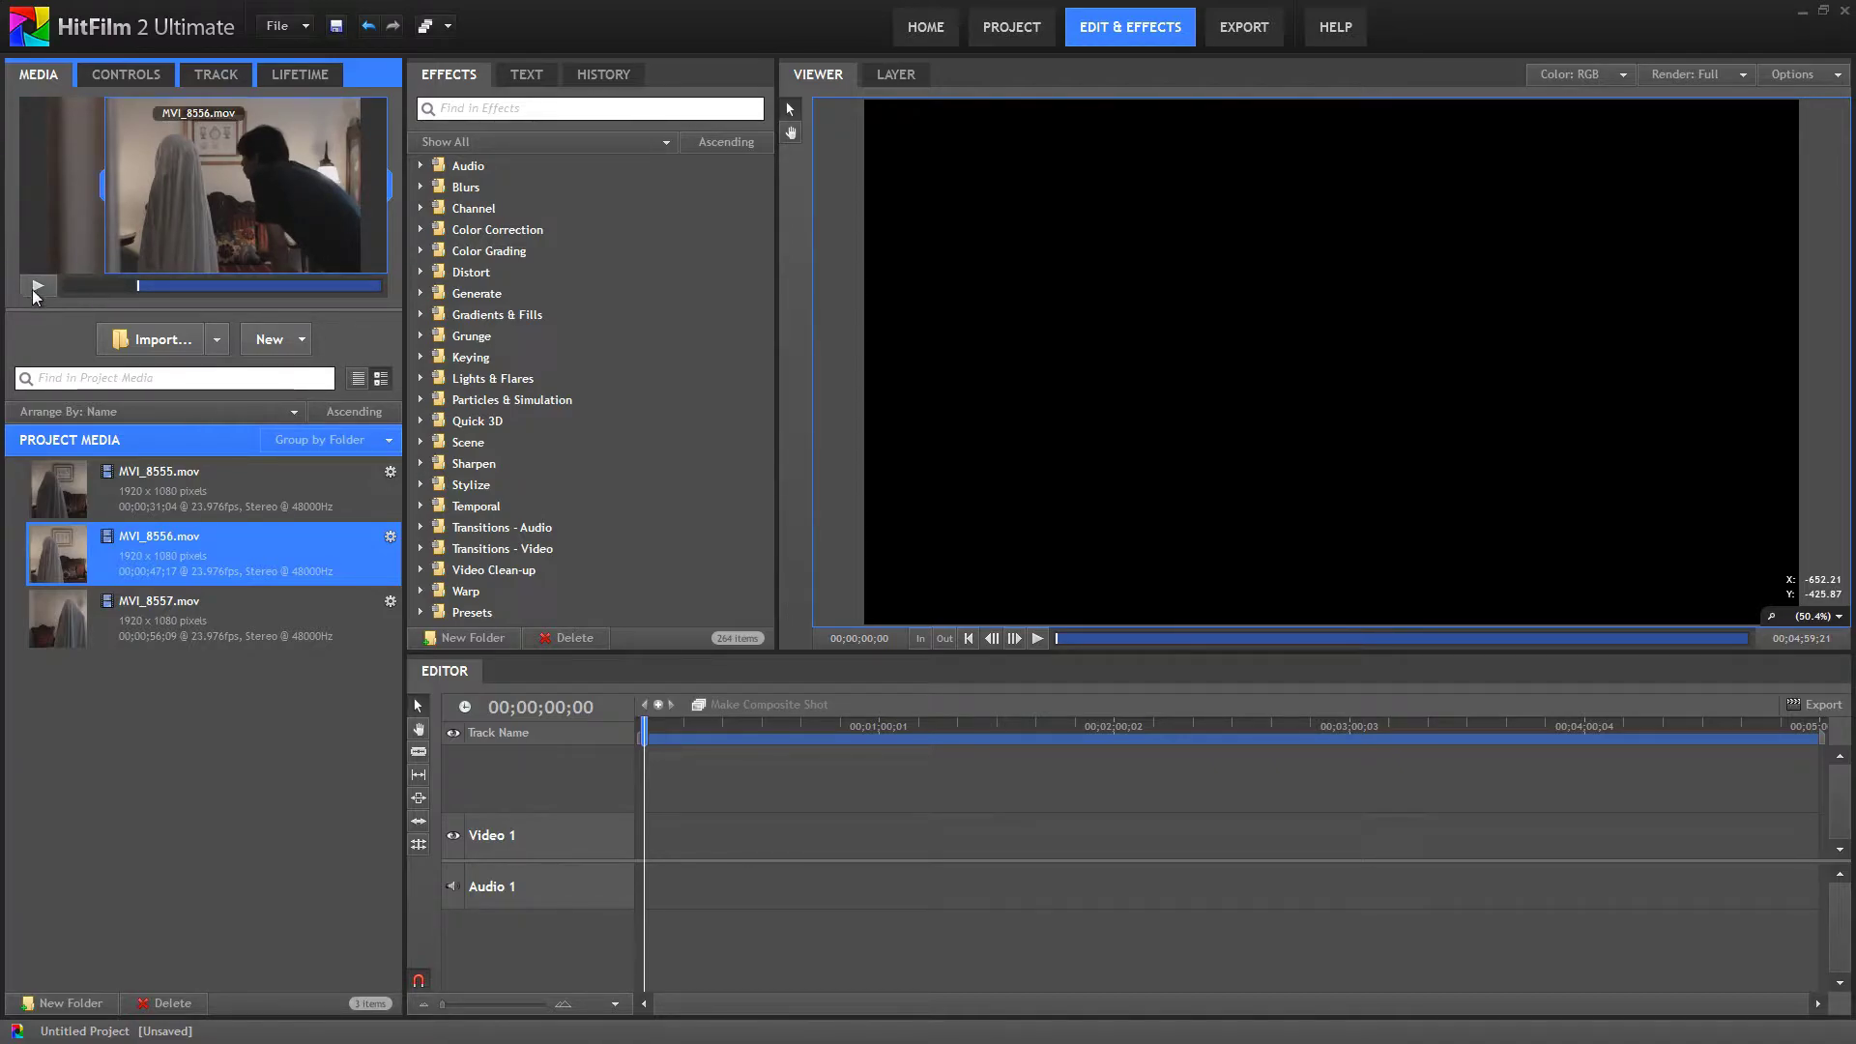
pyautogui.moveTo(253, 282); pyautogui.dragTo(330, 282)
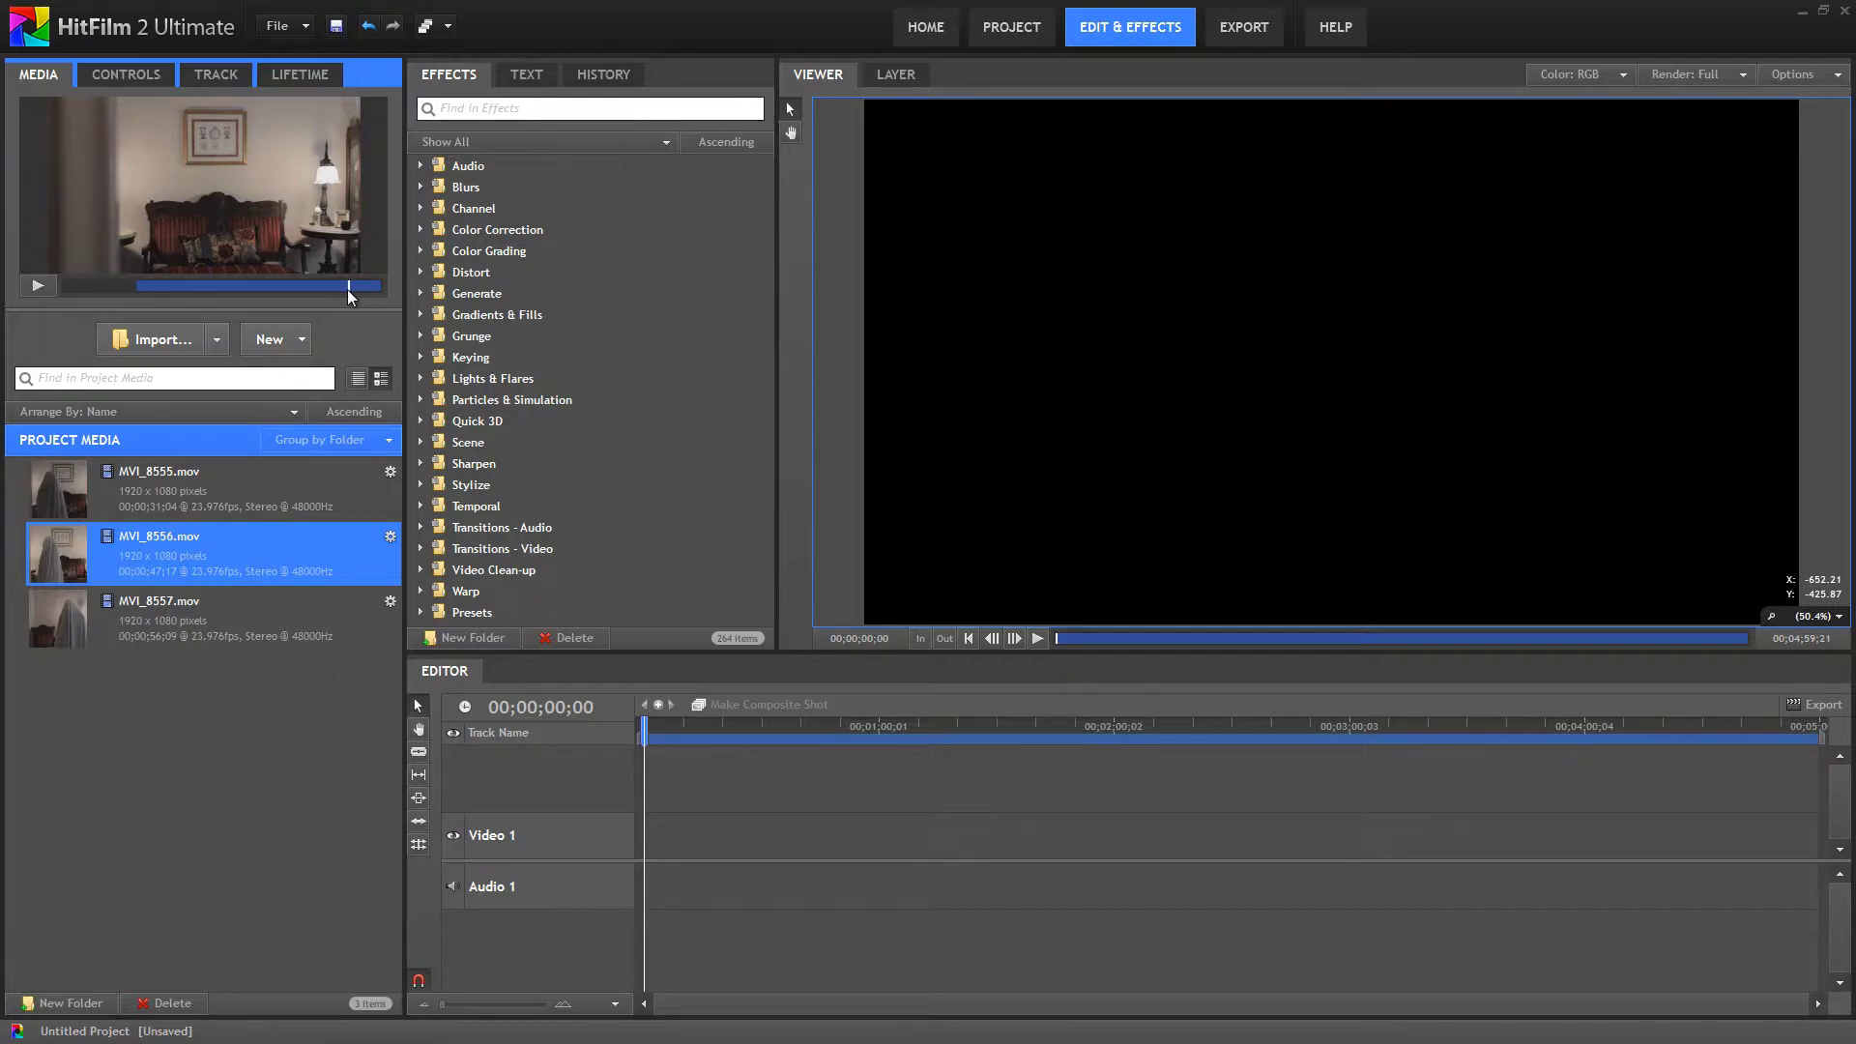
# - Mark the out point, drop the trimmed clip on Video 1, and convert it to a composite shot
pyautogui.press('o')
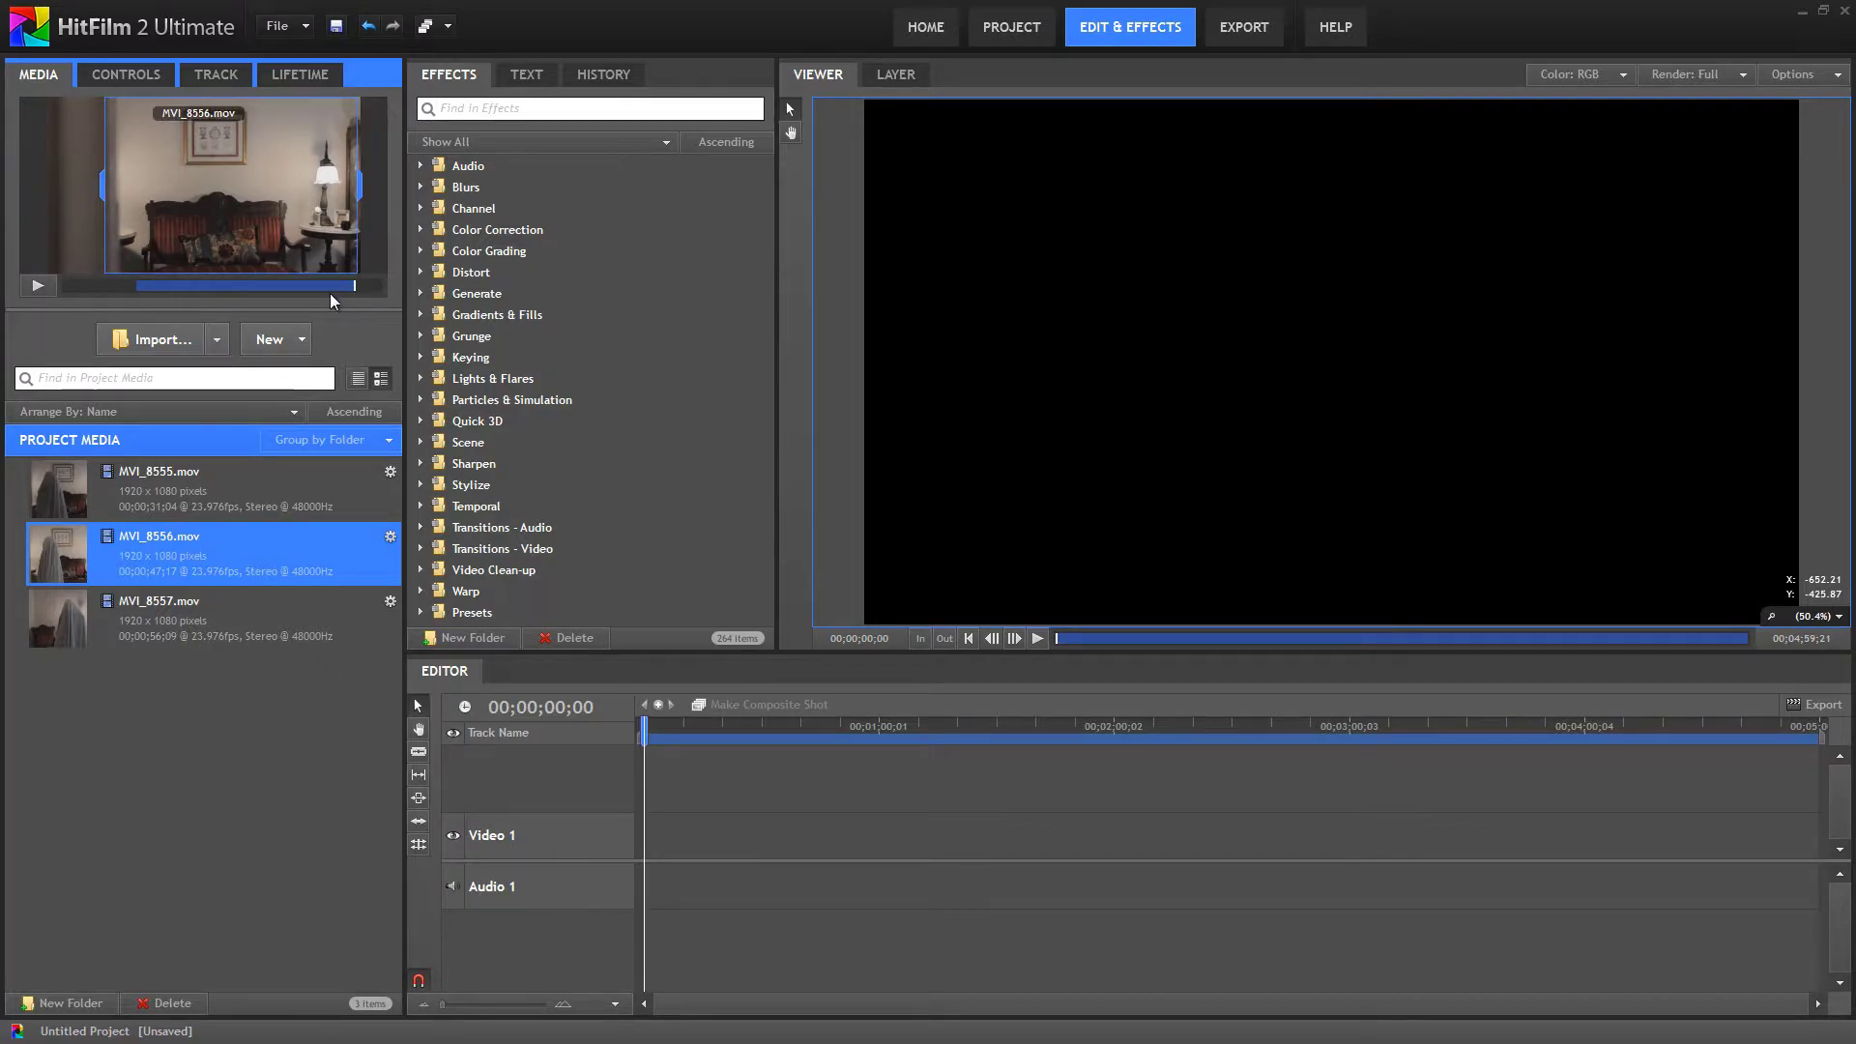
pyautogui.moveTo(153, 142); pyautogui.dragTo(650, 842)
pyautogui.rightClick(679, 827)
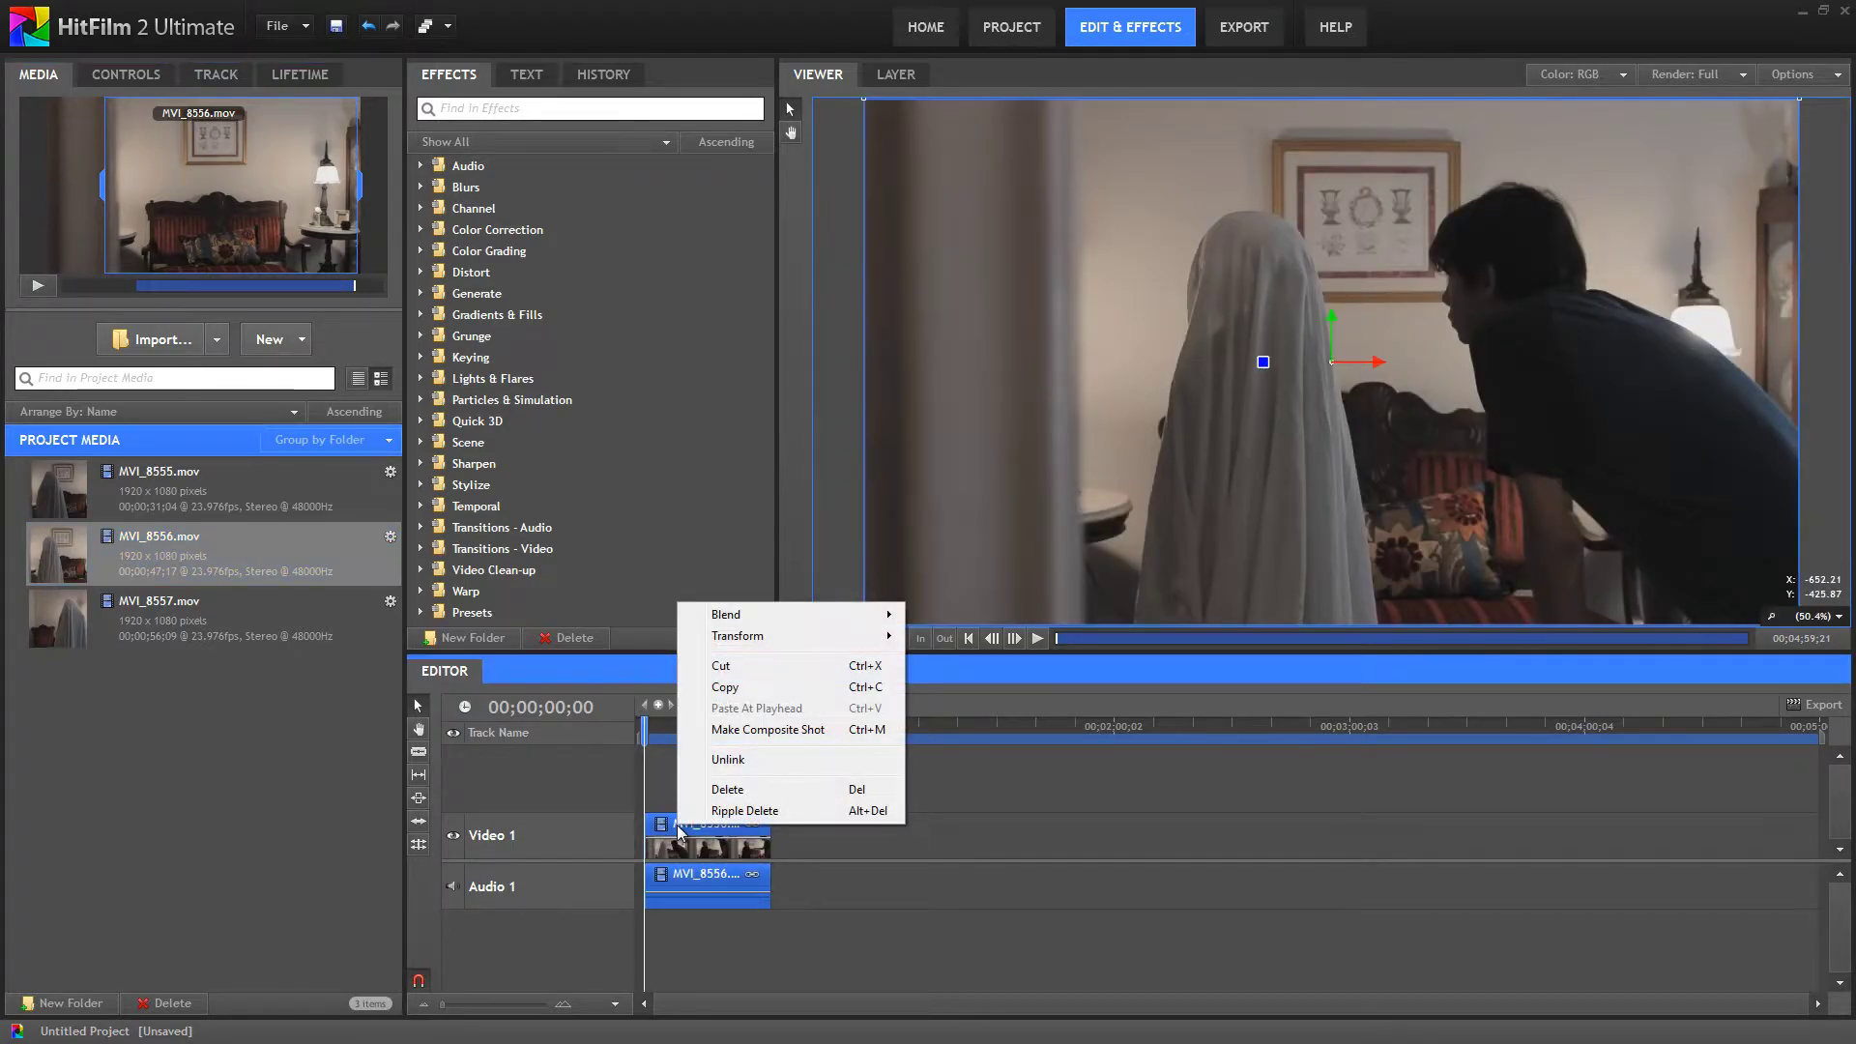
pyautogui.click(754, 730)
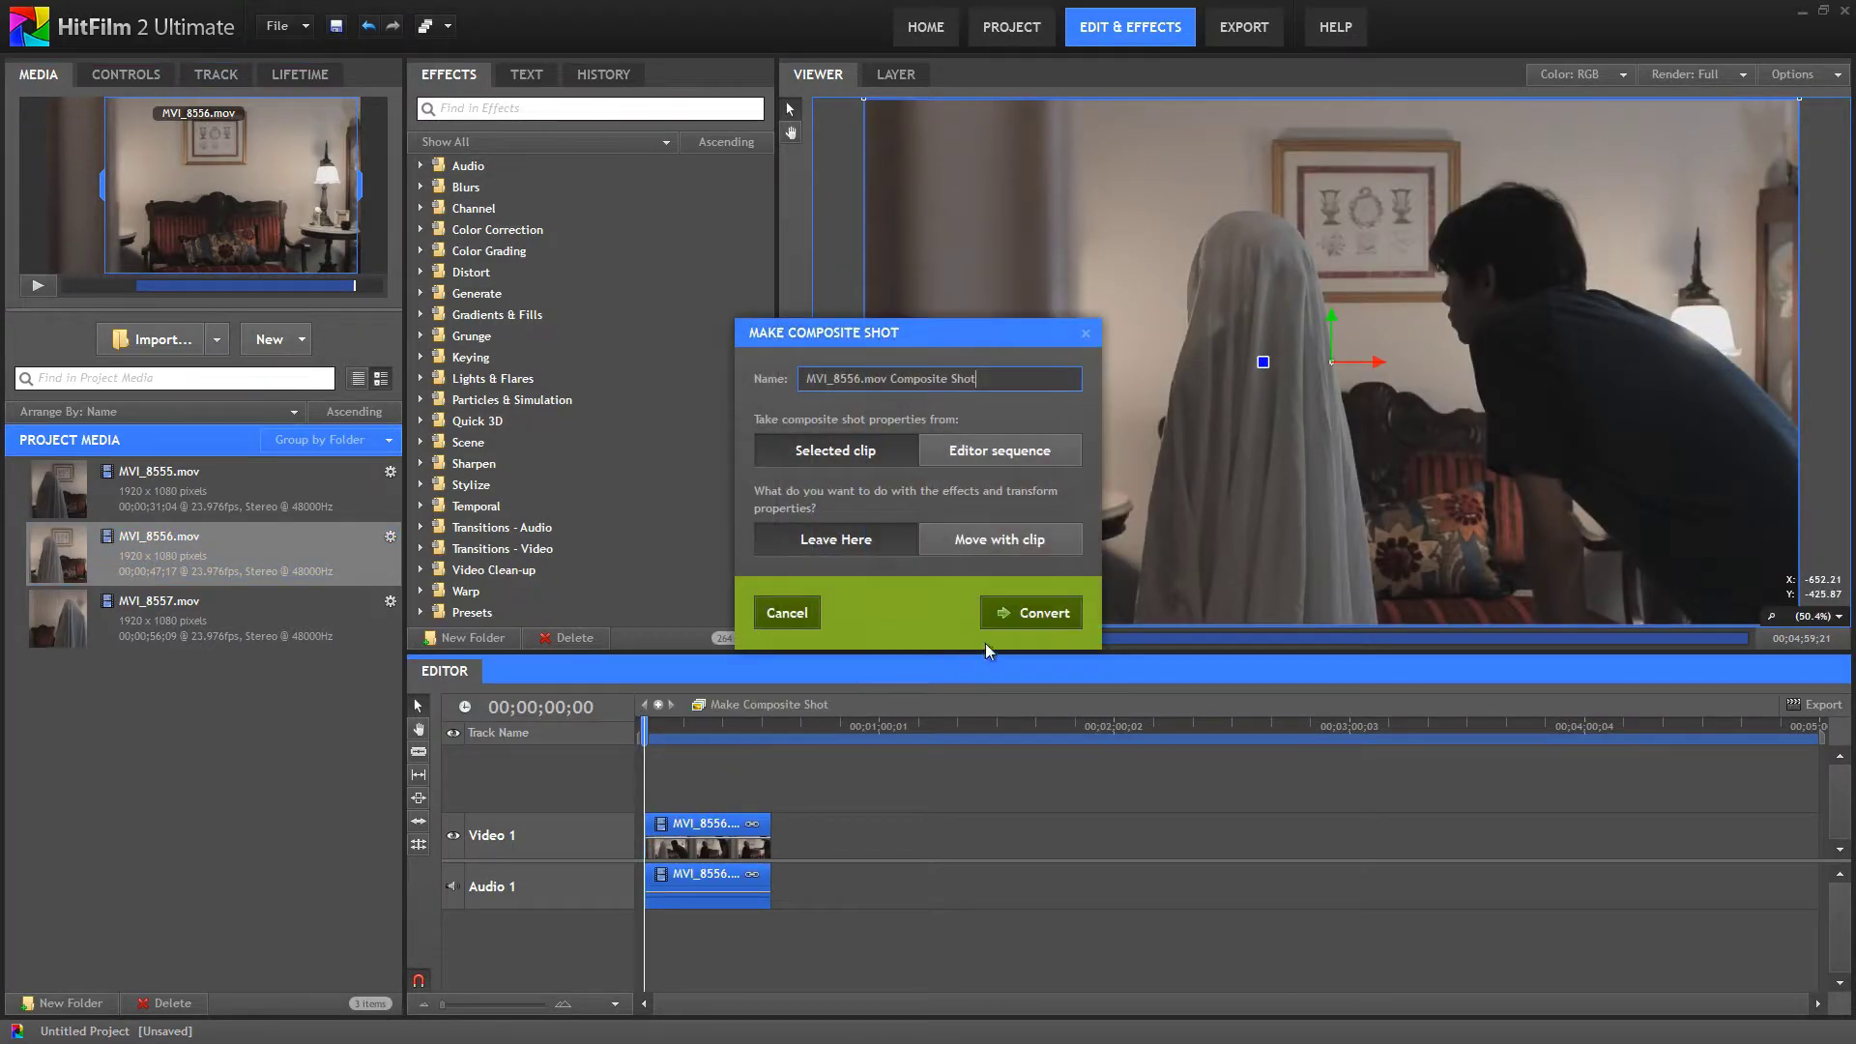
pyautogui.click(1044, 620)
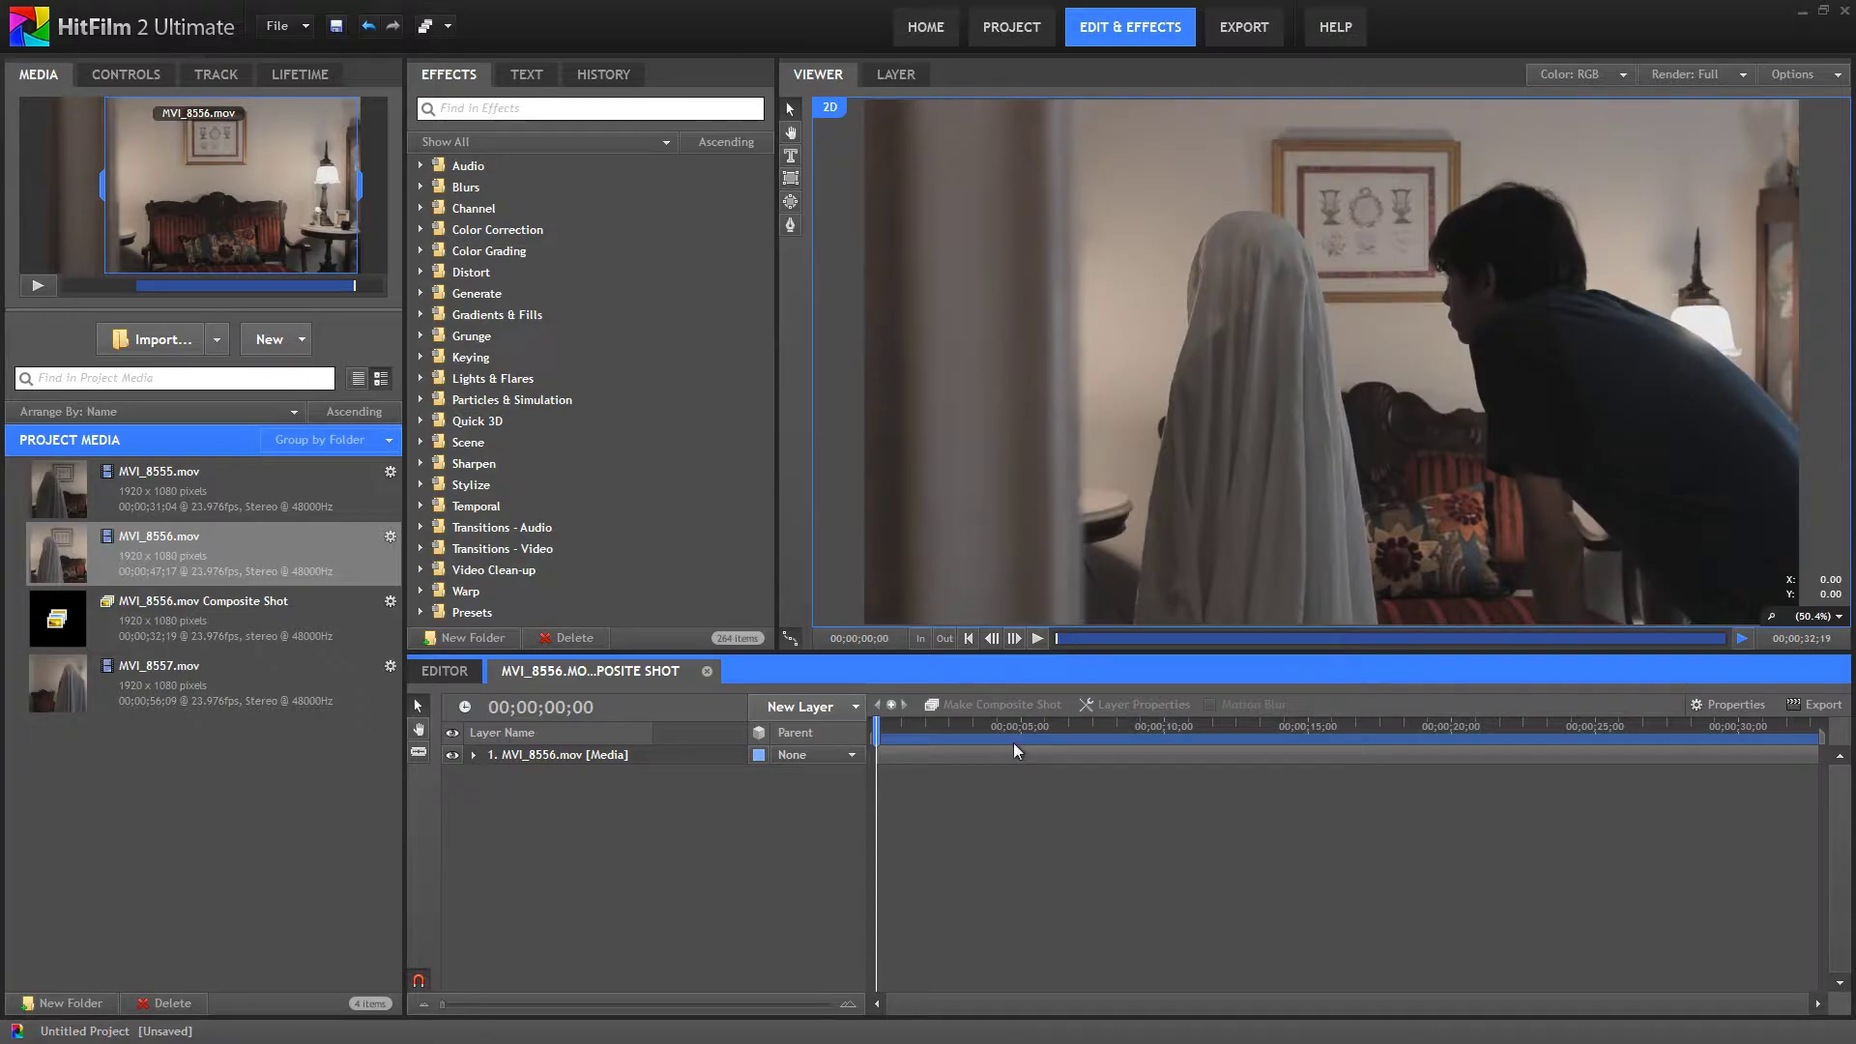
pyautogui.click(999, 727)
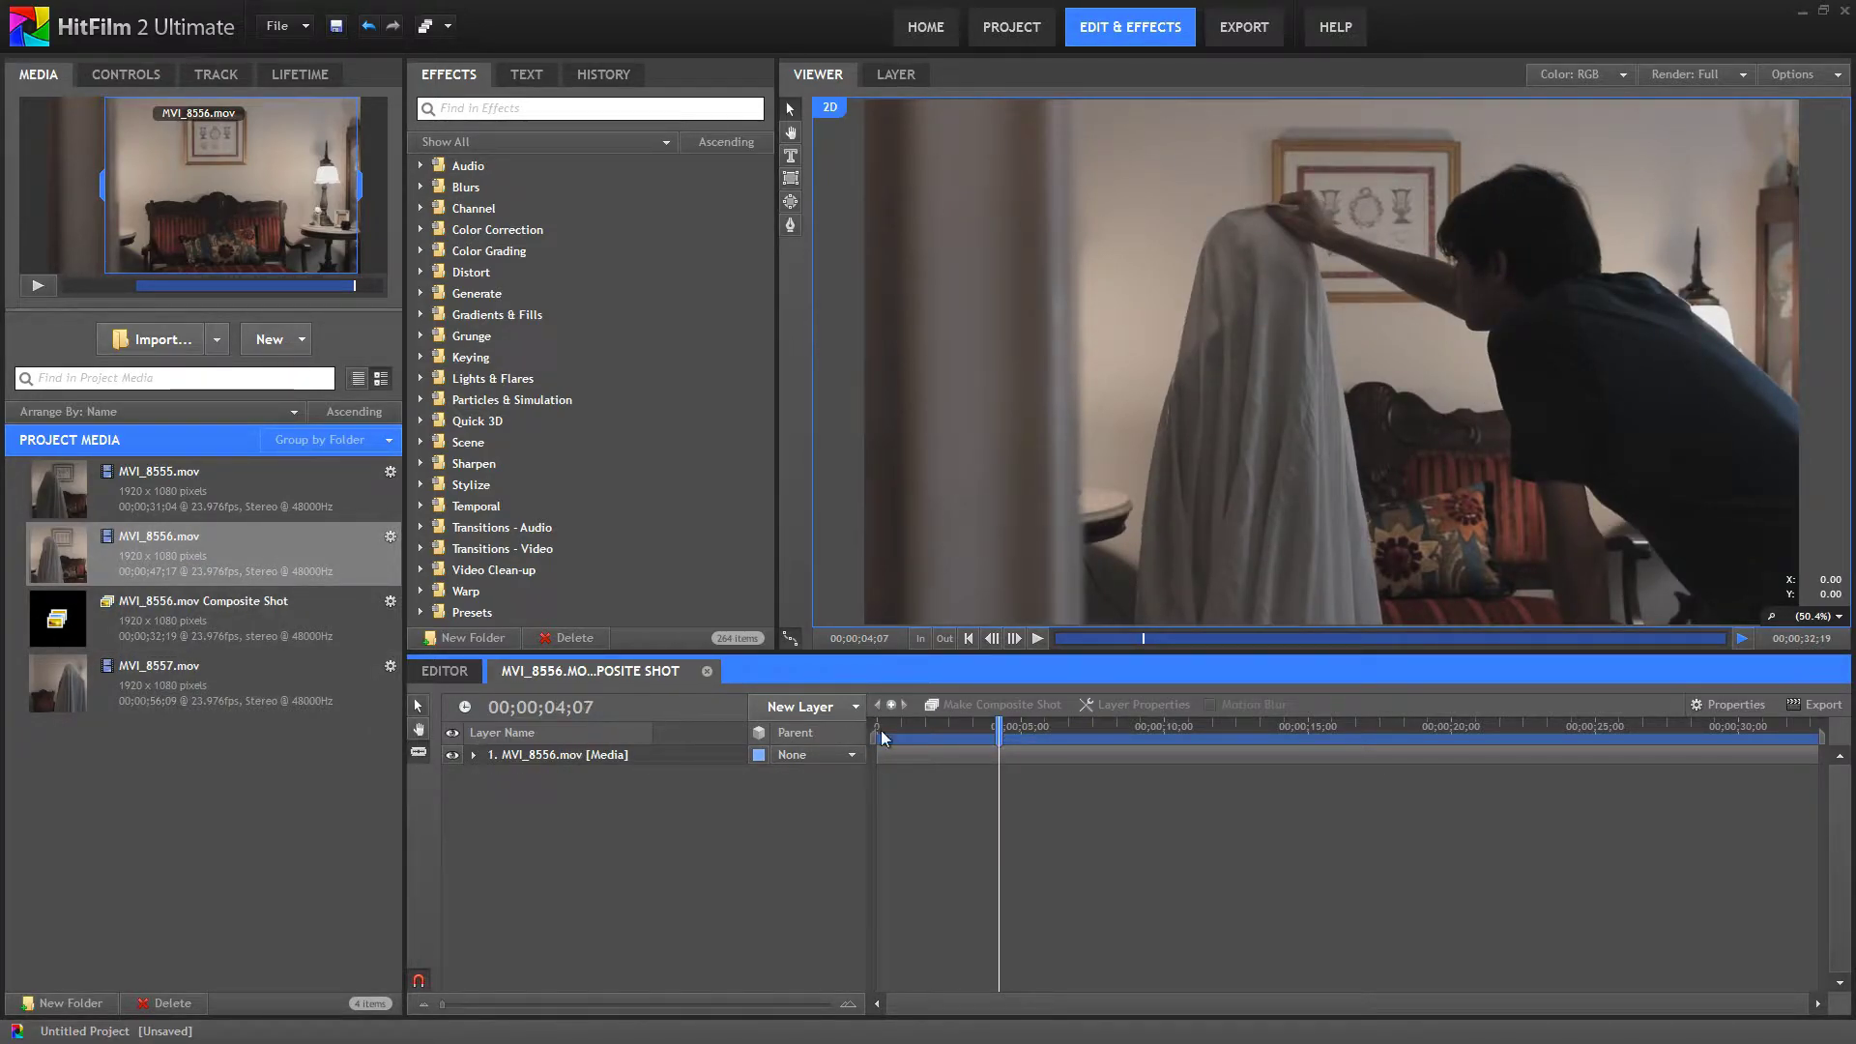
# - Split the clip at the playhead and move the second part to the top layer, starting at zero
pyautogui.moveTo(998, 737); pyautogui.dragTo(1149, 727)
pyautogui.hotkey('ctrl', 'shift', 'd')
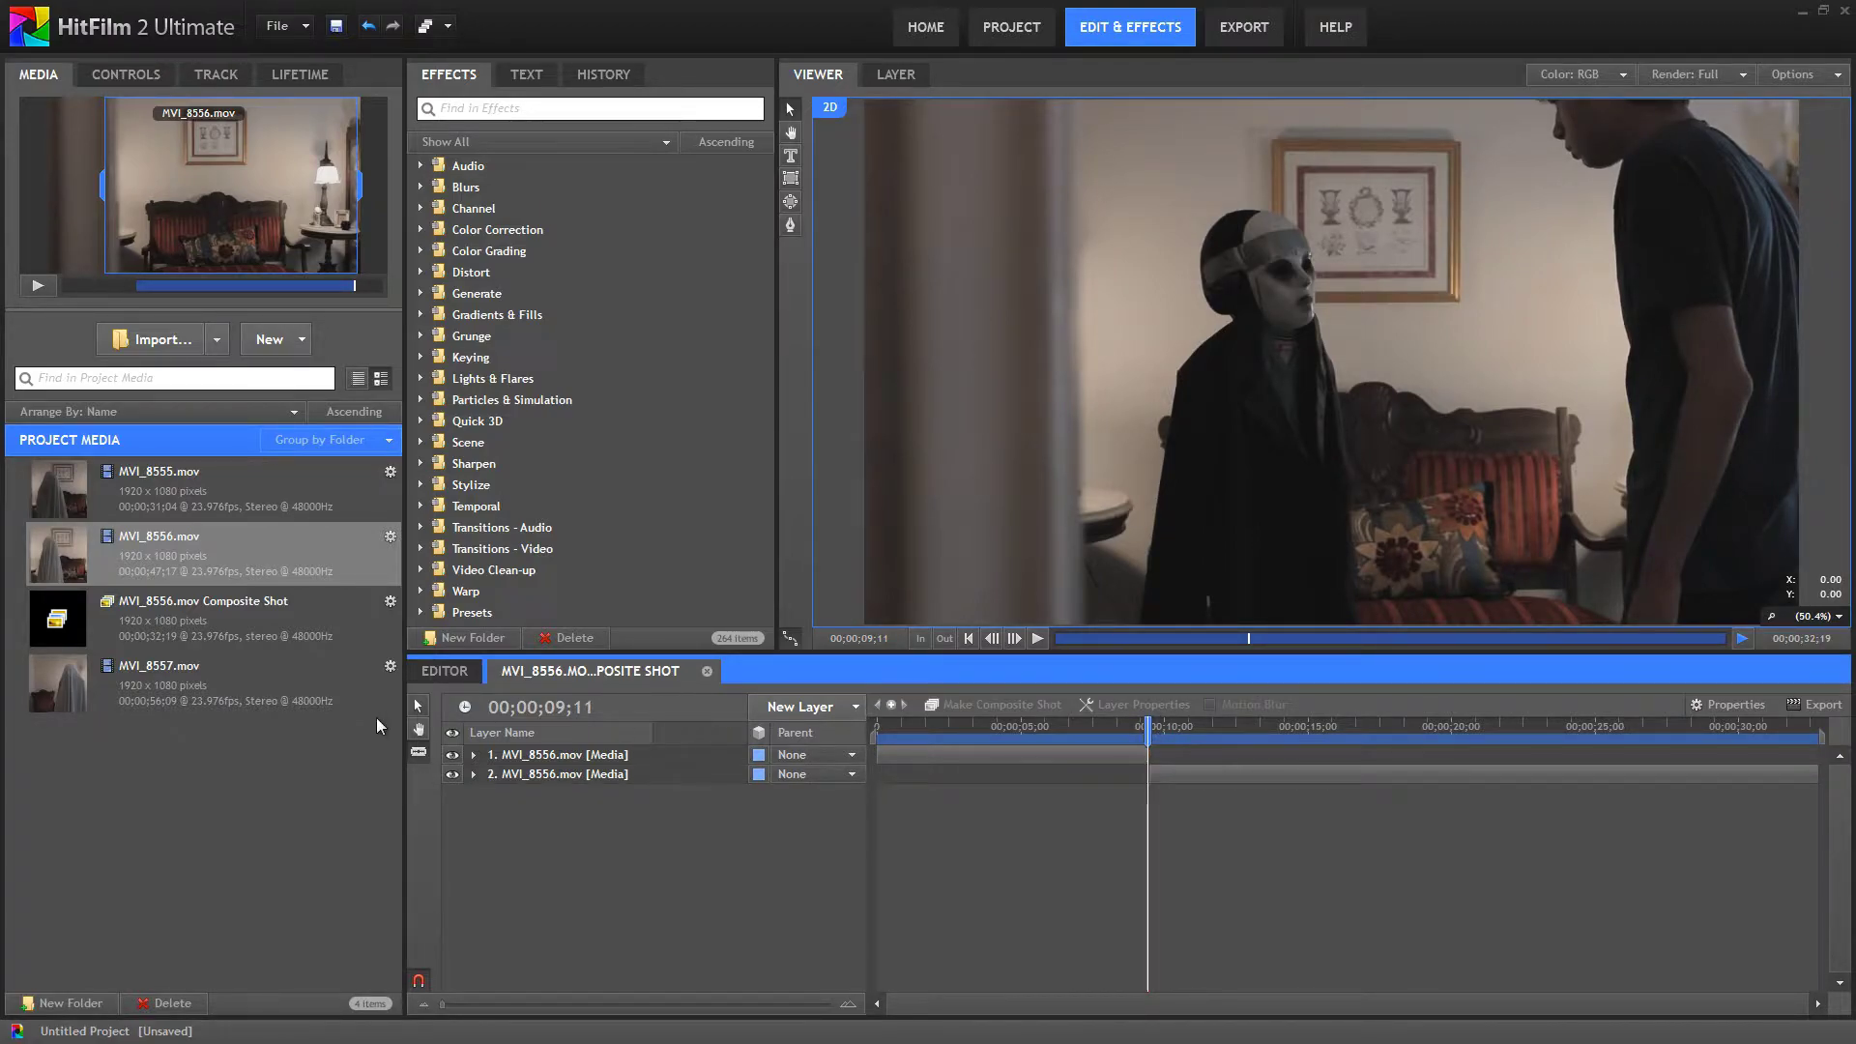
pyautogui.click(1163, 774)
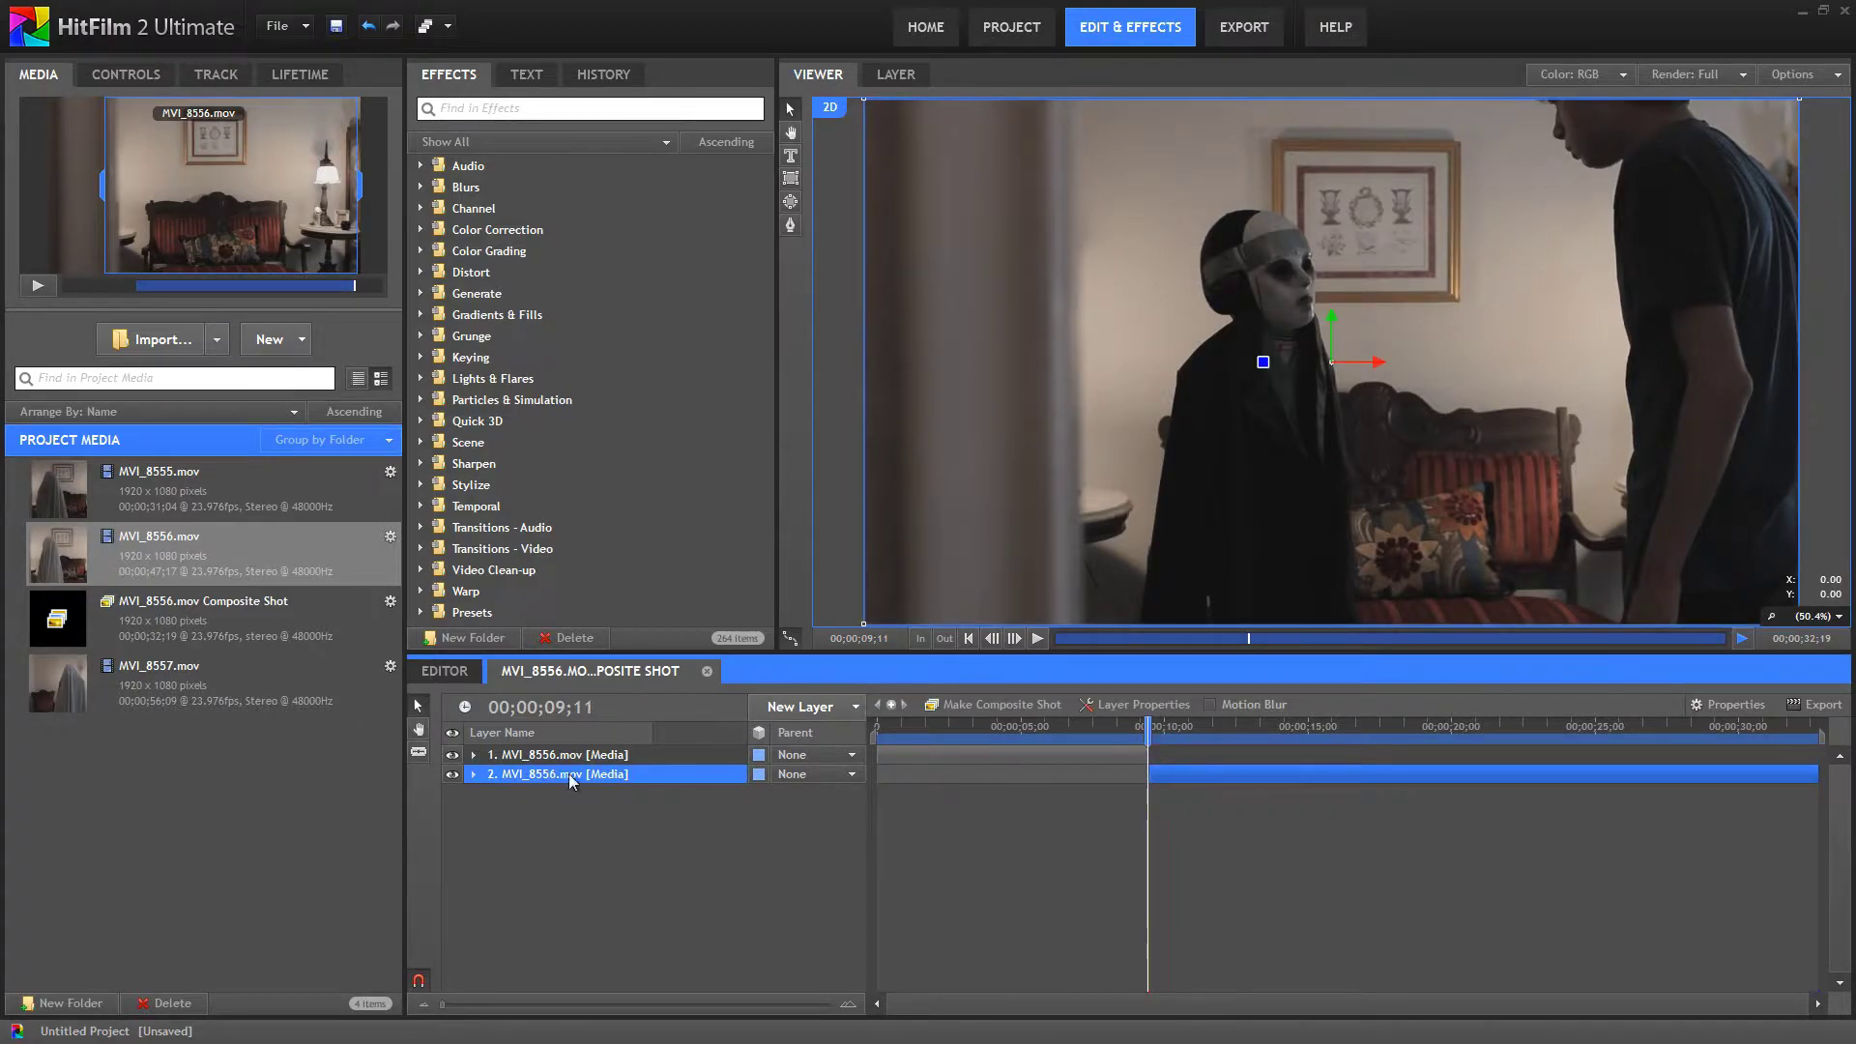
pyautogui.moveTo(572, 779); pyautogui.dragTo(578, 752)
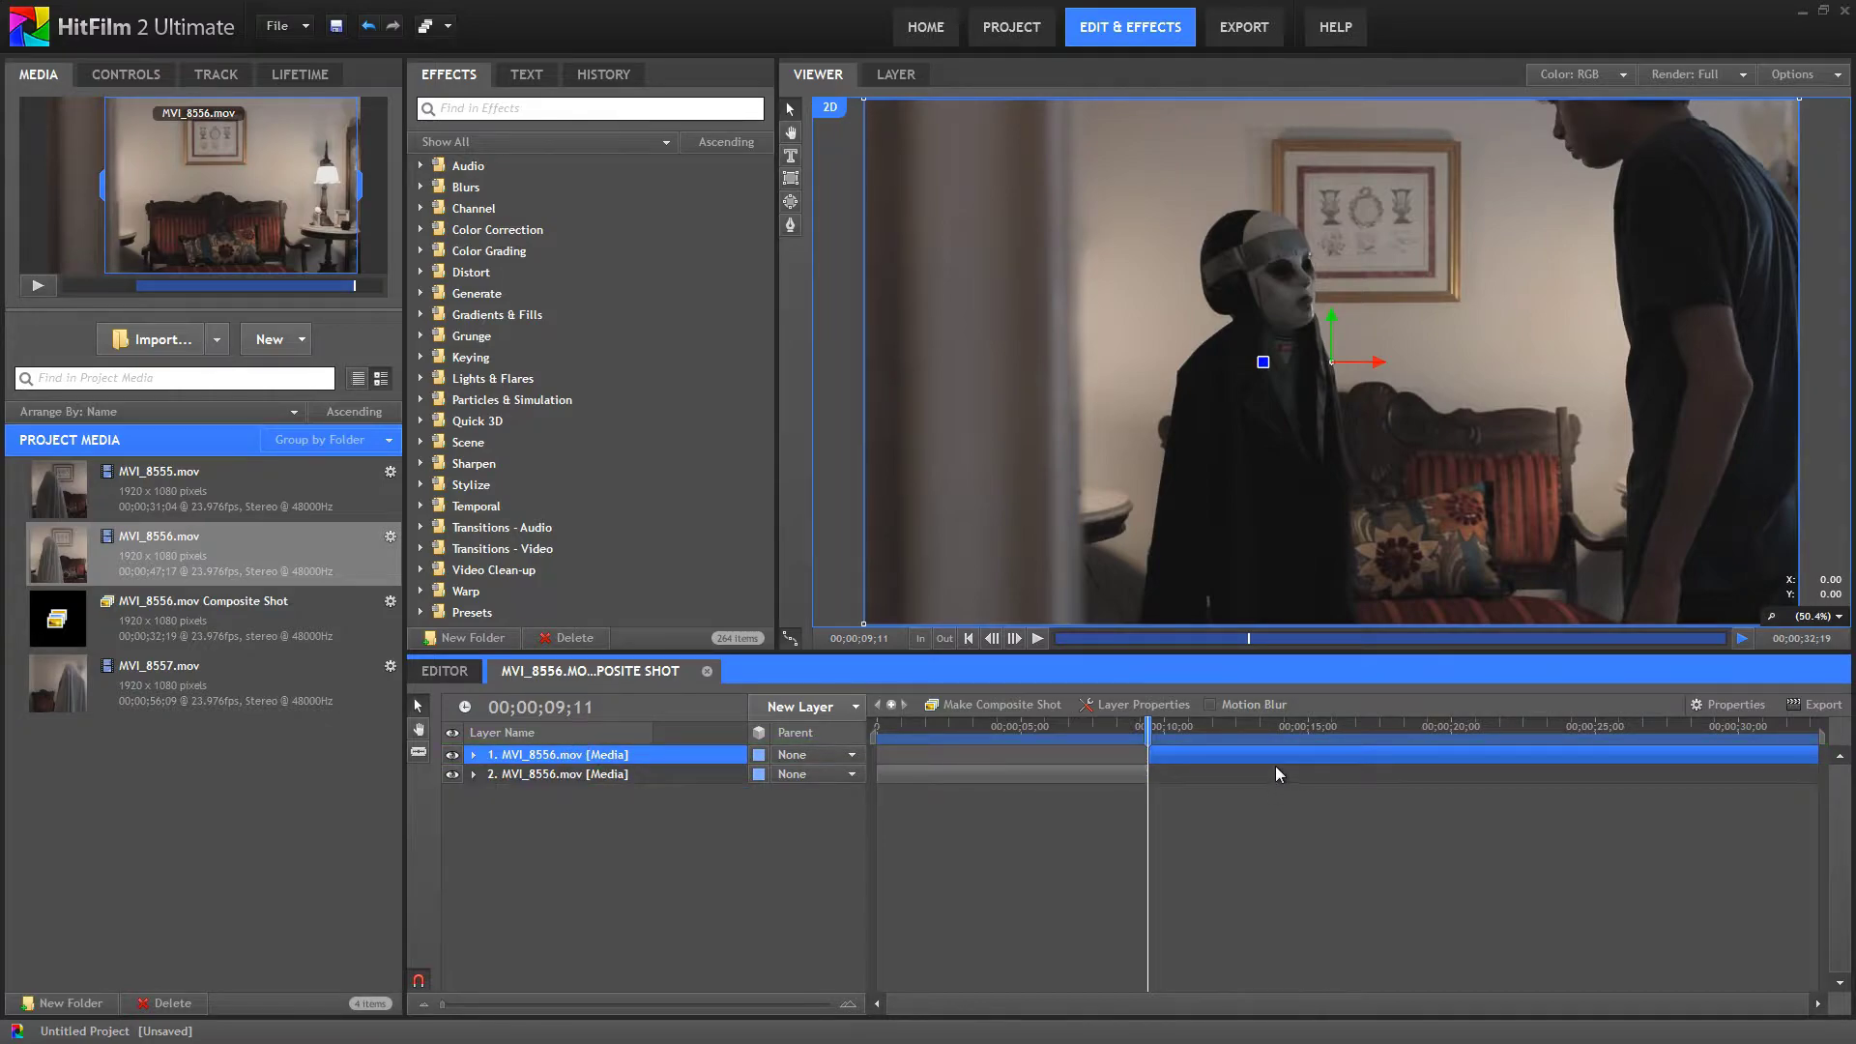
pyautogui.moveTo(1587, 754); pyautogui.dragTo(1181, 773)
pyautogui.click(928, 727)
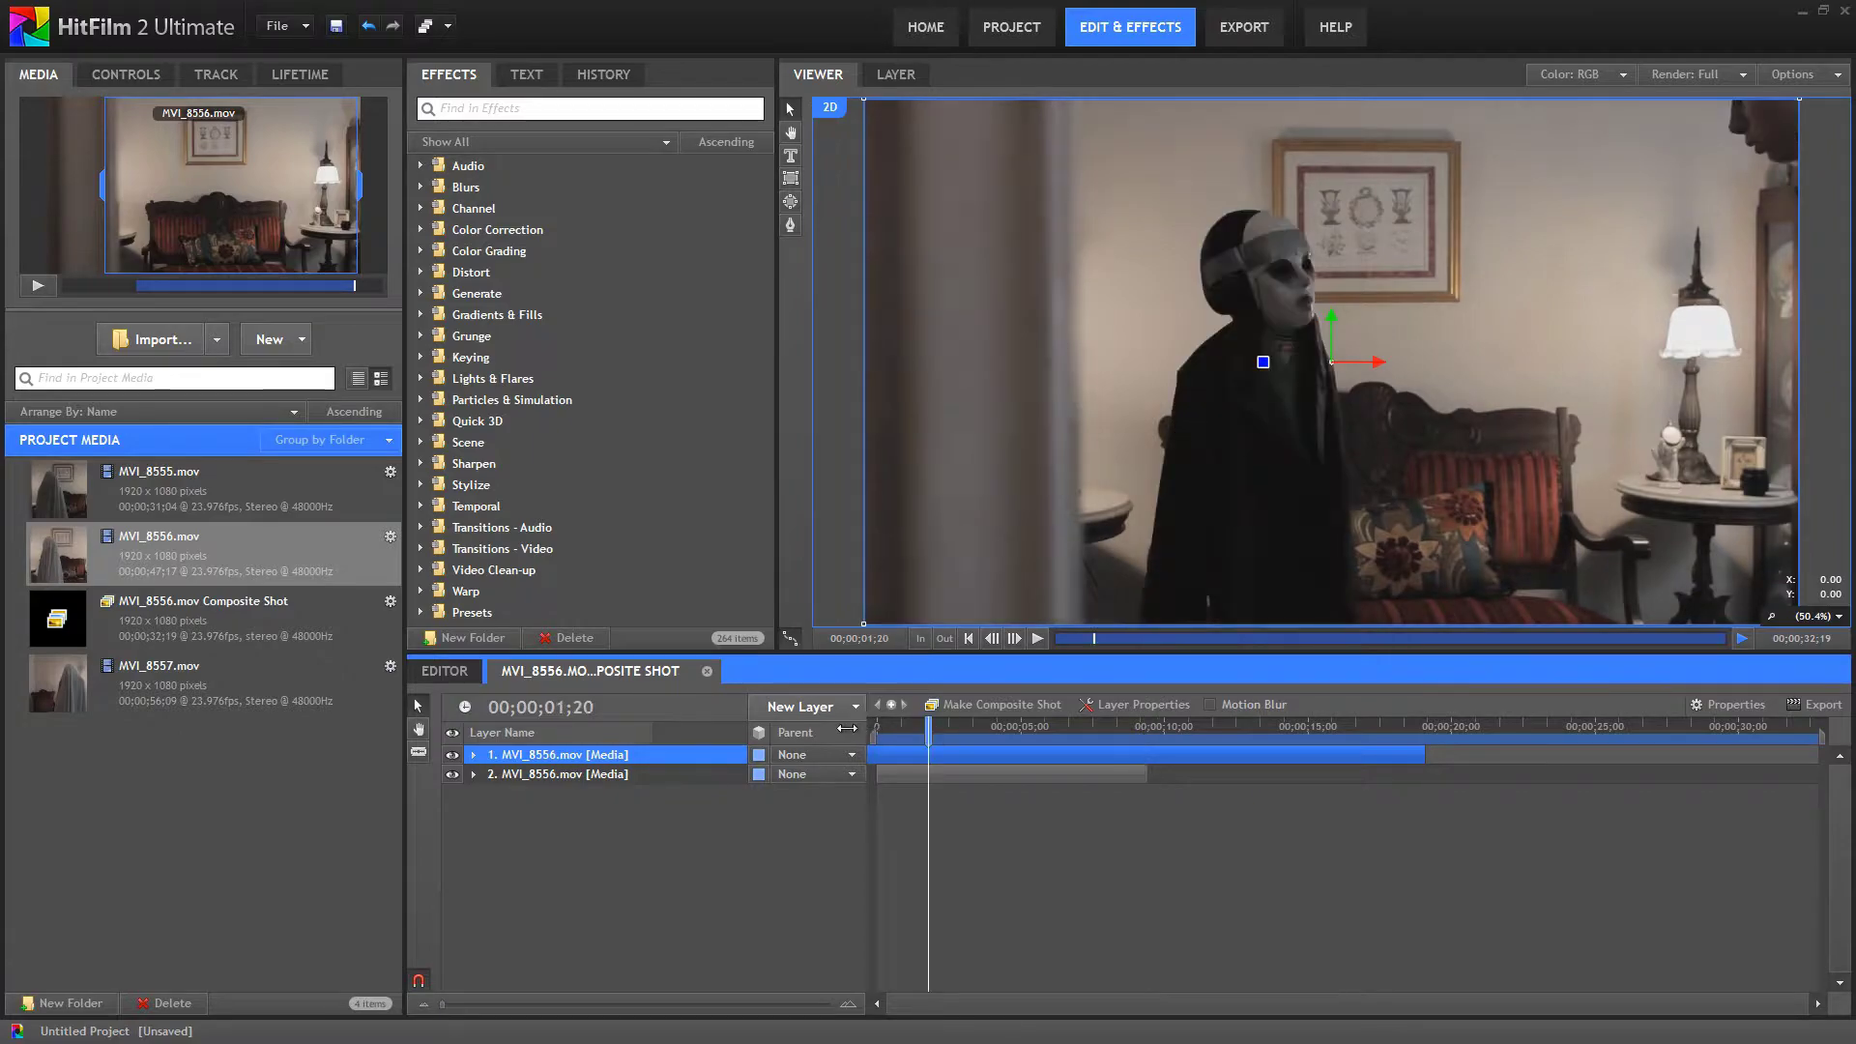
pyautogui.moveTo(1063, 756); pyautogui.dragTo(1136, 732)
# - Hide the top layer and park the playhead at 04;06 to view the footage beneath
pyautogui.click(1209, 787)
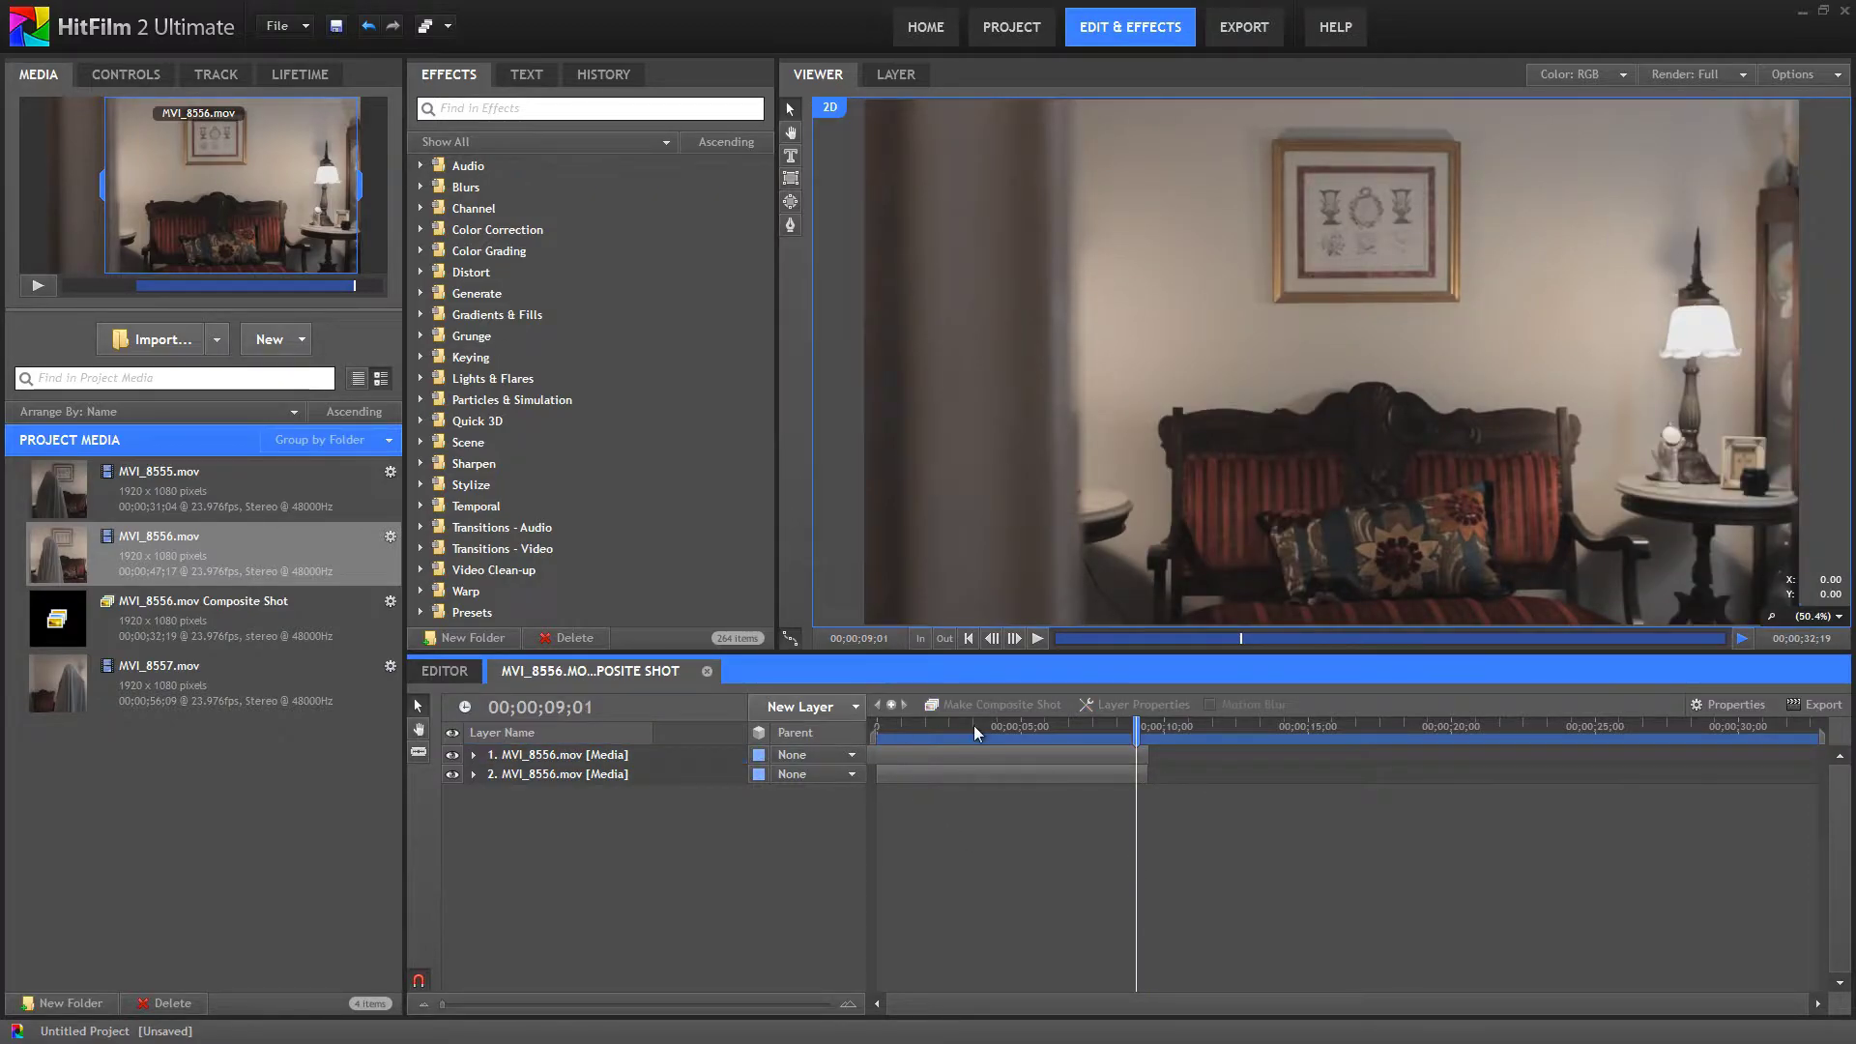
pyautogui.moveTo(973, 726); pyautogui.dragTo(876, 727)
pyautogui.click(452, 755)
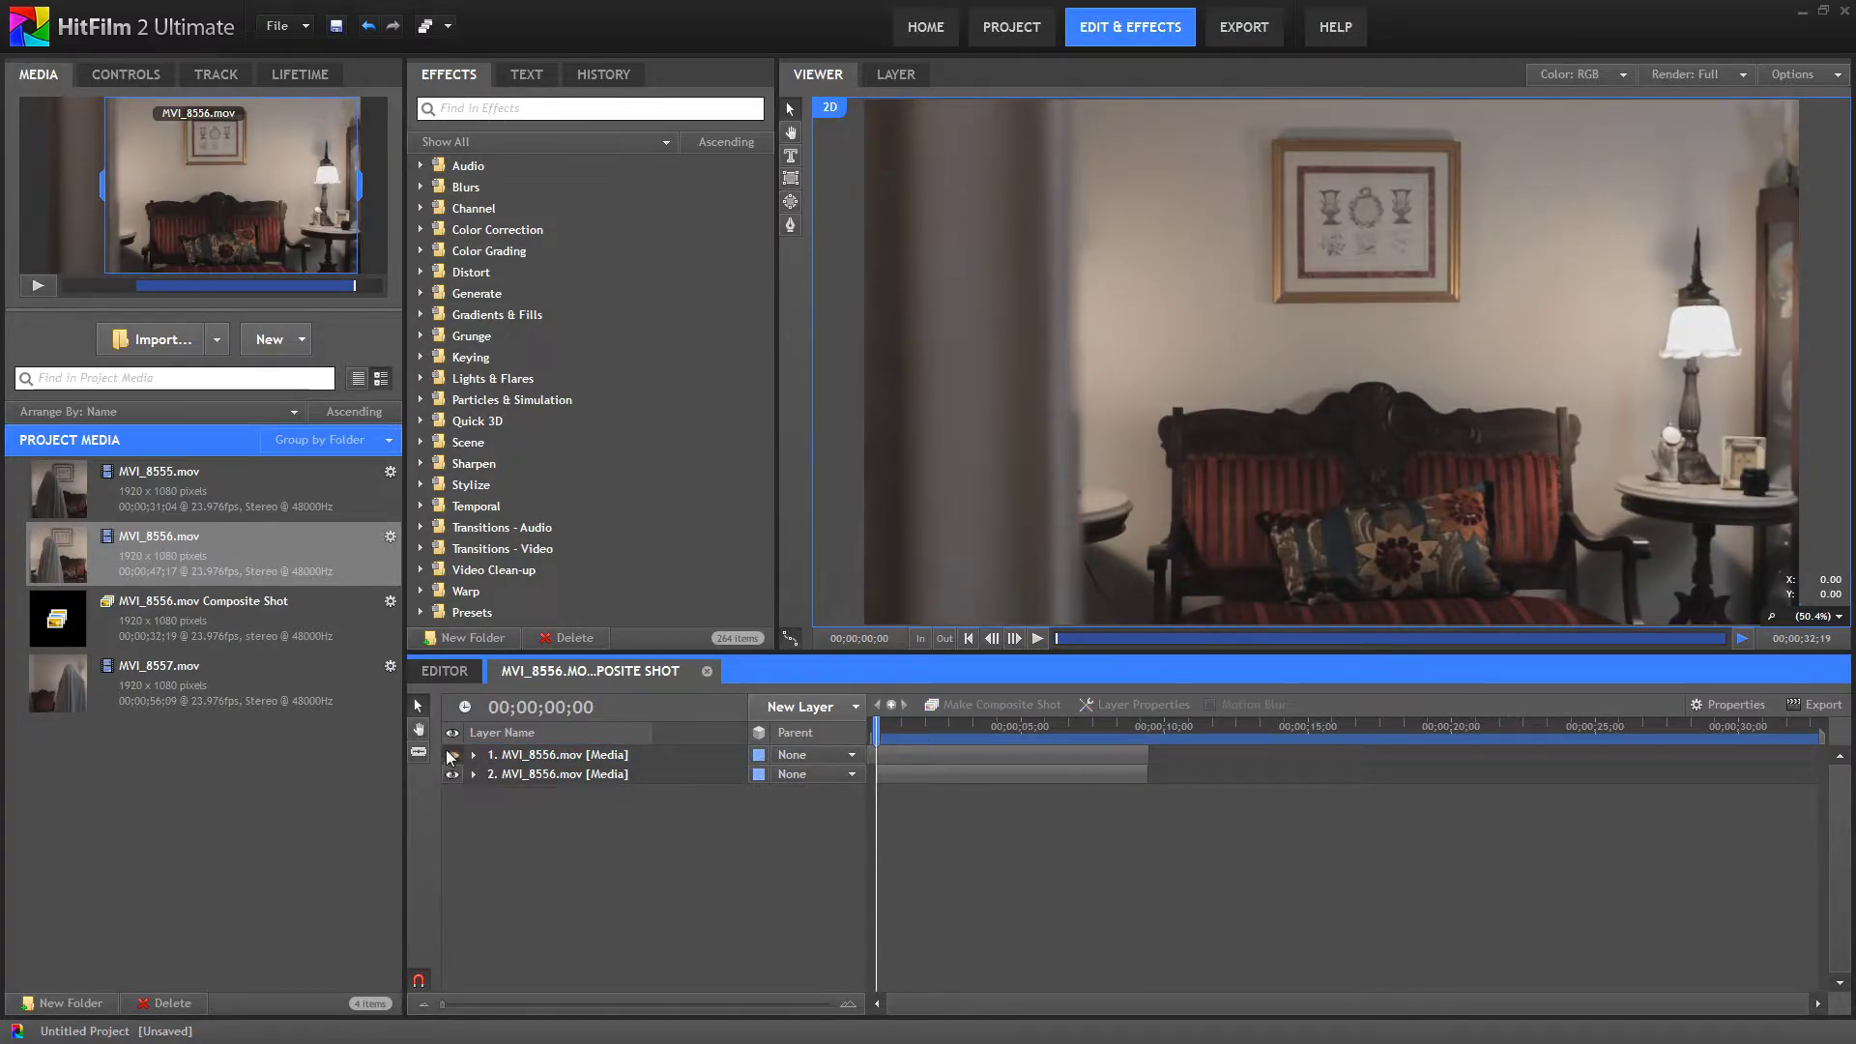
pyautogui.moveTo(897, 732); pyautogui.dragTo(1151, 720)
pyautogui.click(999, 725)
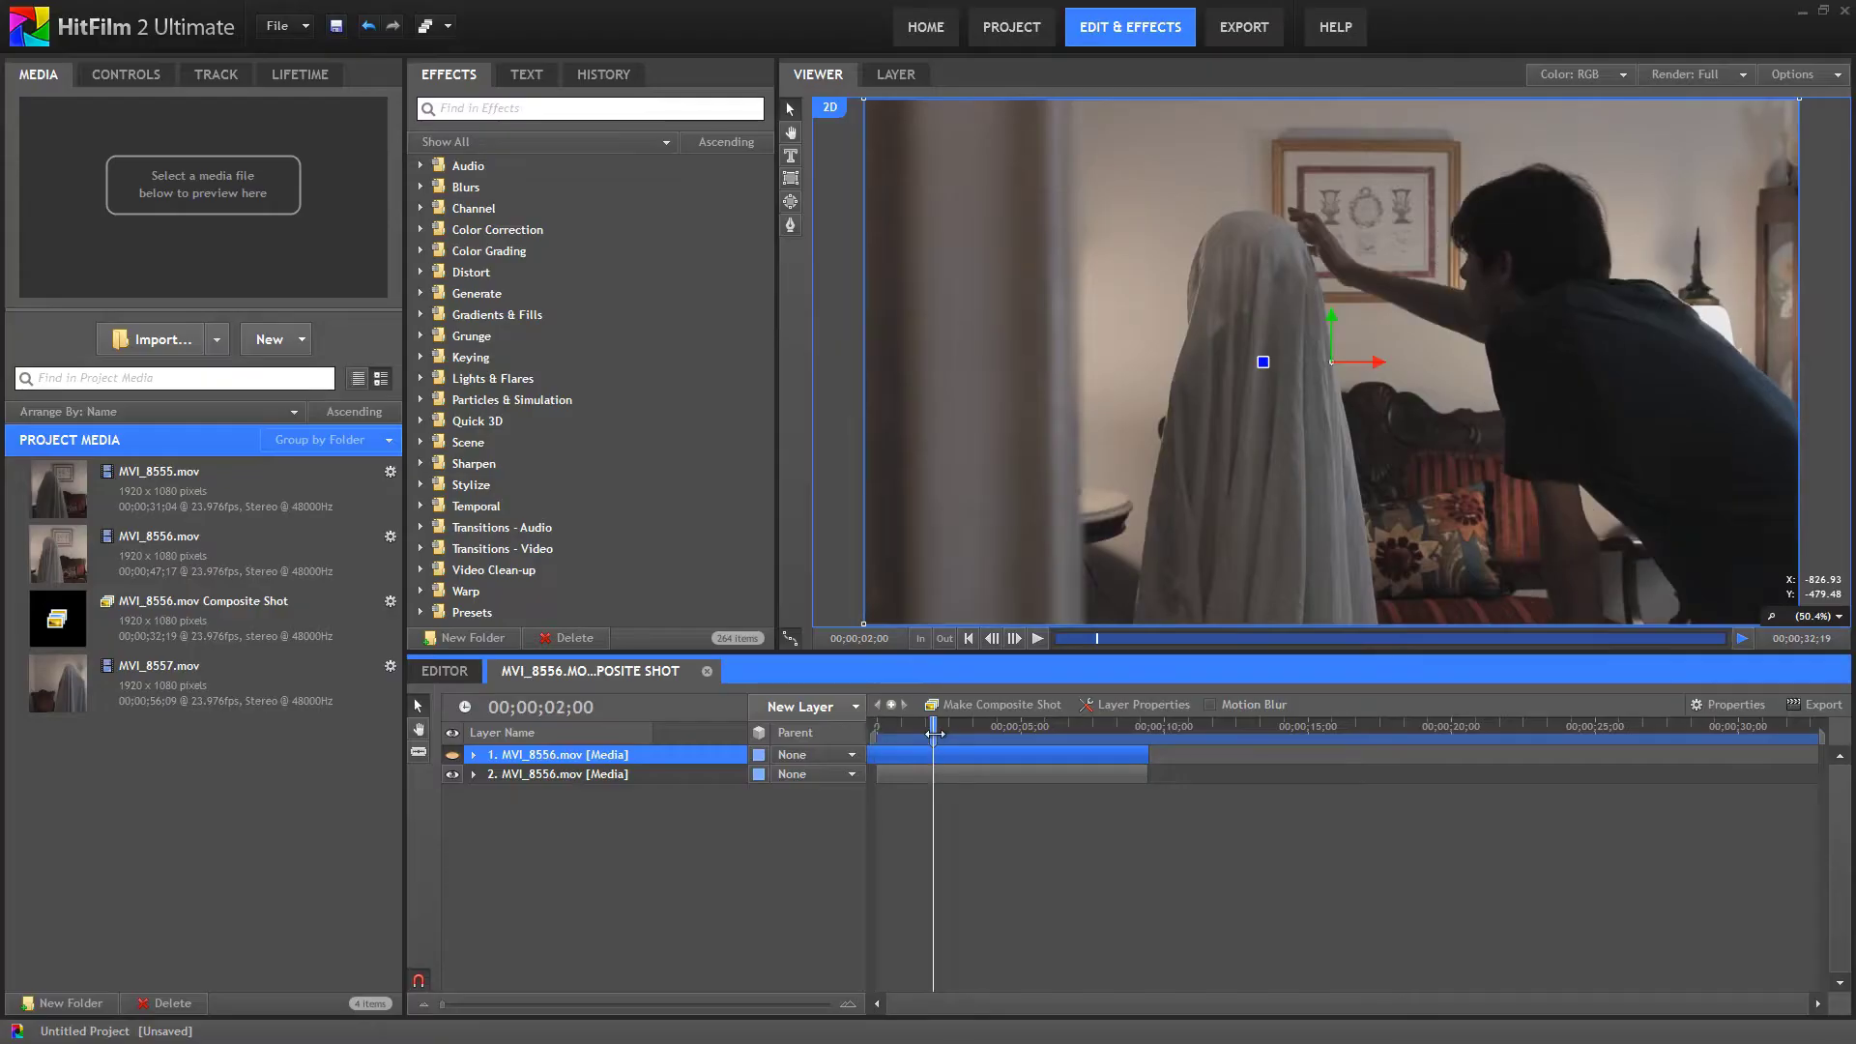
# - Step to frame 04;20 and make the empty-room layer visible again
pyautogui.moveTo(933, 727); pyautogui.dragTo(1014, 711)
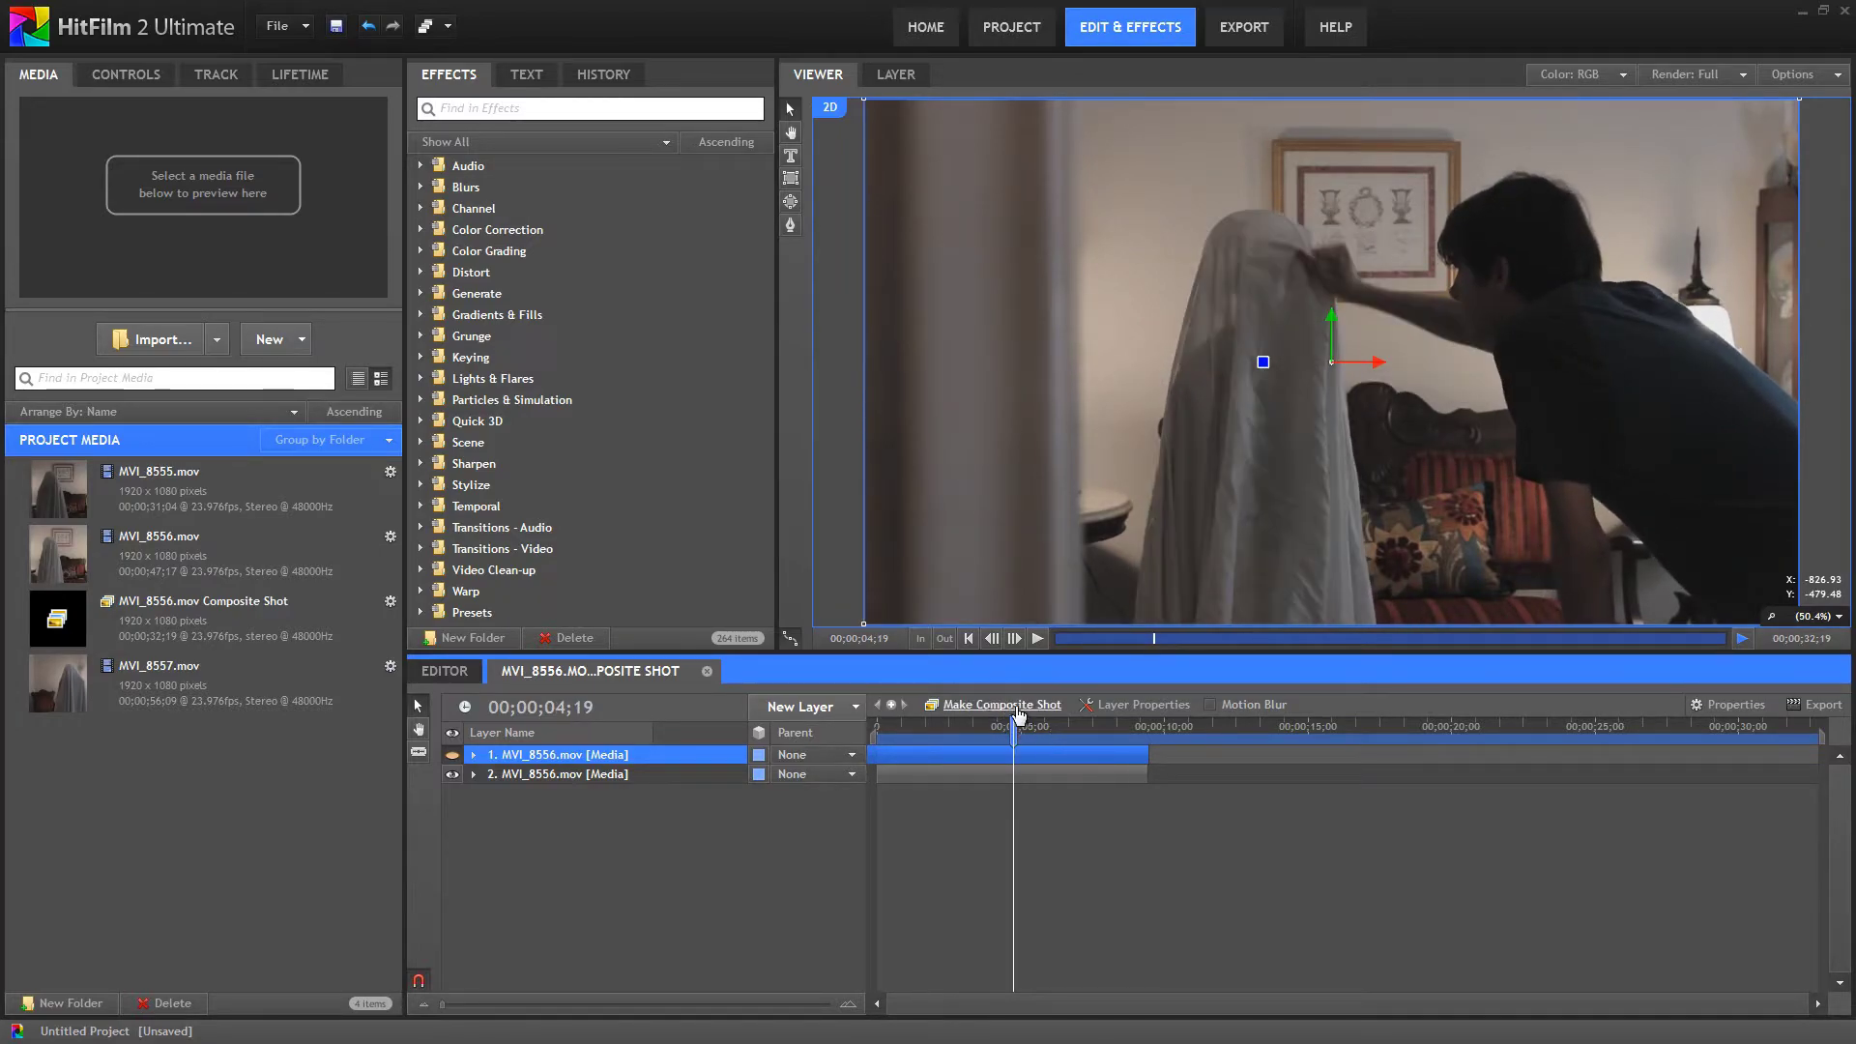
pyautogui.click(1014, 639)
pyautogui.click(1014, 639)
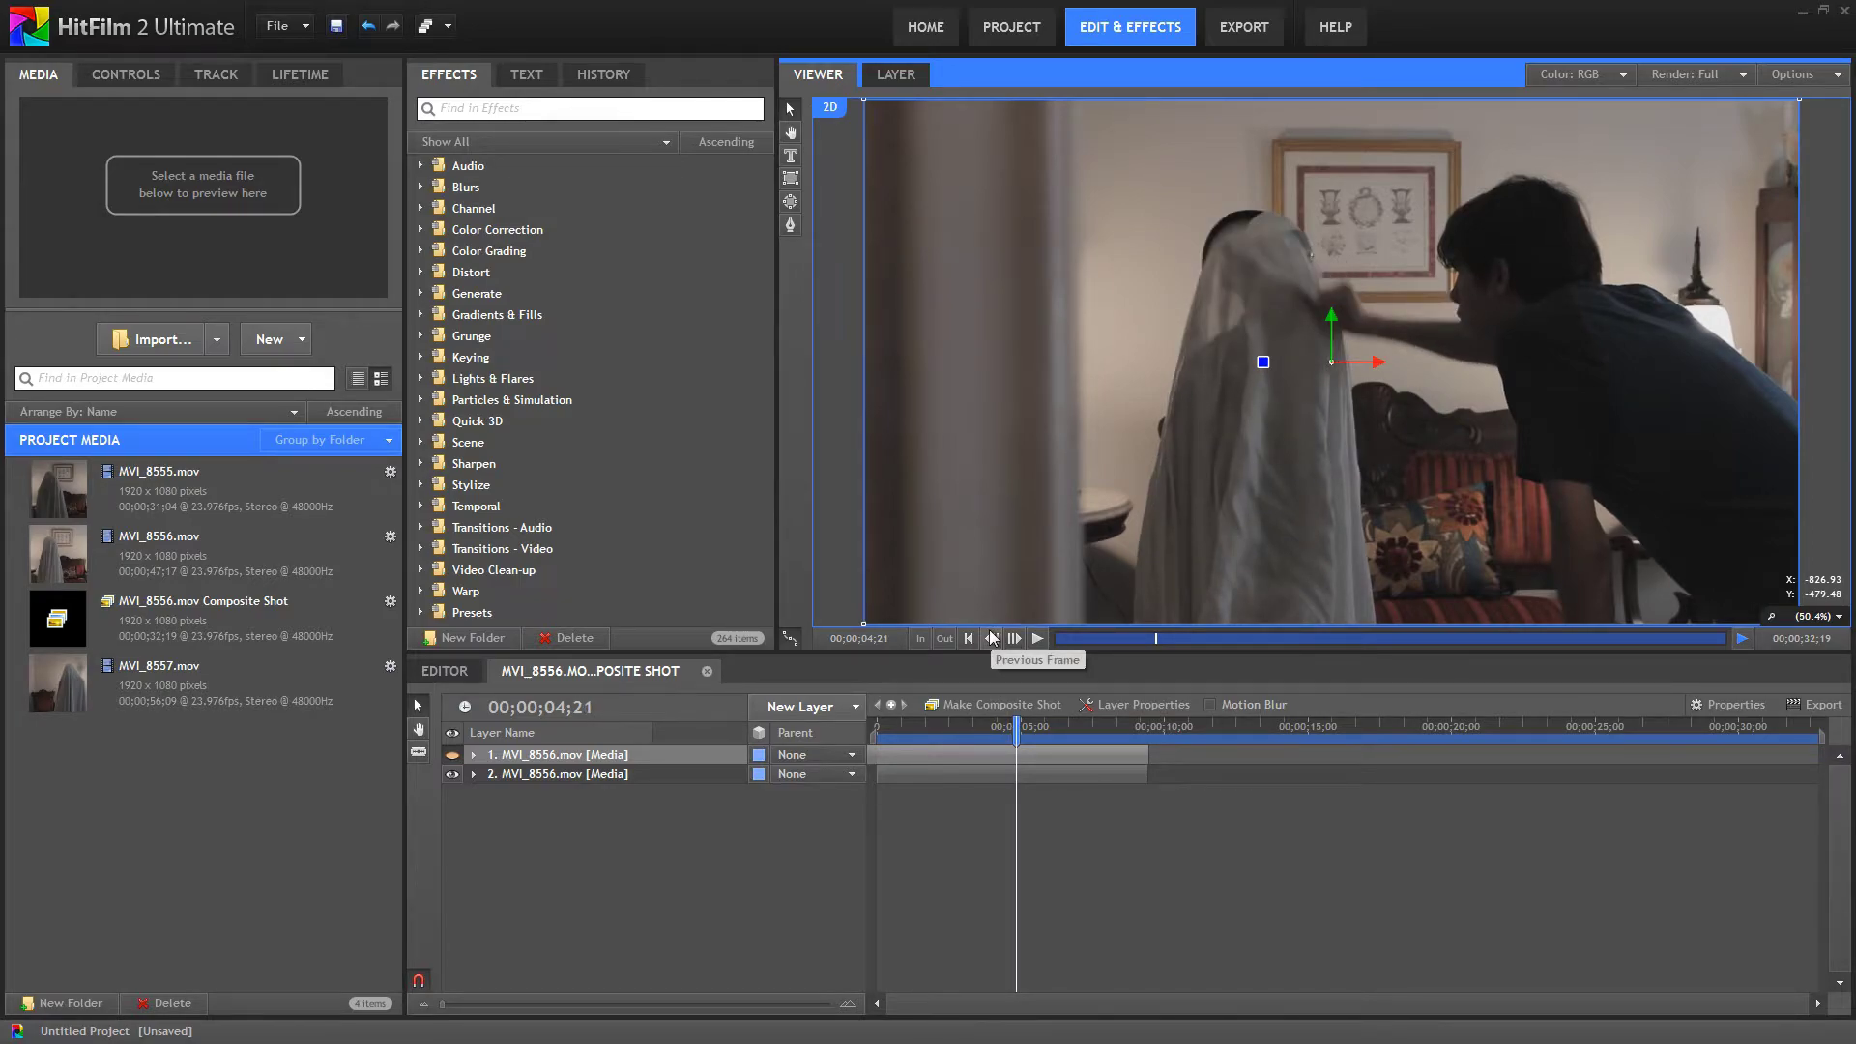
pyautogui.click(993, 637)
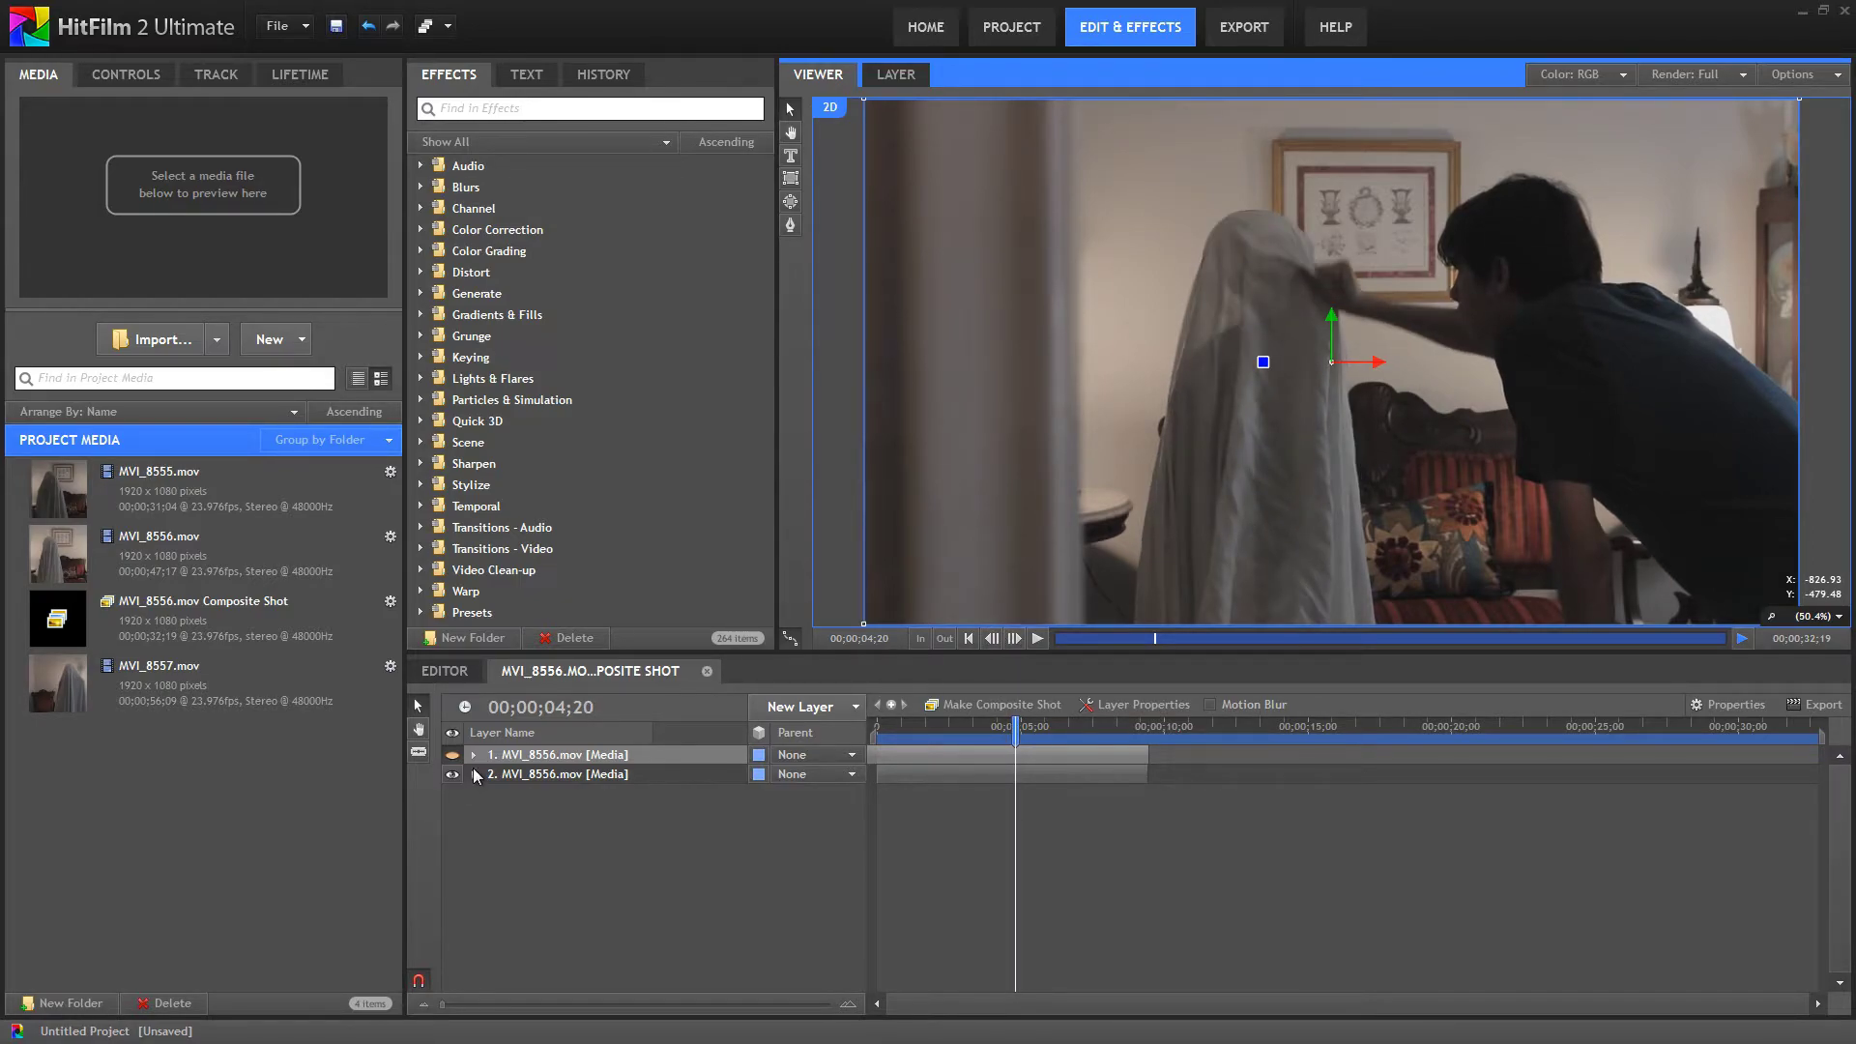
pyautogui.click(451, 754)
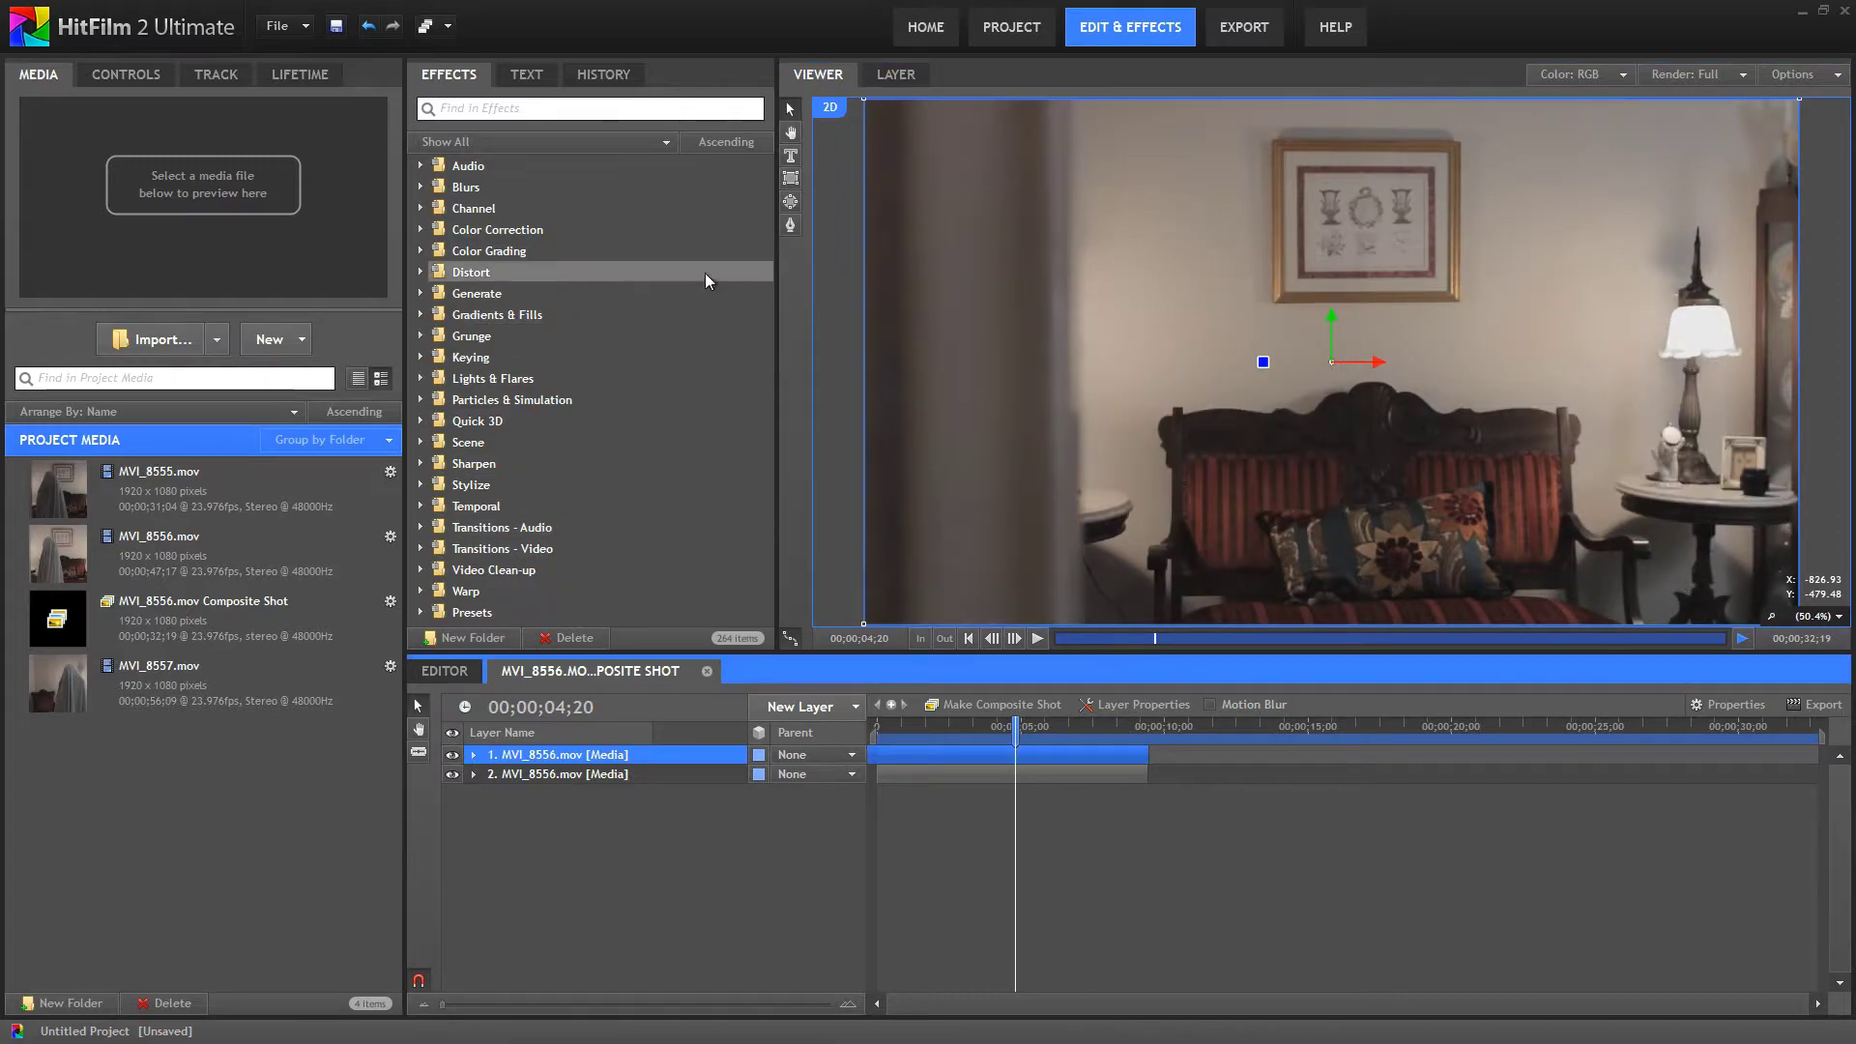
# - Draw a freehand mask on the top layer around the top of the sheet
pyautogui.click(791, 225)
pyautogui.click(1213, 203)
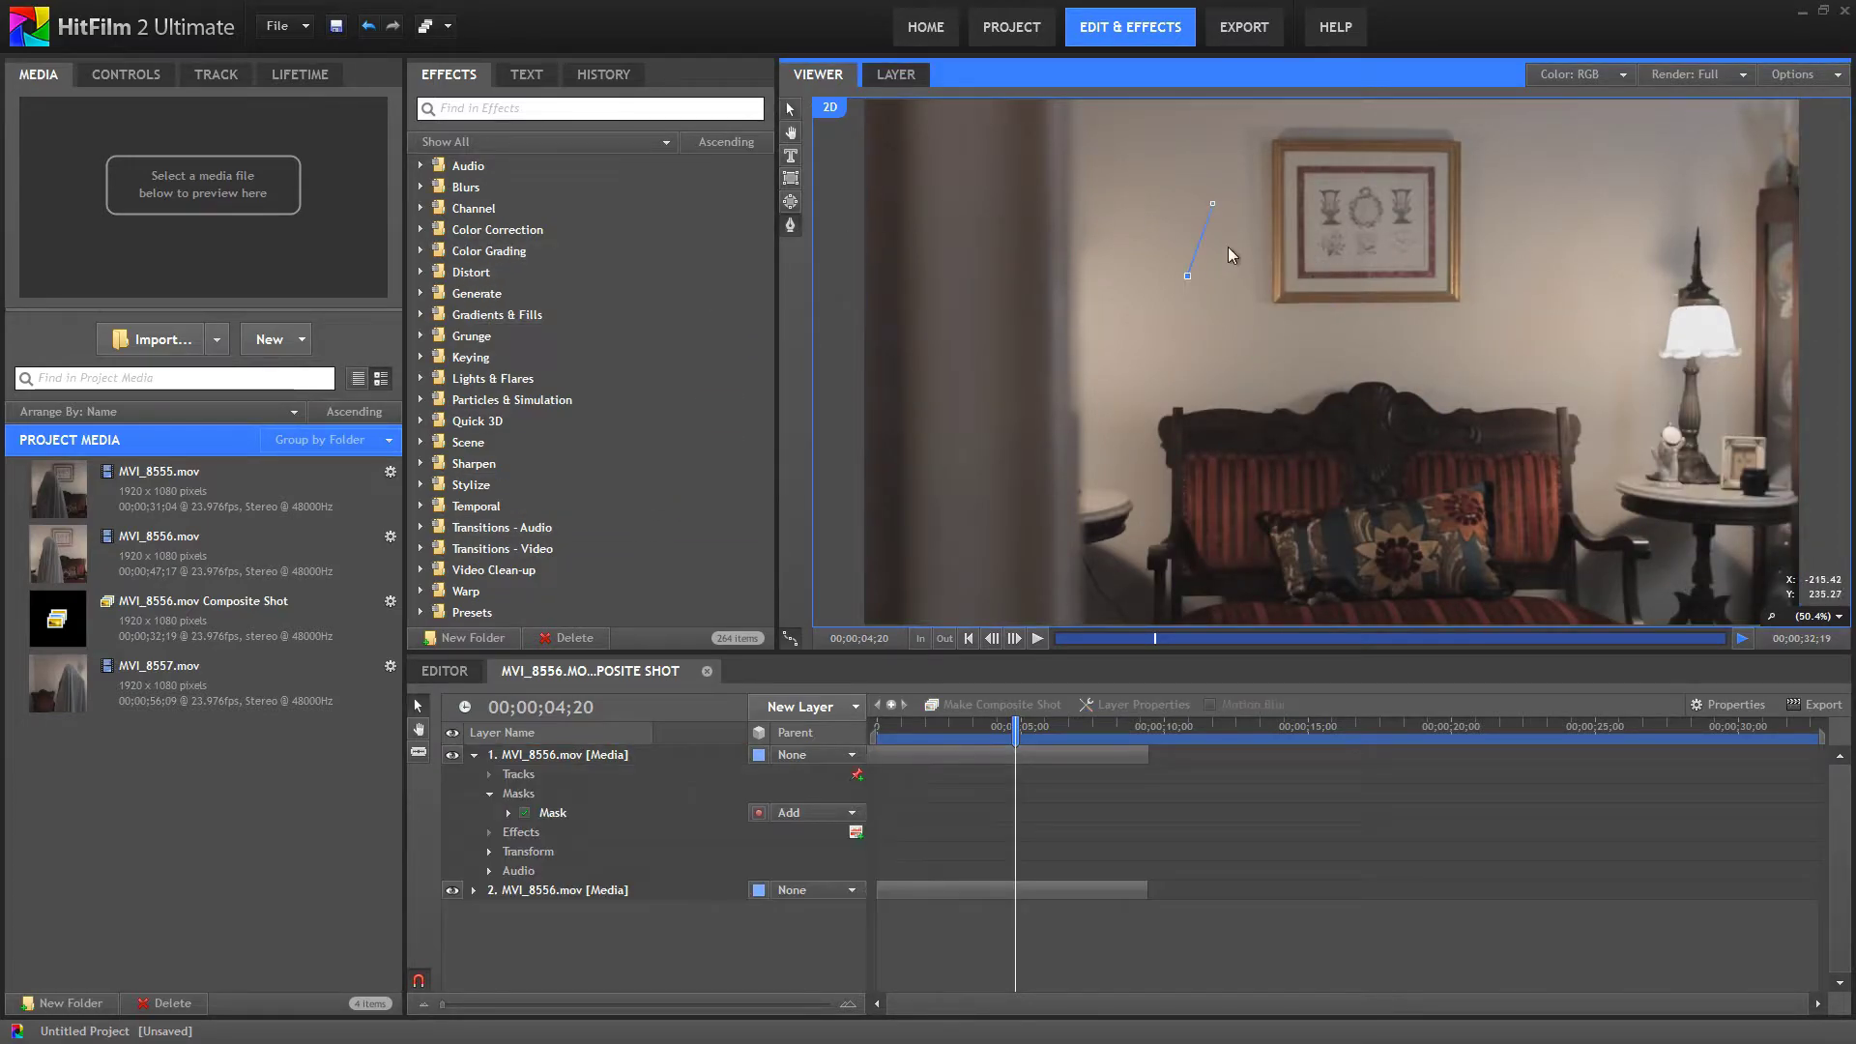
pyautogui.click(1340, 210)
pyautogui.click(1214, 205)
pyautogui.click(1235, 253)
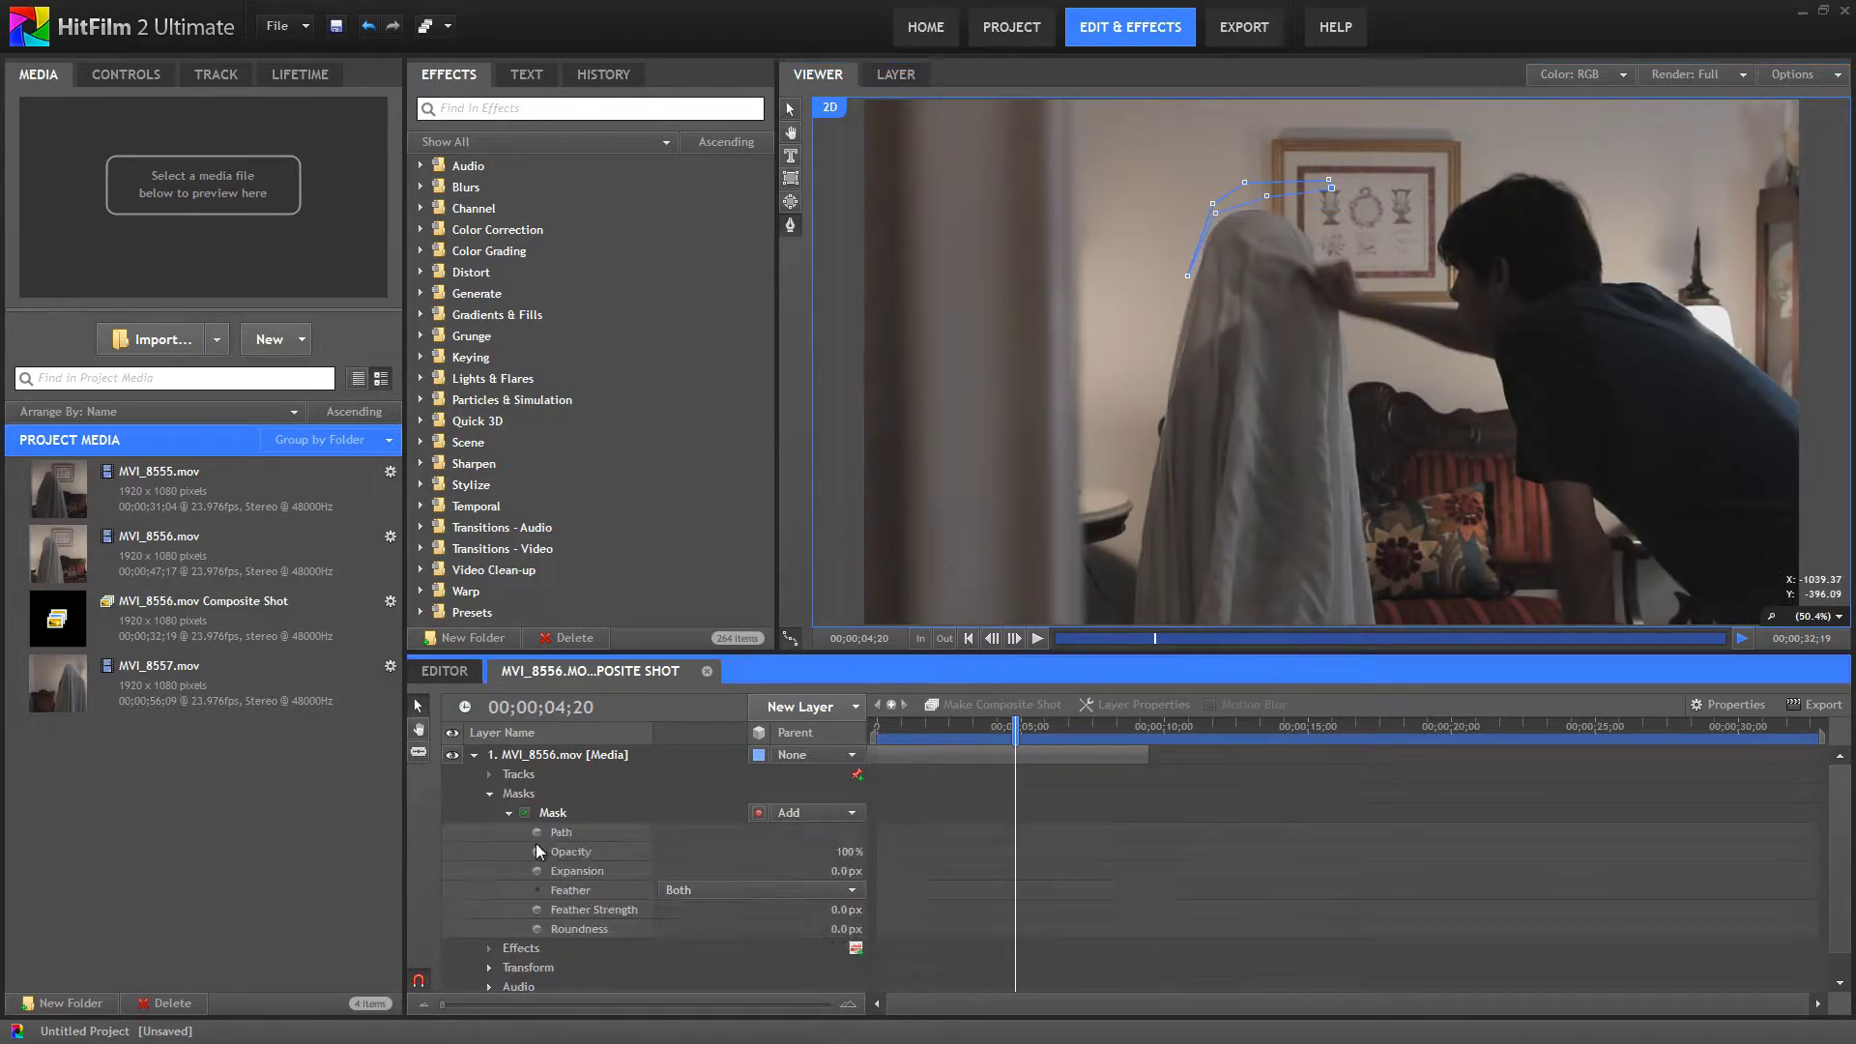
# - Shift the whole mask slightly up-left, then adjust its vertices around the sheet top at 04;21
pyautogui.click(790, 109)
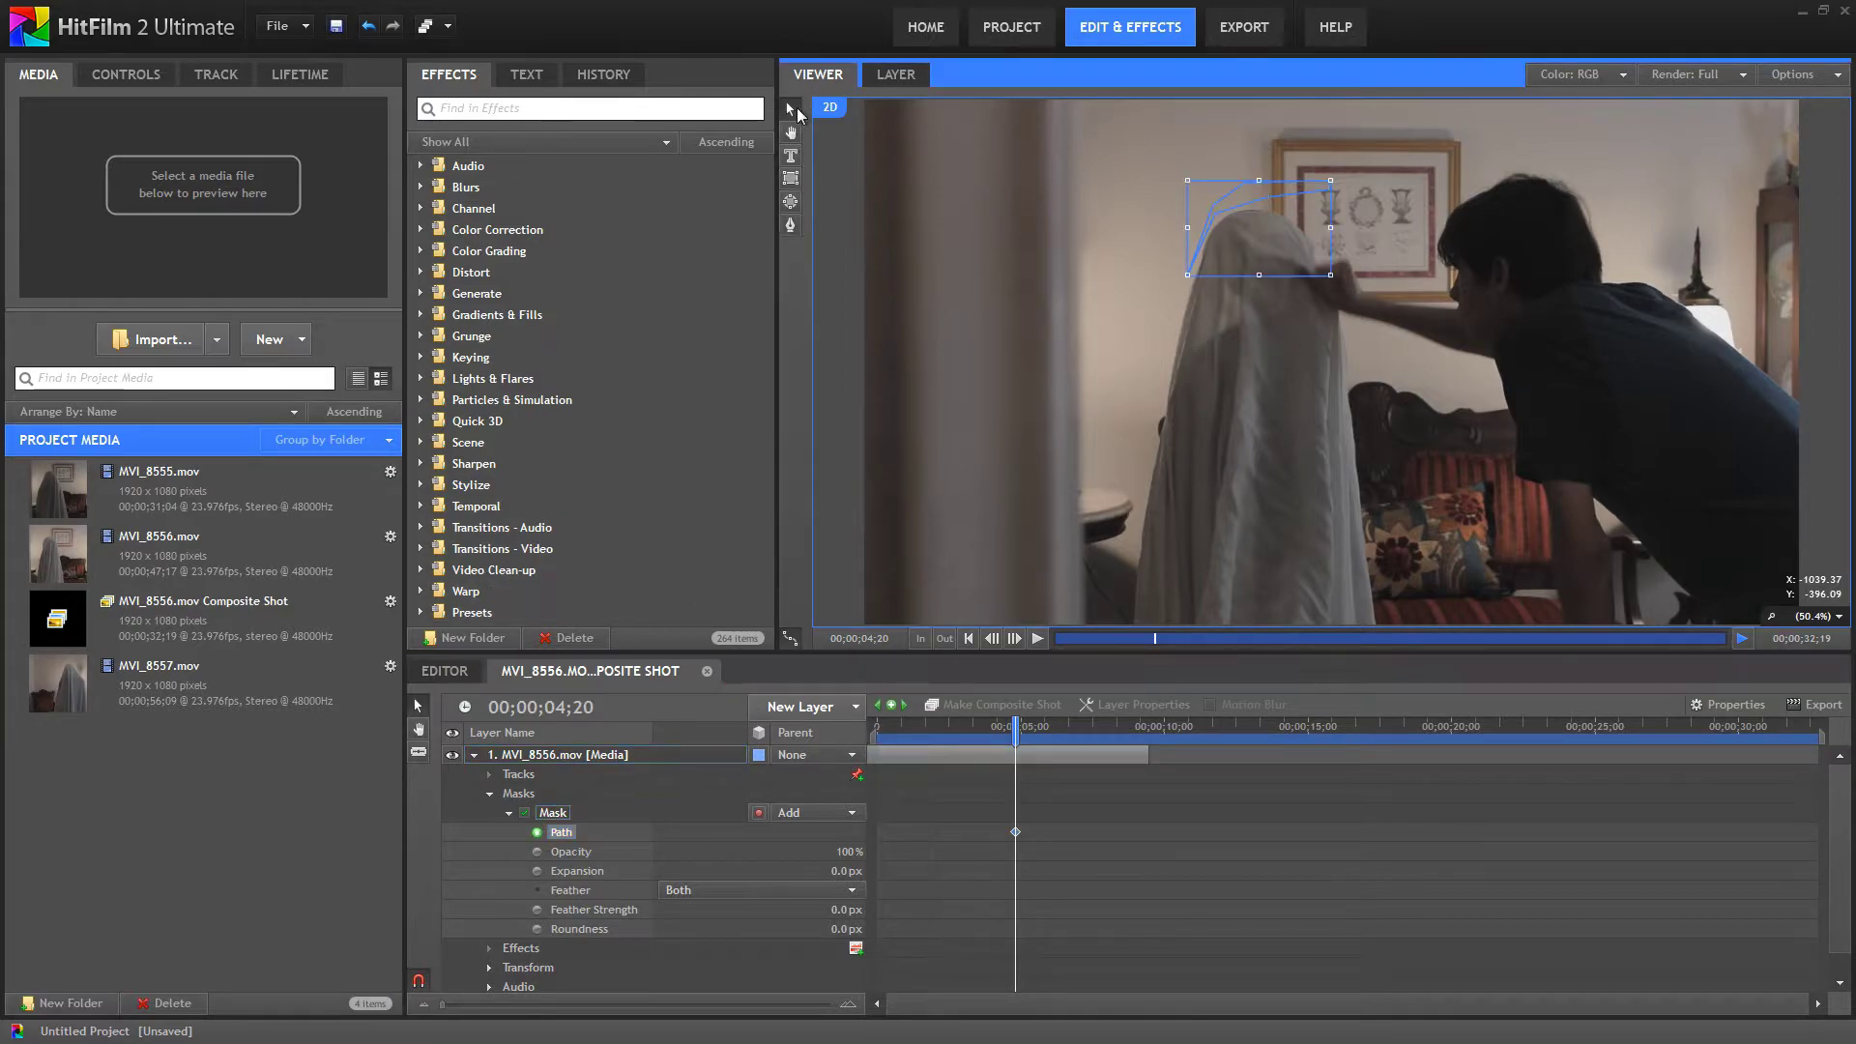
pyautogui.moveTo(1274, 240); pyautogui.dragTo(1249, 230)
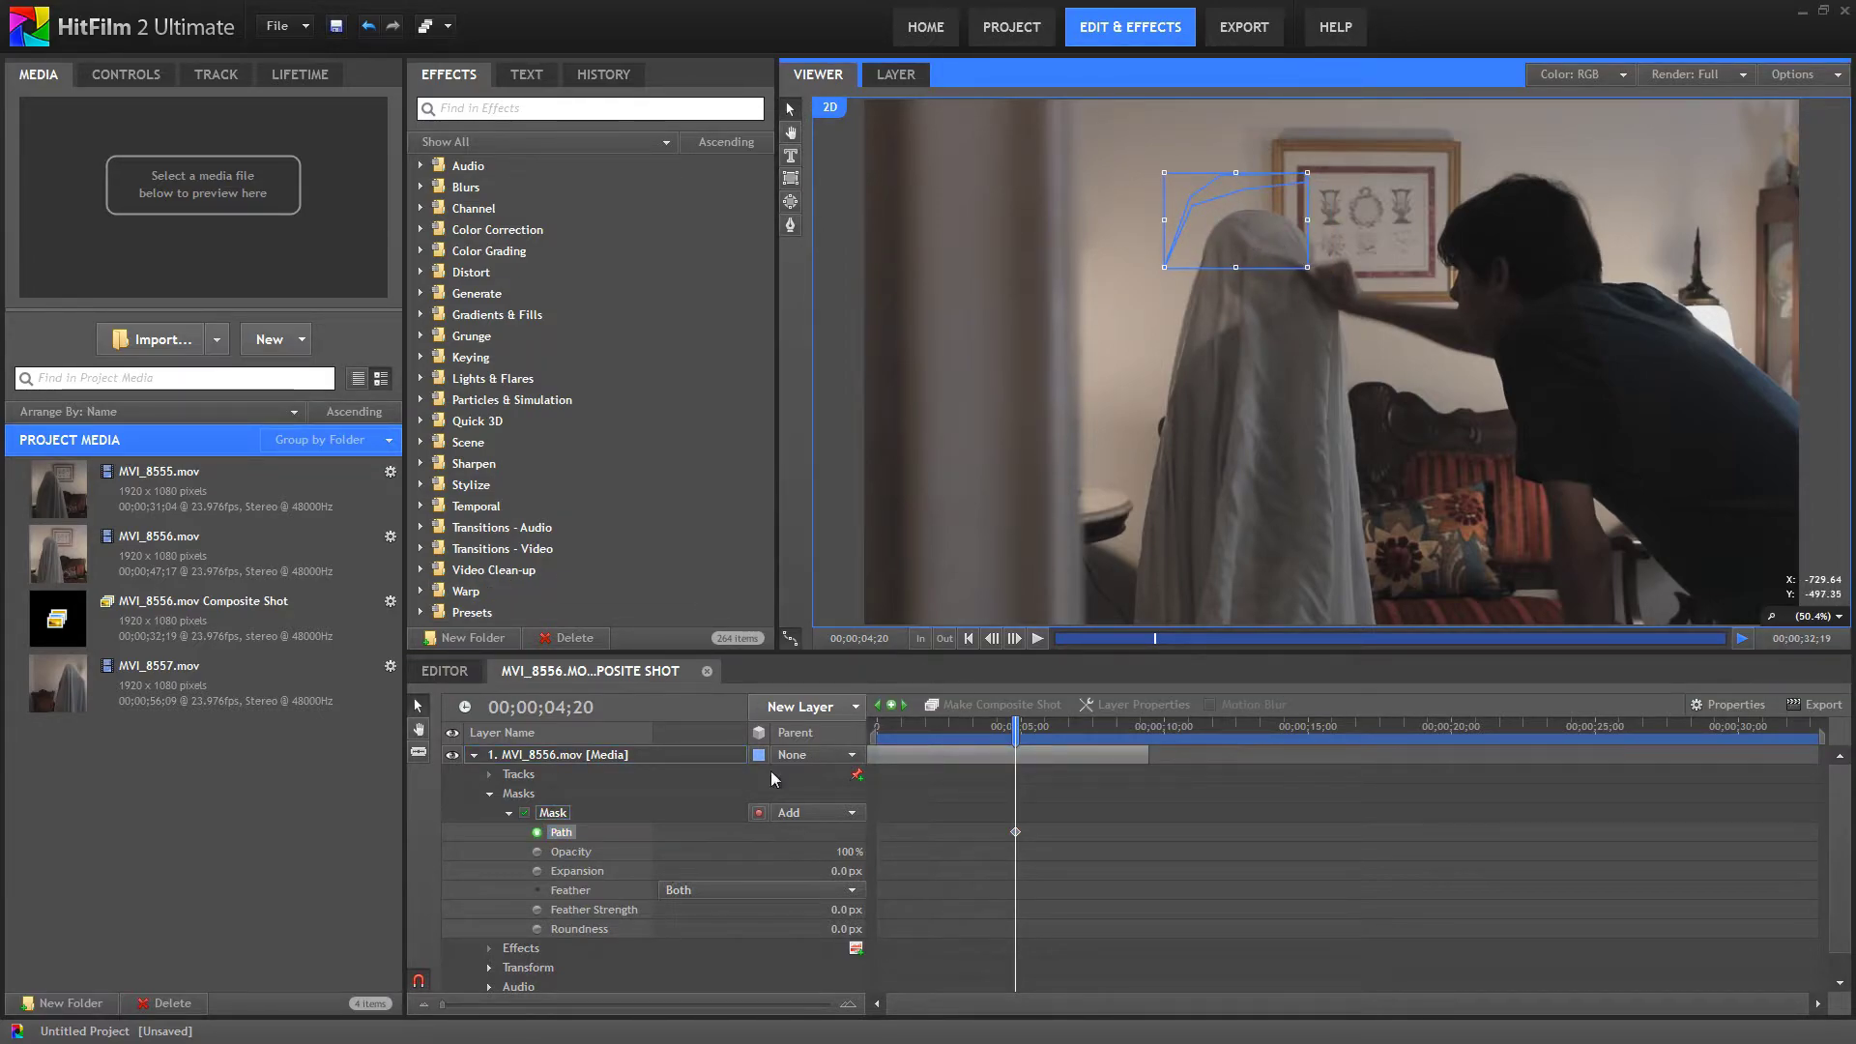
pyautogui.click(1014, 638)
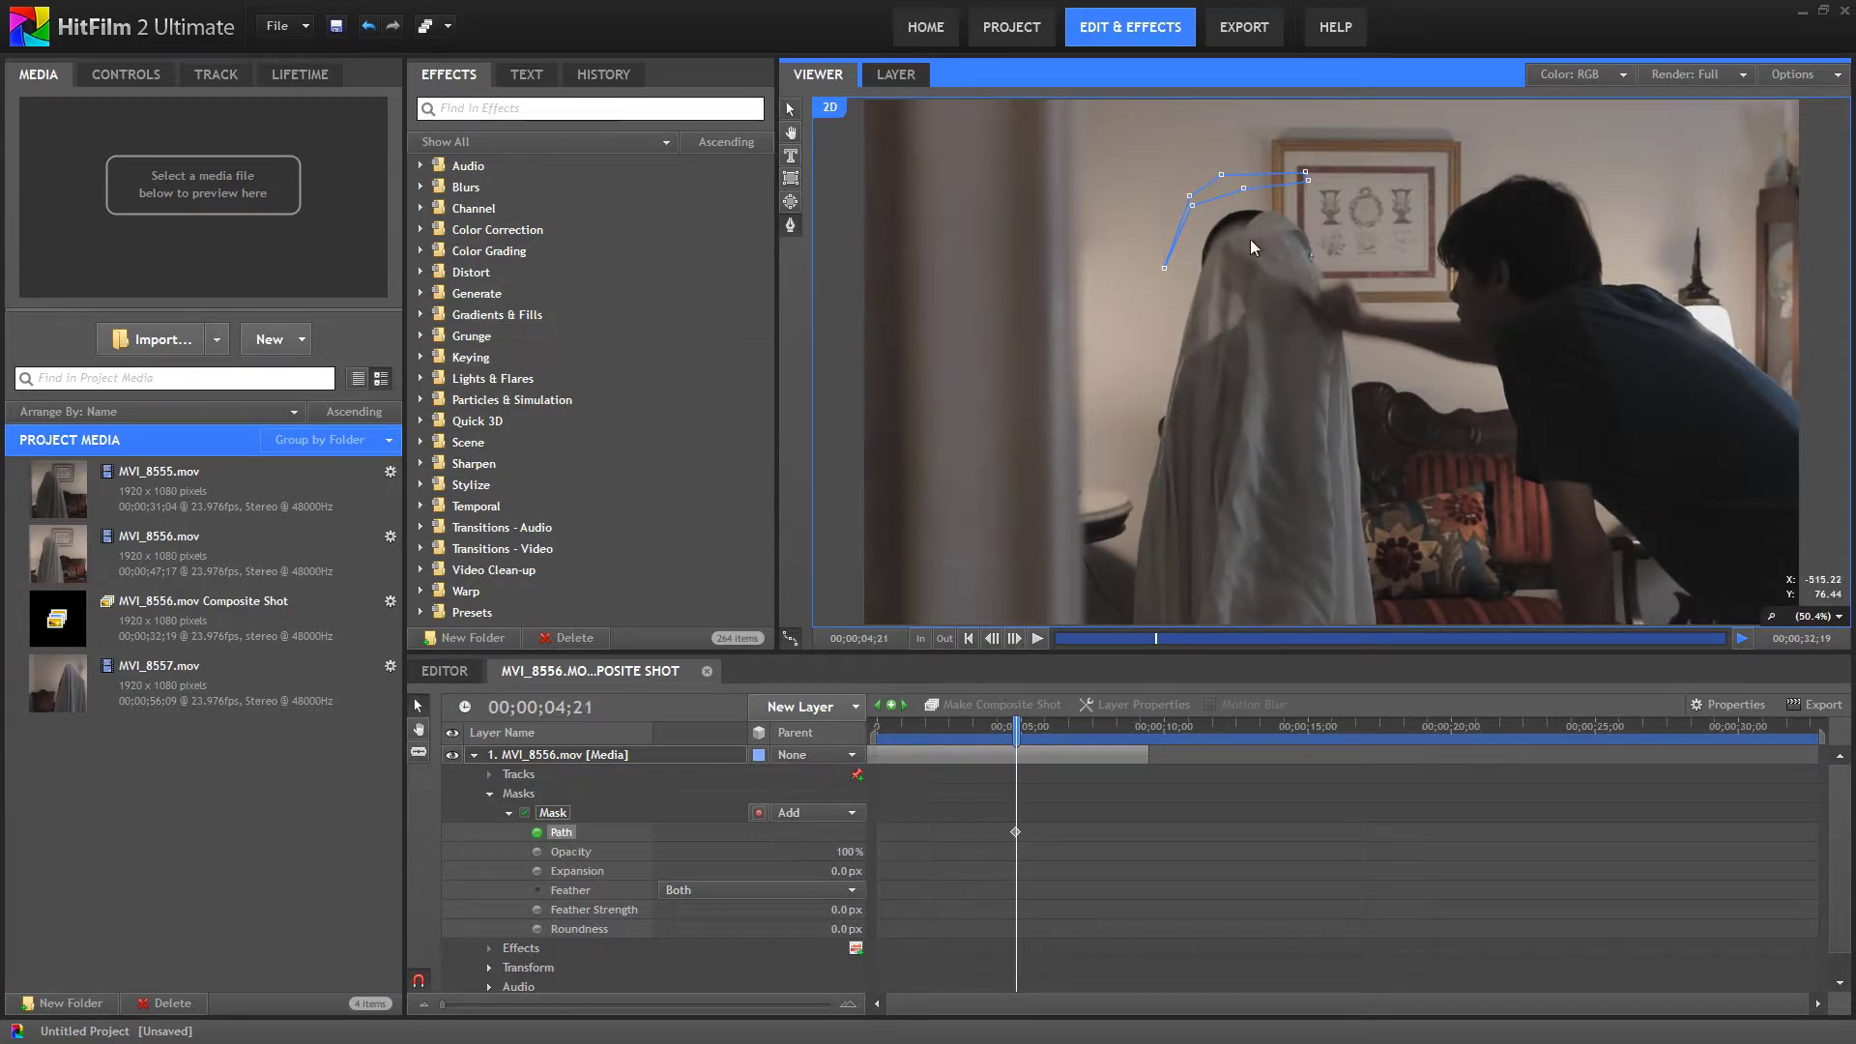
pyautogui.click(1165, 271)
pyautogui.moveTo(1191, 285); pyautogui.dragTo(1192, 286)
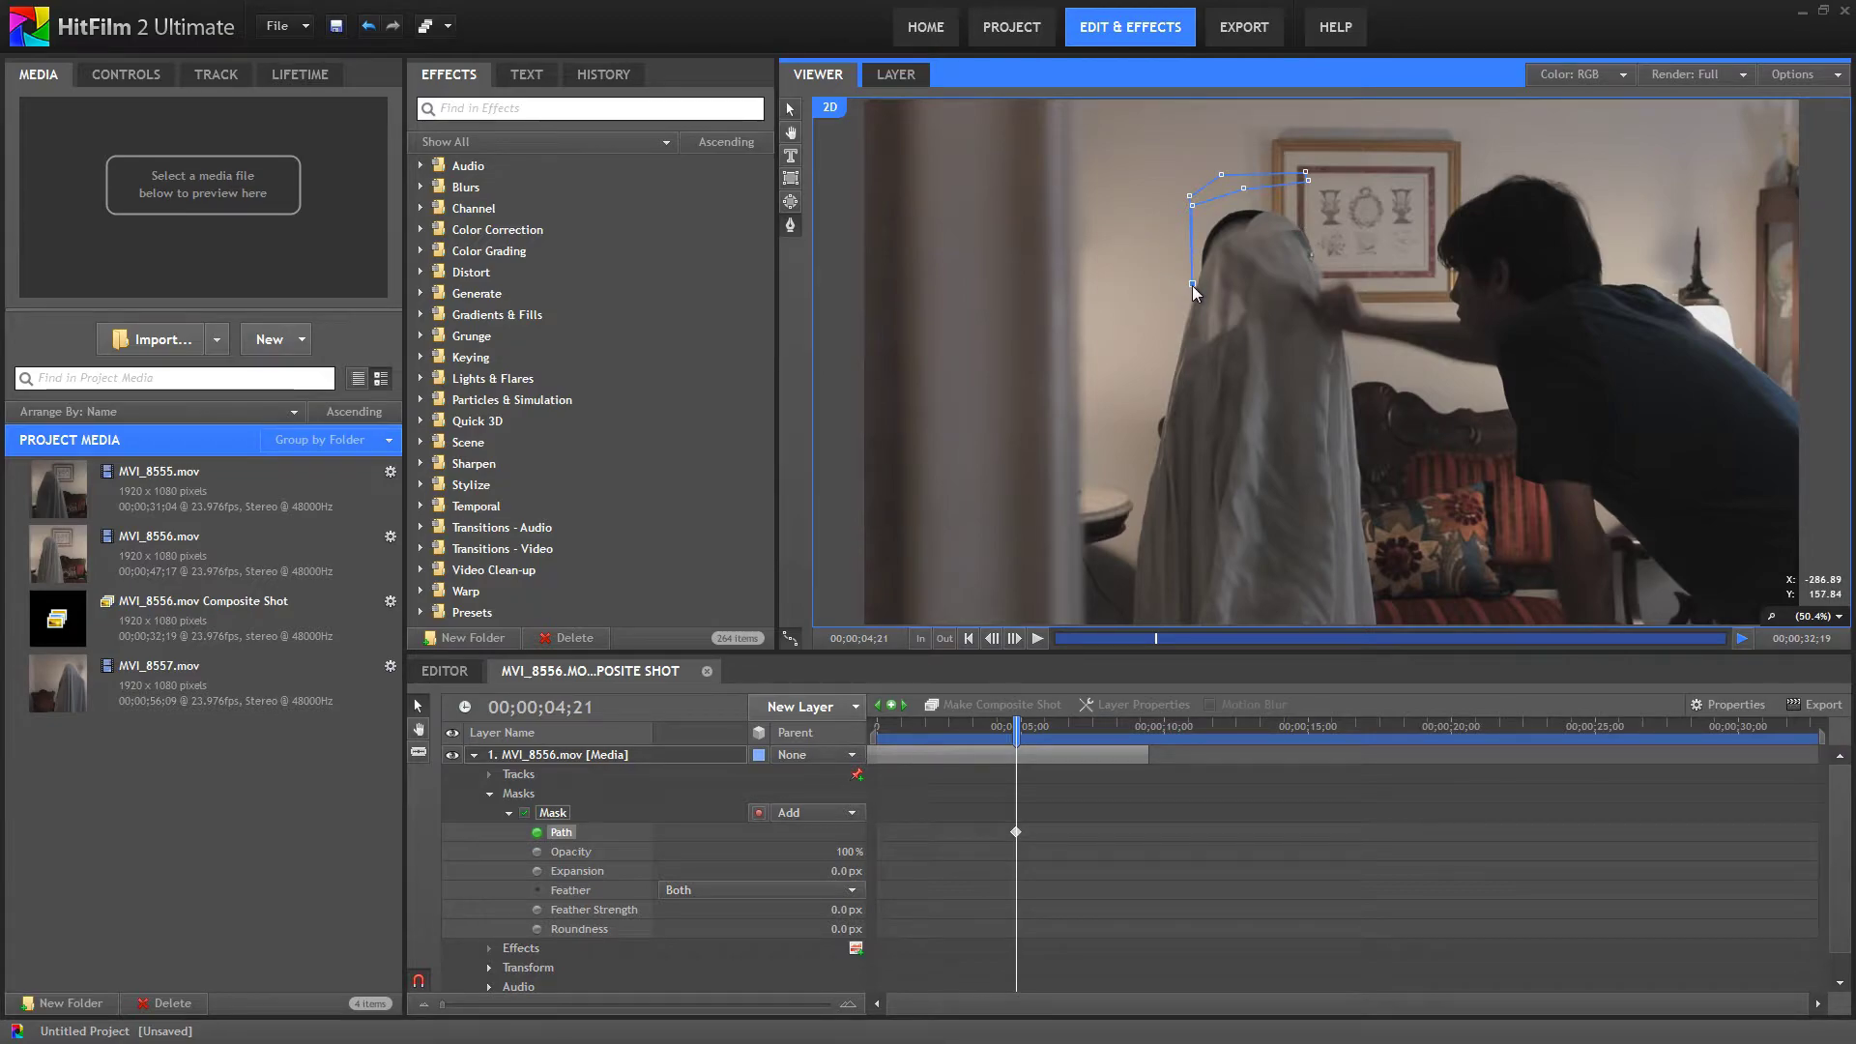
pyautogui.click(1192, 206)
pyautogui.moveTo(1244, 187); pyautogui.dragTo(1317, 266)
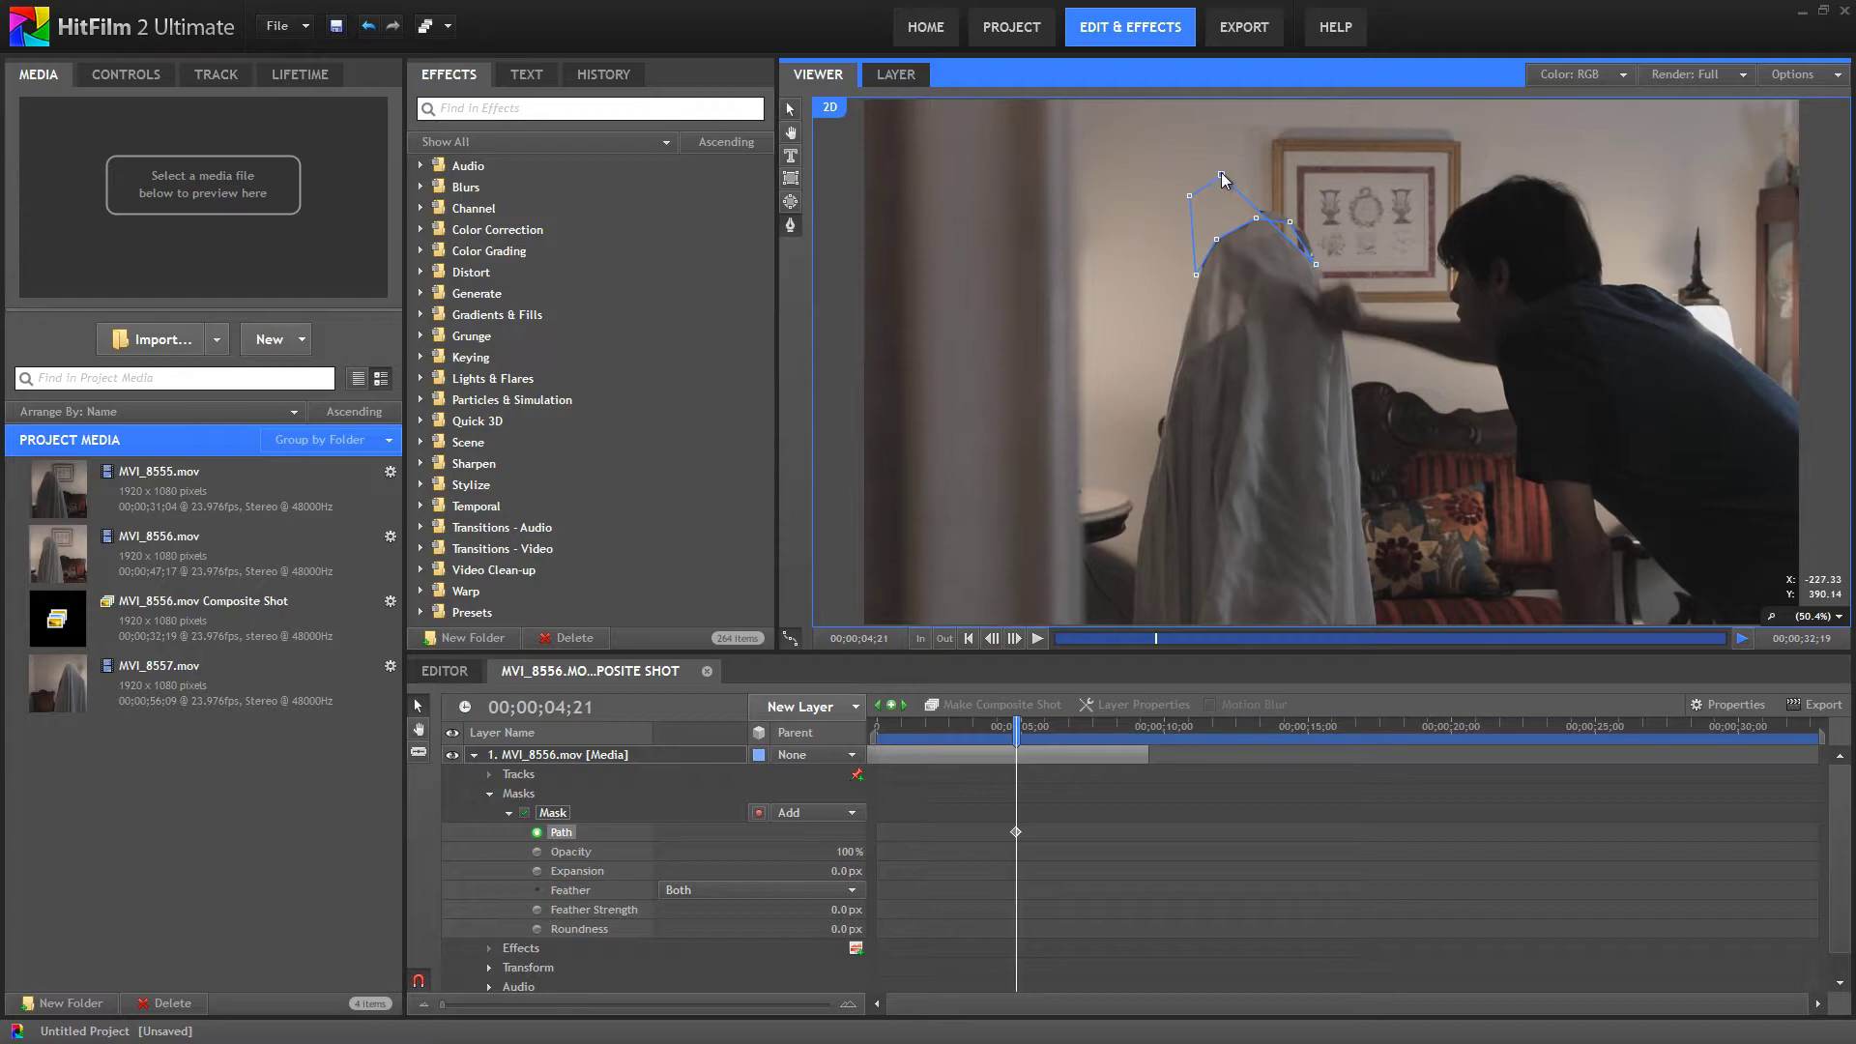
pyautogui.moveTo(1225, 175); pyautogui.dragTo(1322, 175)
pyautogui.moveTo(1188, 196); pyautogui.dragTo(1196, 169)
pyautogui.moveTo(1197, 275); pyautogui.dragTo(1201, 268)
# - Pull the mask's lower-left, left and peak points down onto the ghost's sinking head
pyautogui.click(530, 1001)
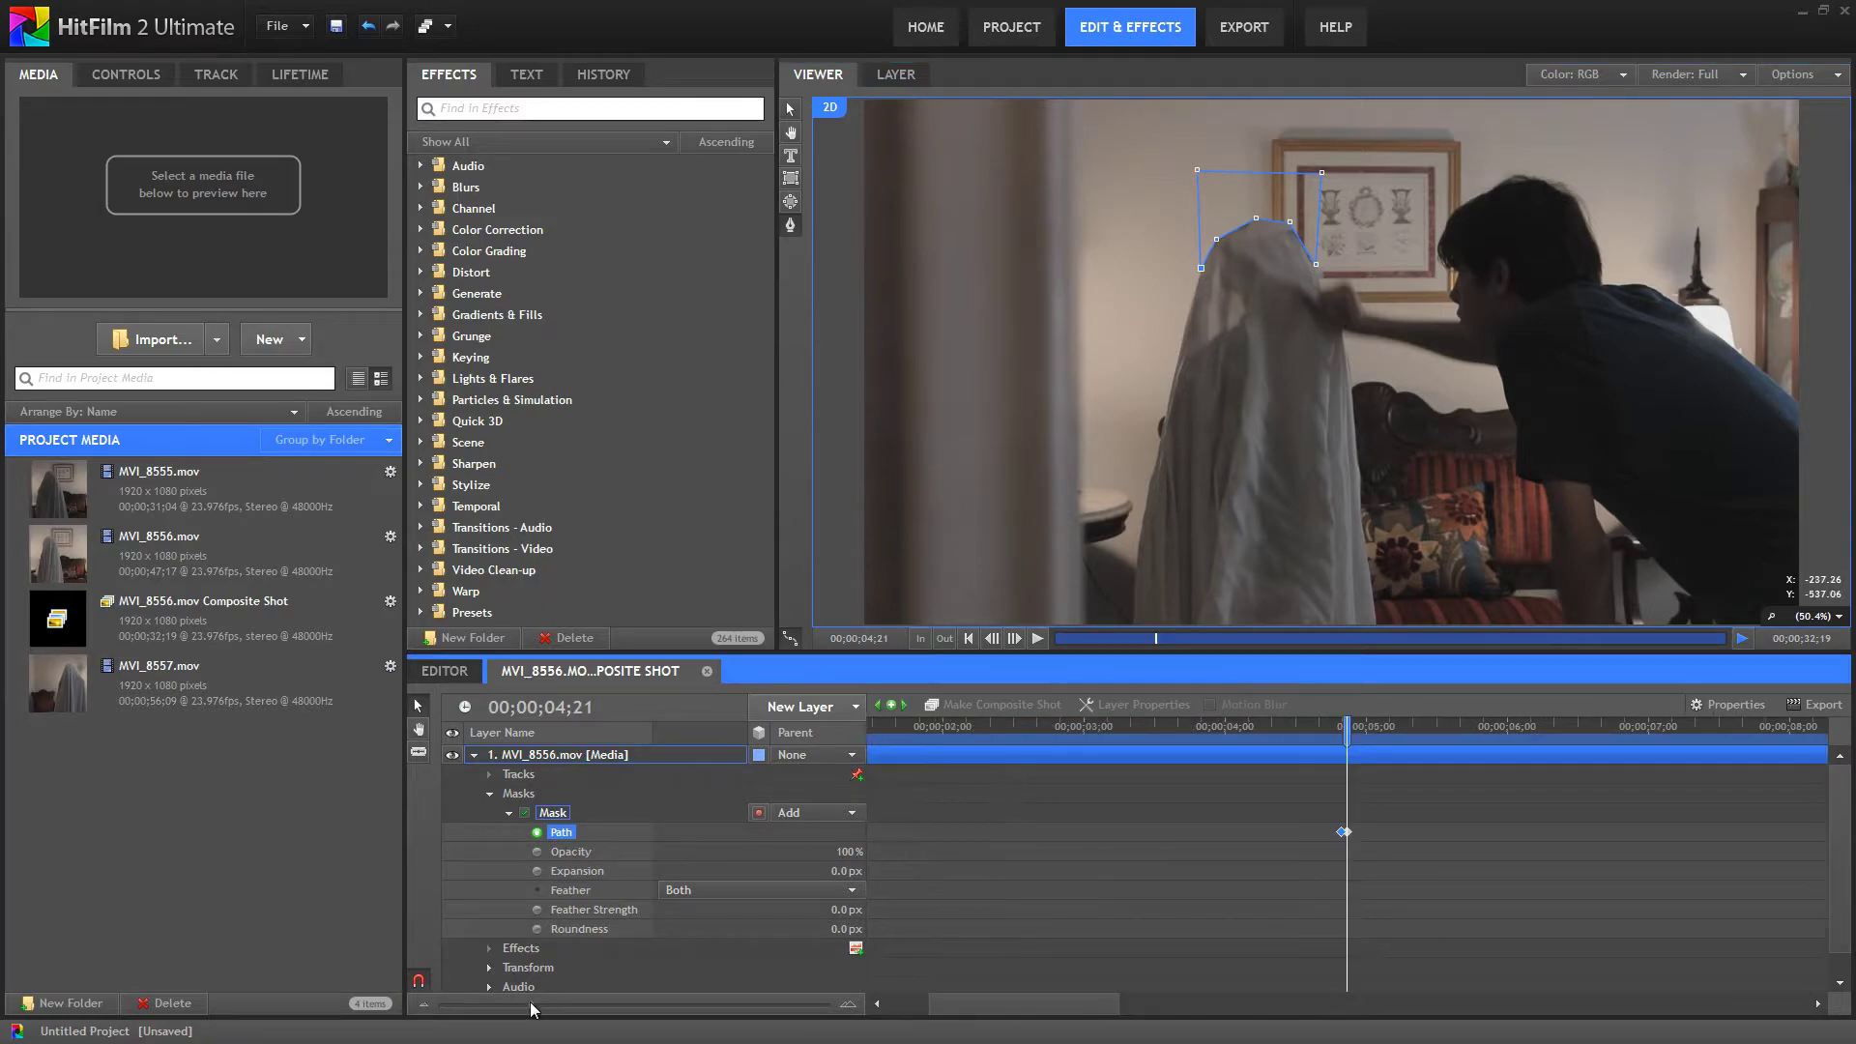
pyautogui.moveTo(530, 1001); pyautogui.dragTo(537, 1000)
pyautogui.moveTo(1024, 1002); pyautogui.dragTo(1059, 982)
pyautogui.click(1015, 639)
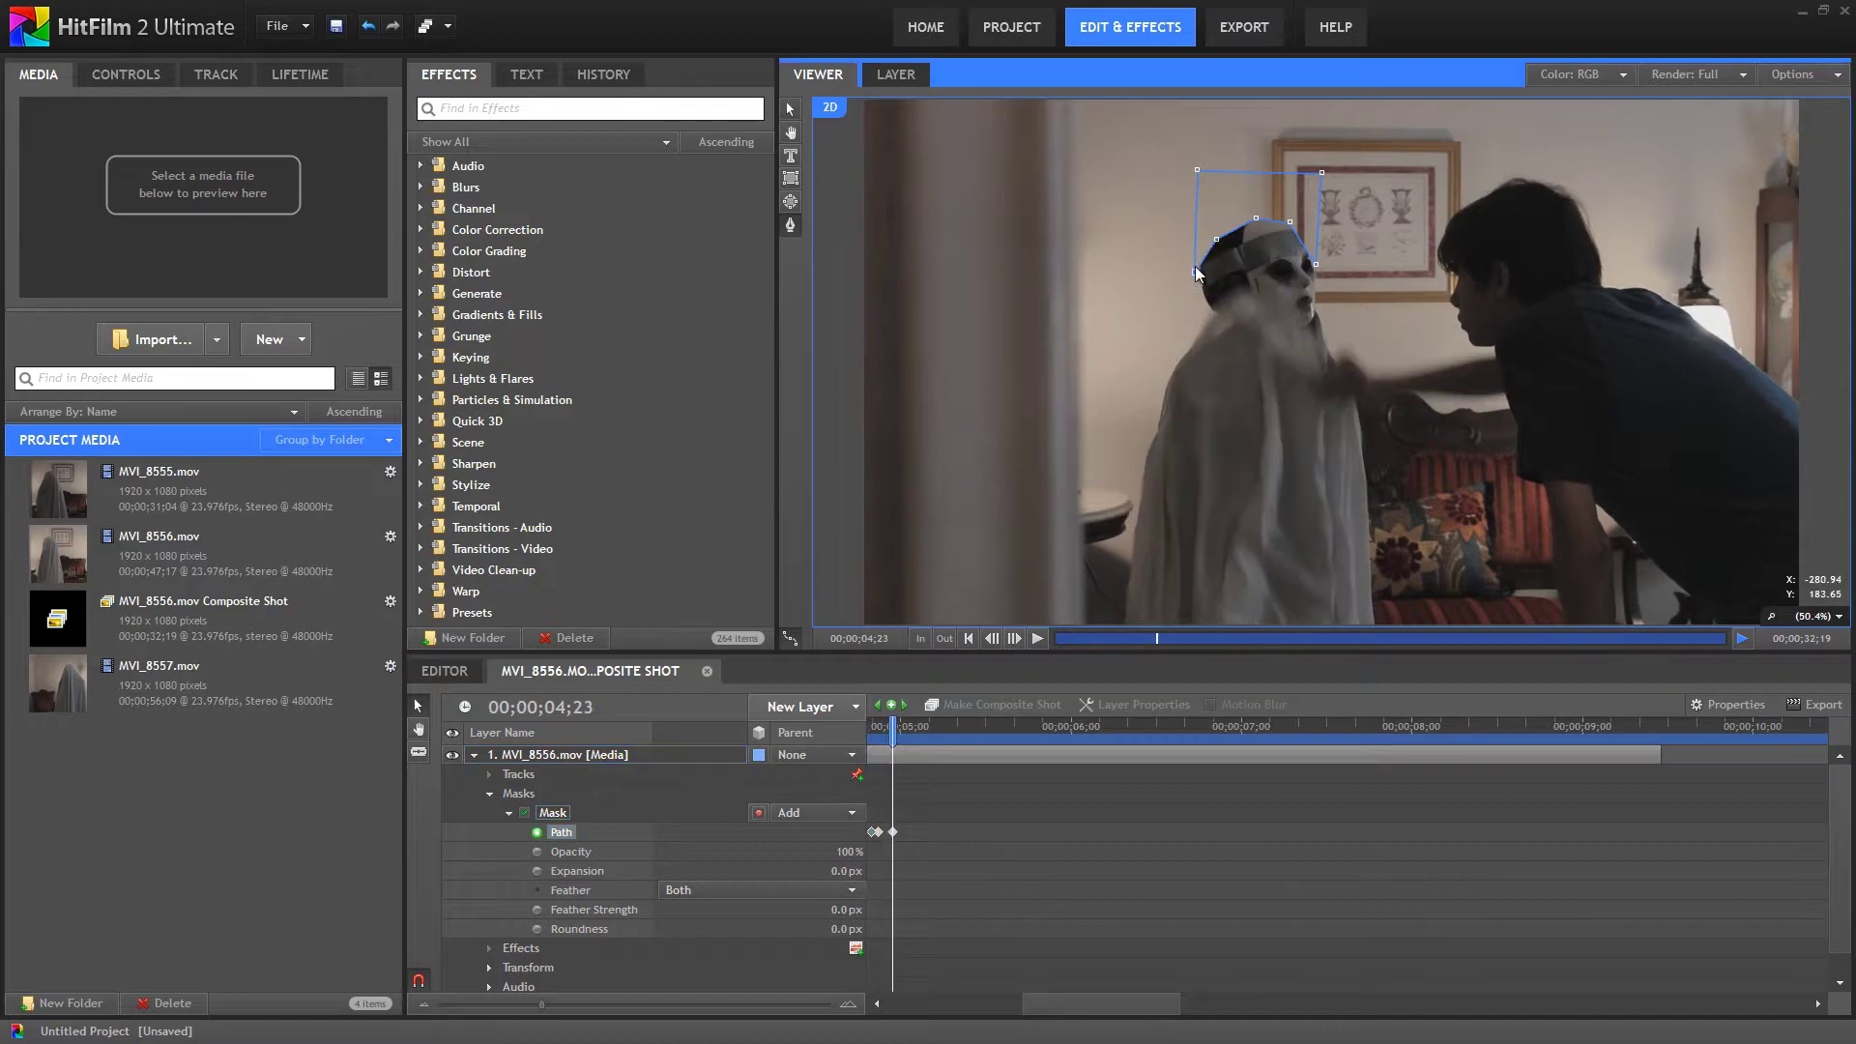
pyautogui.moveTo(1199, 267); pyautogui.dragTo(1185, 350)
pyautogui.moveTo(1222, 300); pyautogui.dragTo(1220, 307)
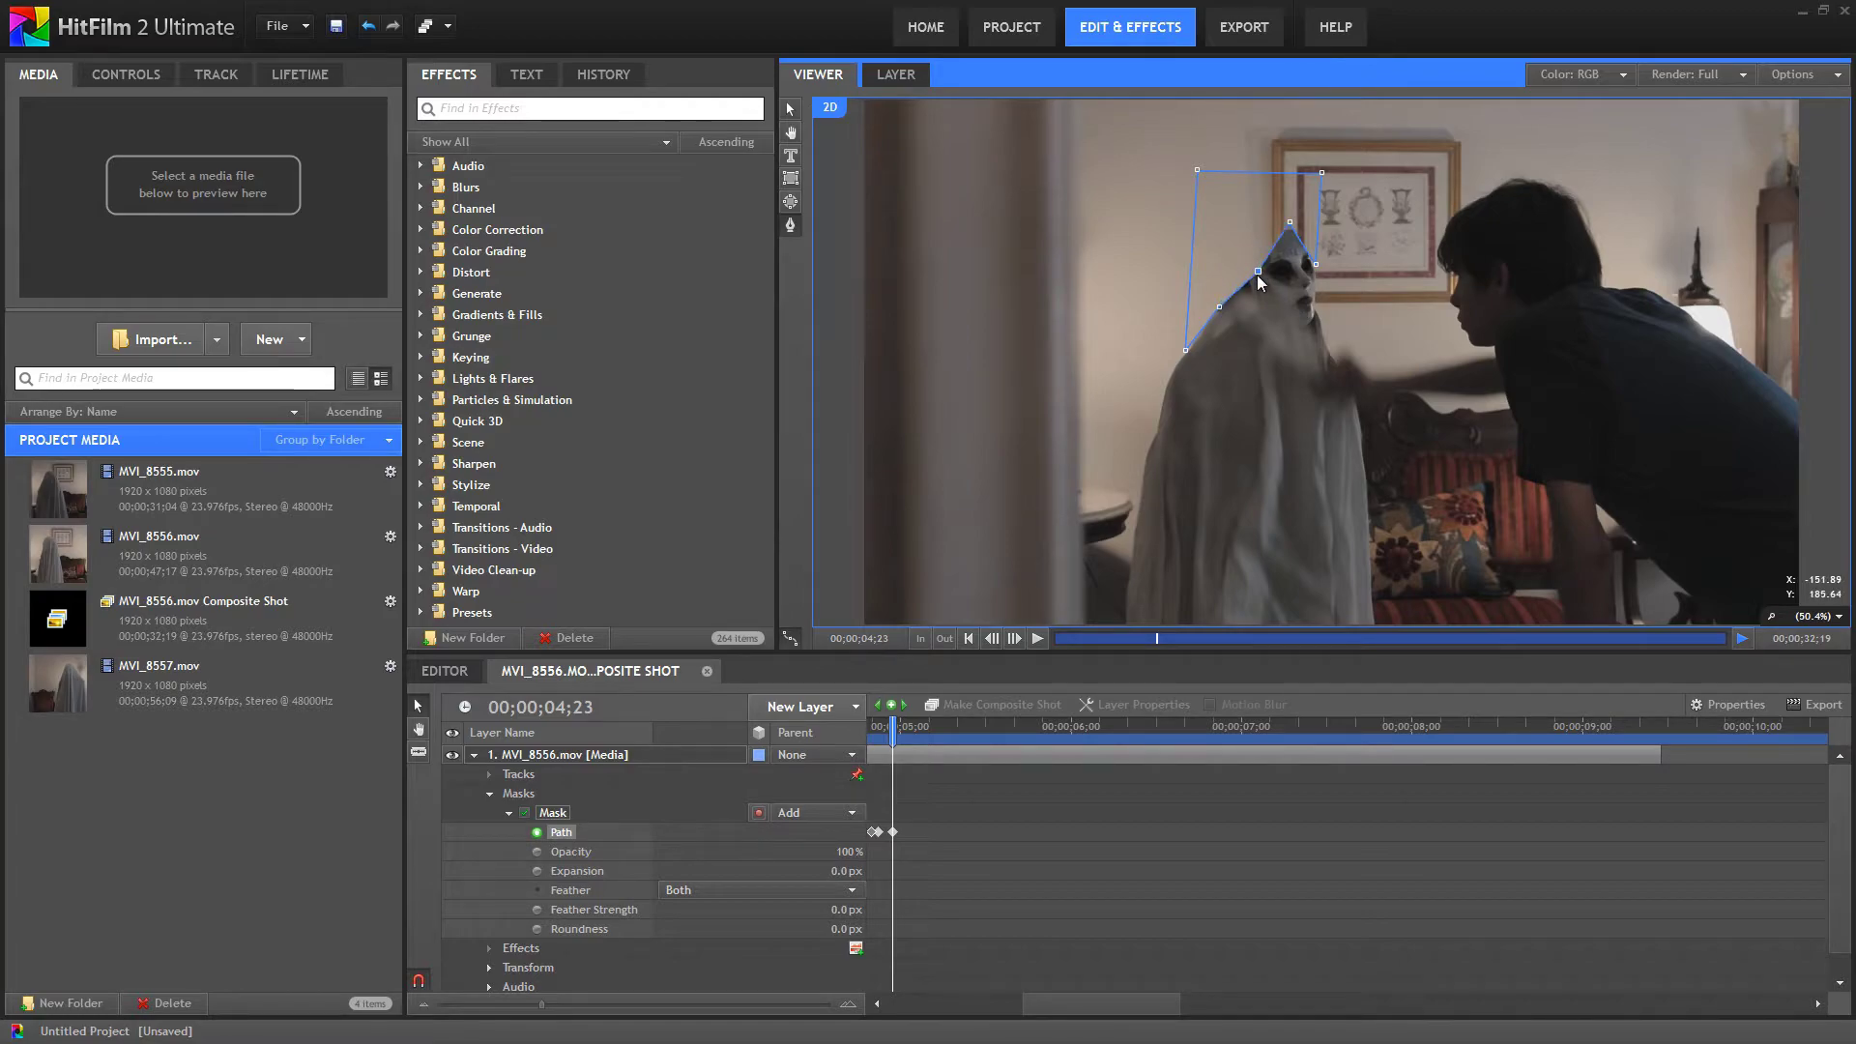
pyautogui.moveTo(1289, 222); pyautogui.dragTo(1330, 350)
# - At frame 05;01, drag the mask points down the collapsing sheet onto the coat and widen the top-right
pyautogui.click(1017, 638)
pyautogui.click(1017, 638)
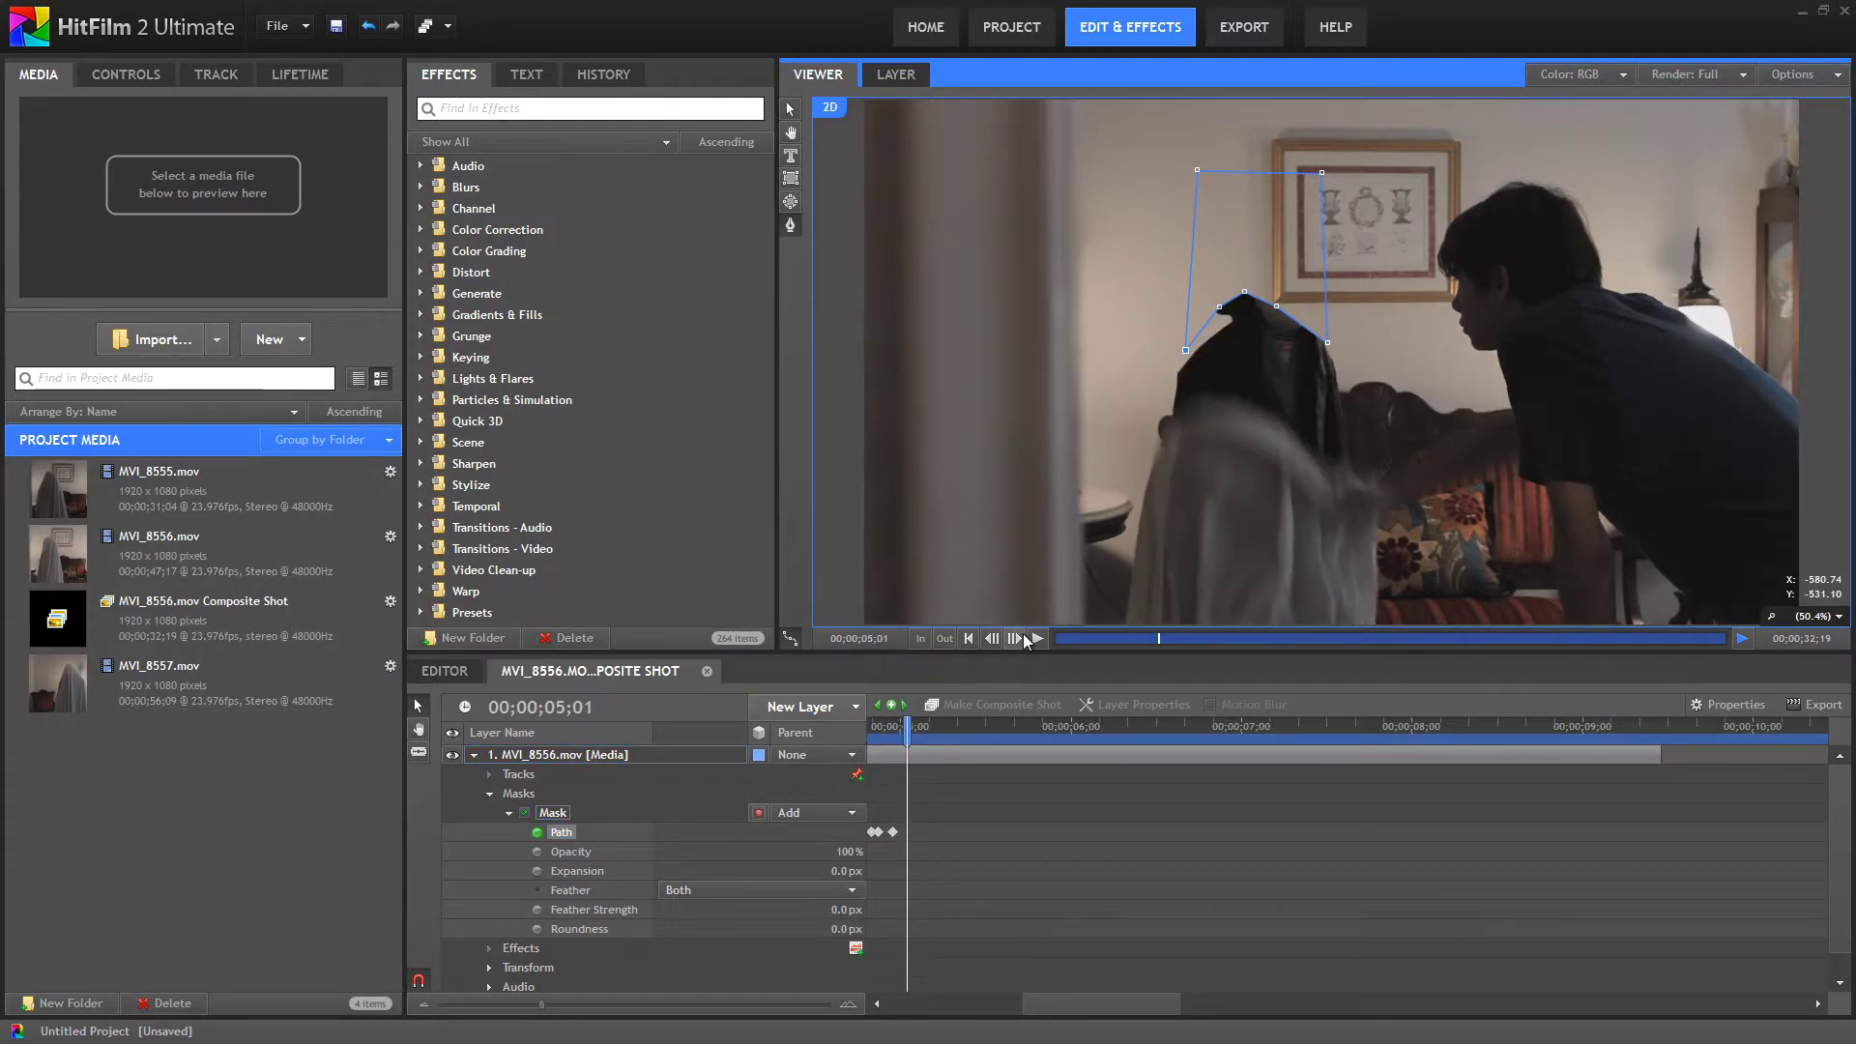
pyautogui.click(1022, 639)
pyautogui.click(1023, 639)
pyautogui.click(991, 639)
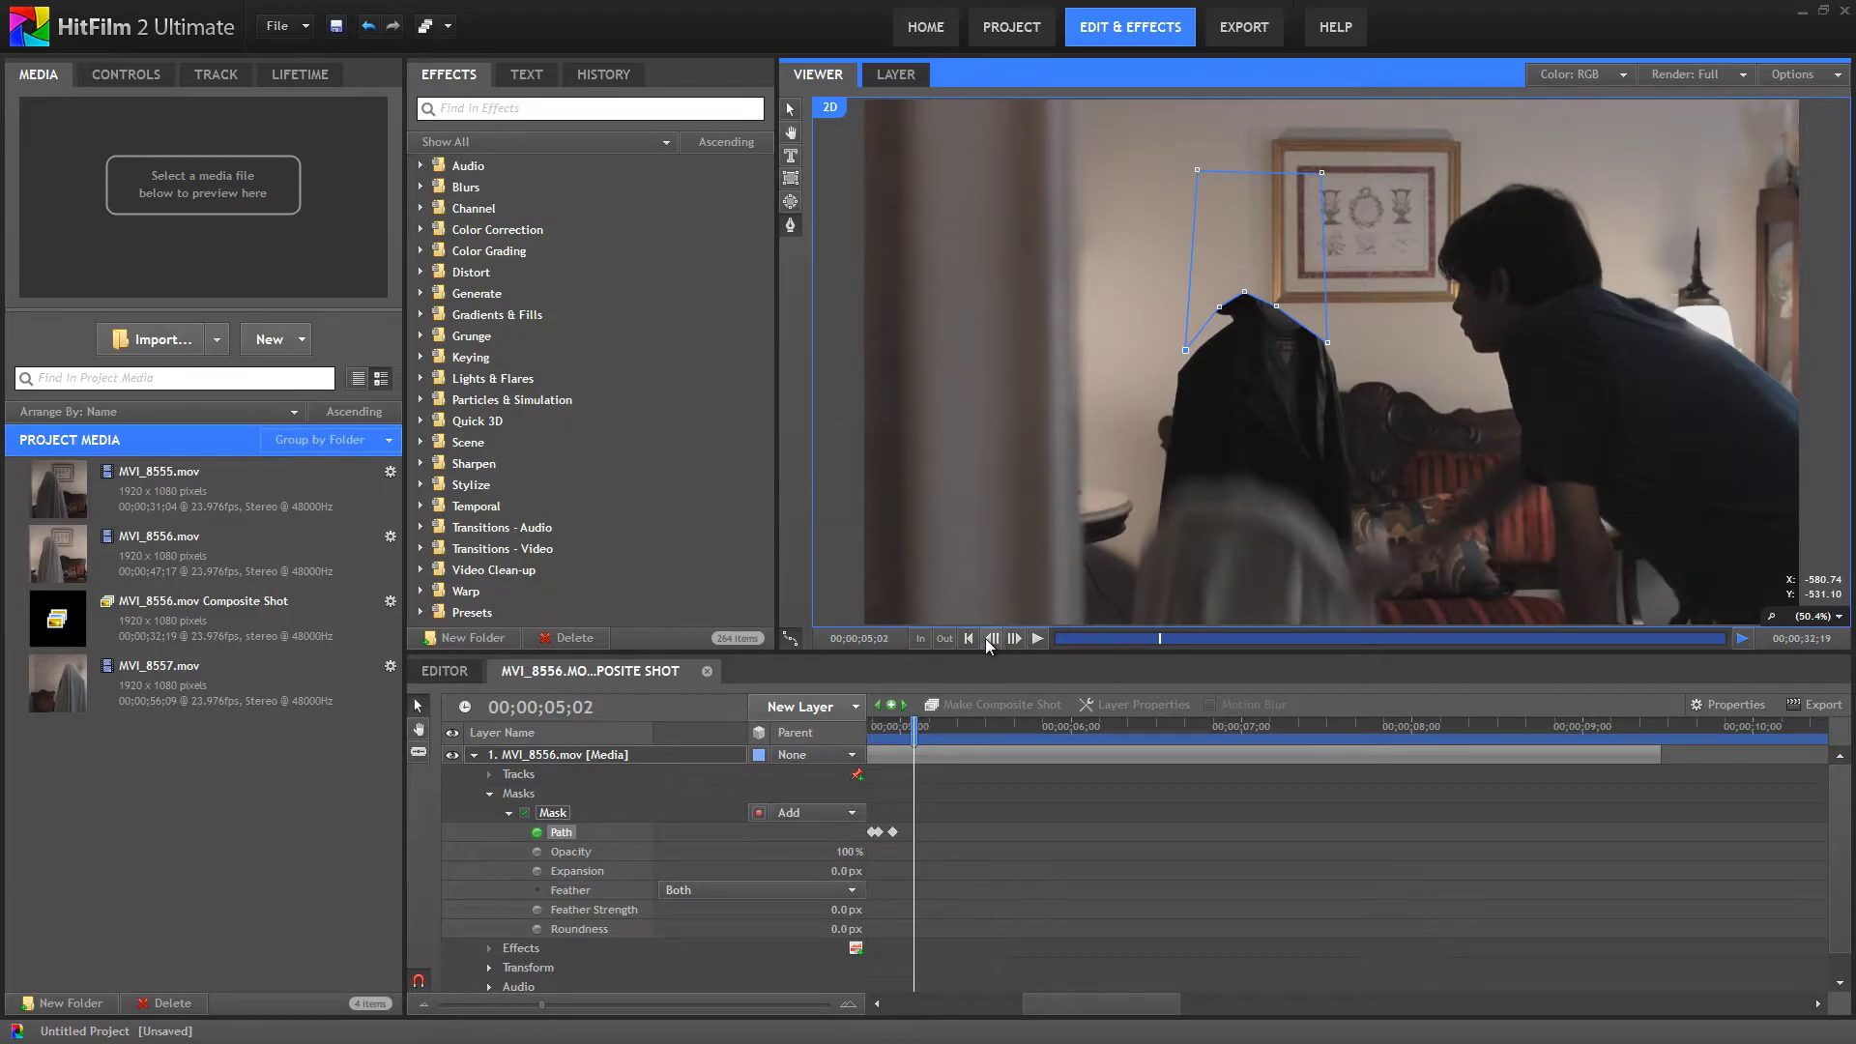
pyautogui.click(991, 638)
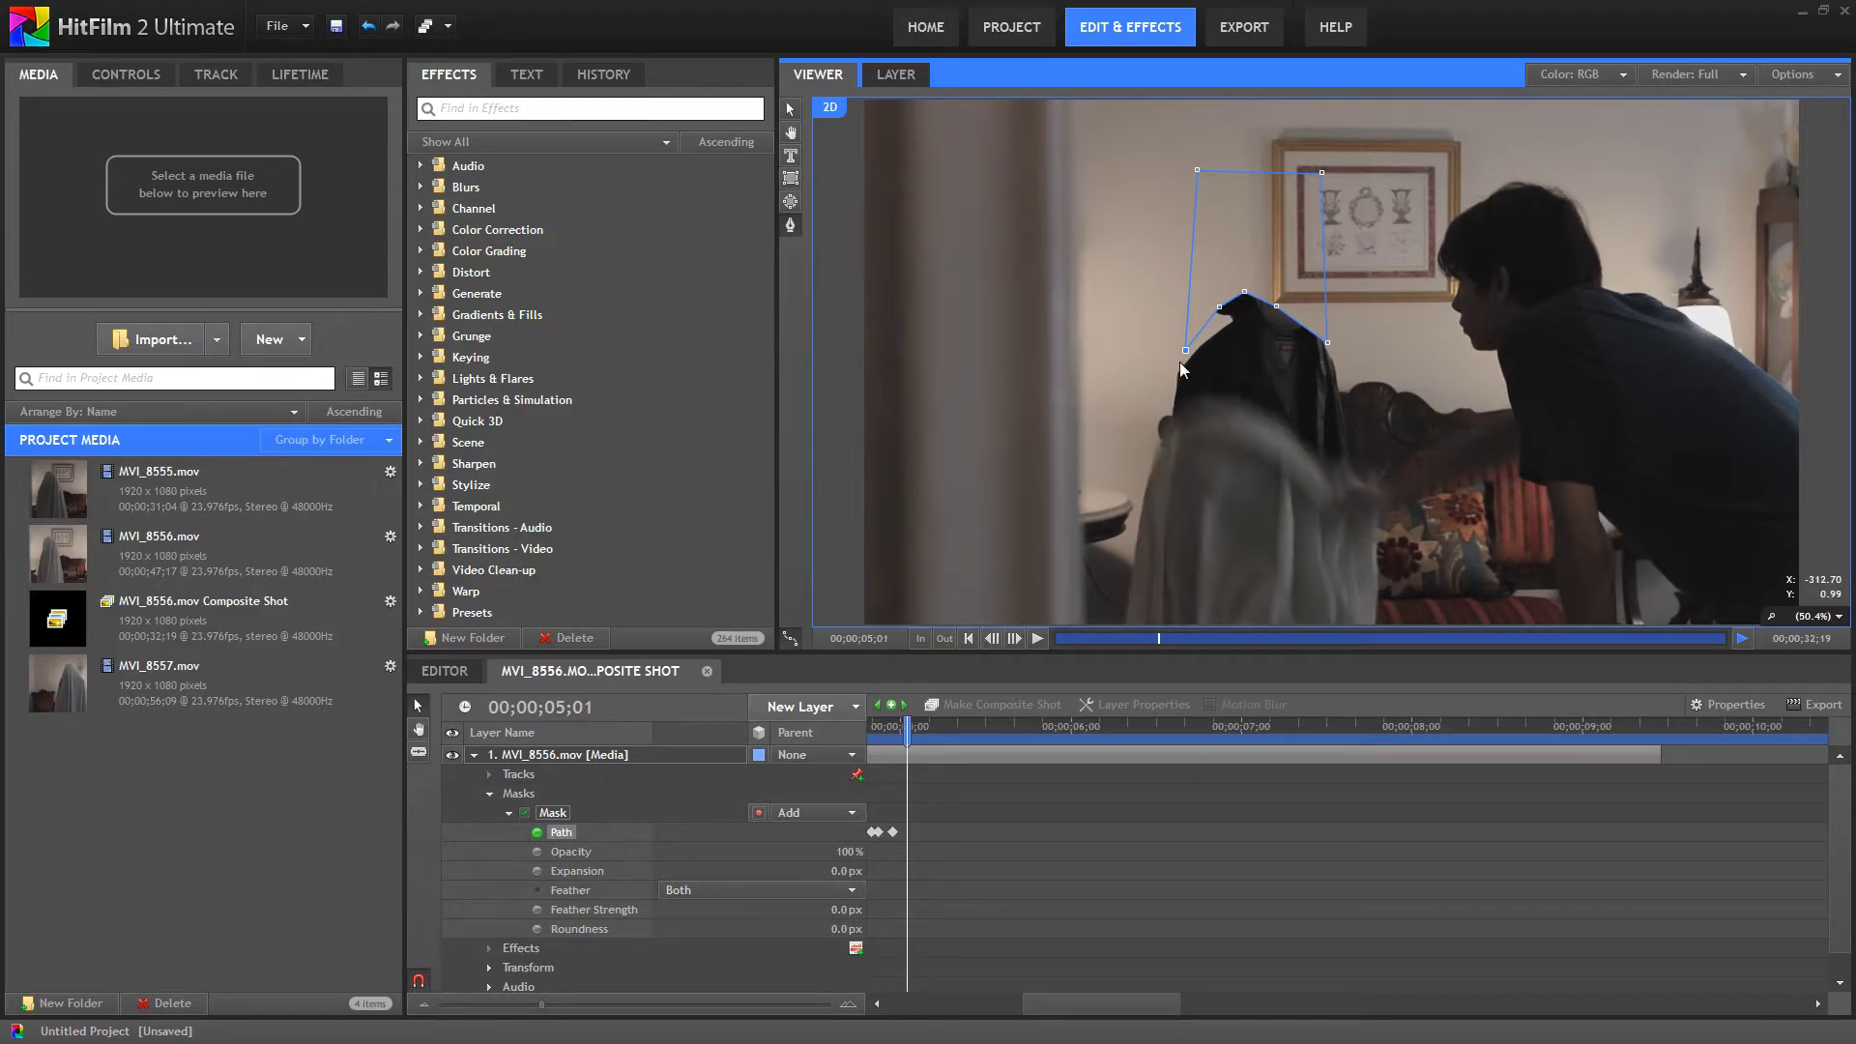
pyautogui.moveTo(1185, 350); pyautogui.dragTo(1159, 426)
pyautogui.moveTo(1219, 307); pyautogui.dragTo(1199, 396)
pyautogui.moveTo(1246, 292); pyautogui.dragTo(1194, 401)
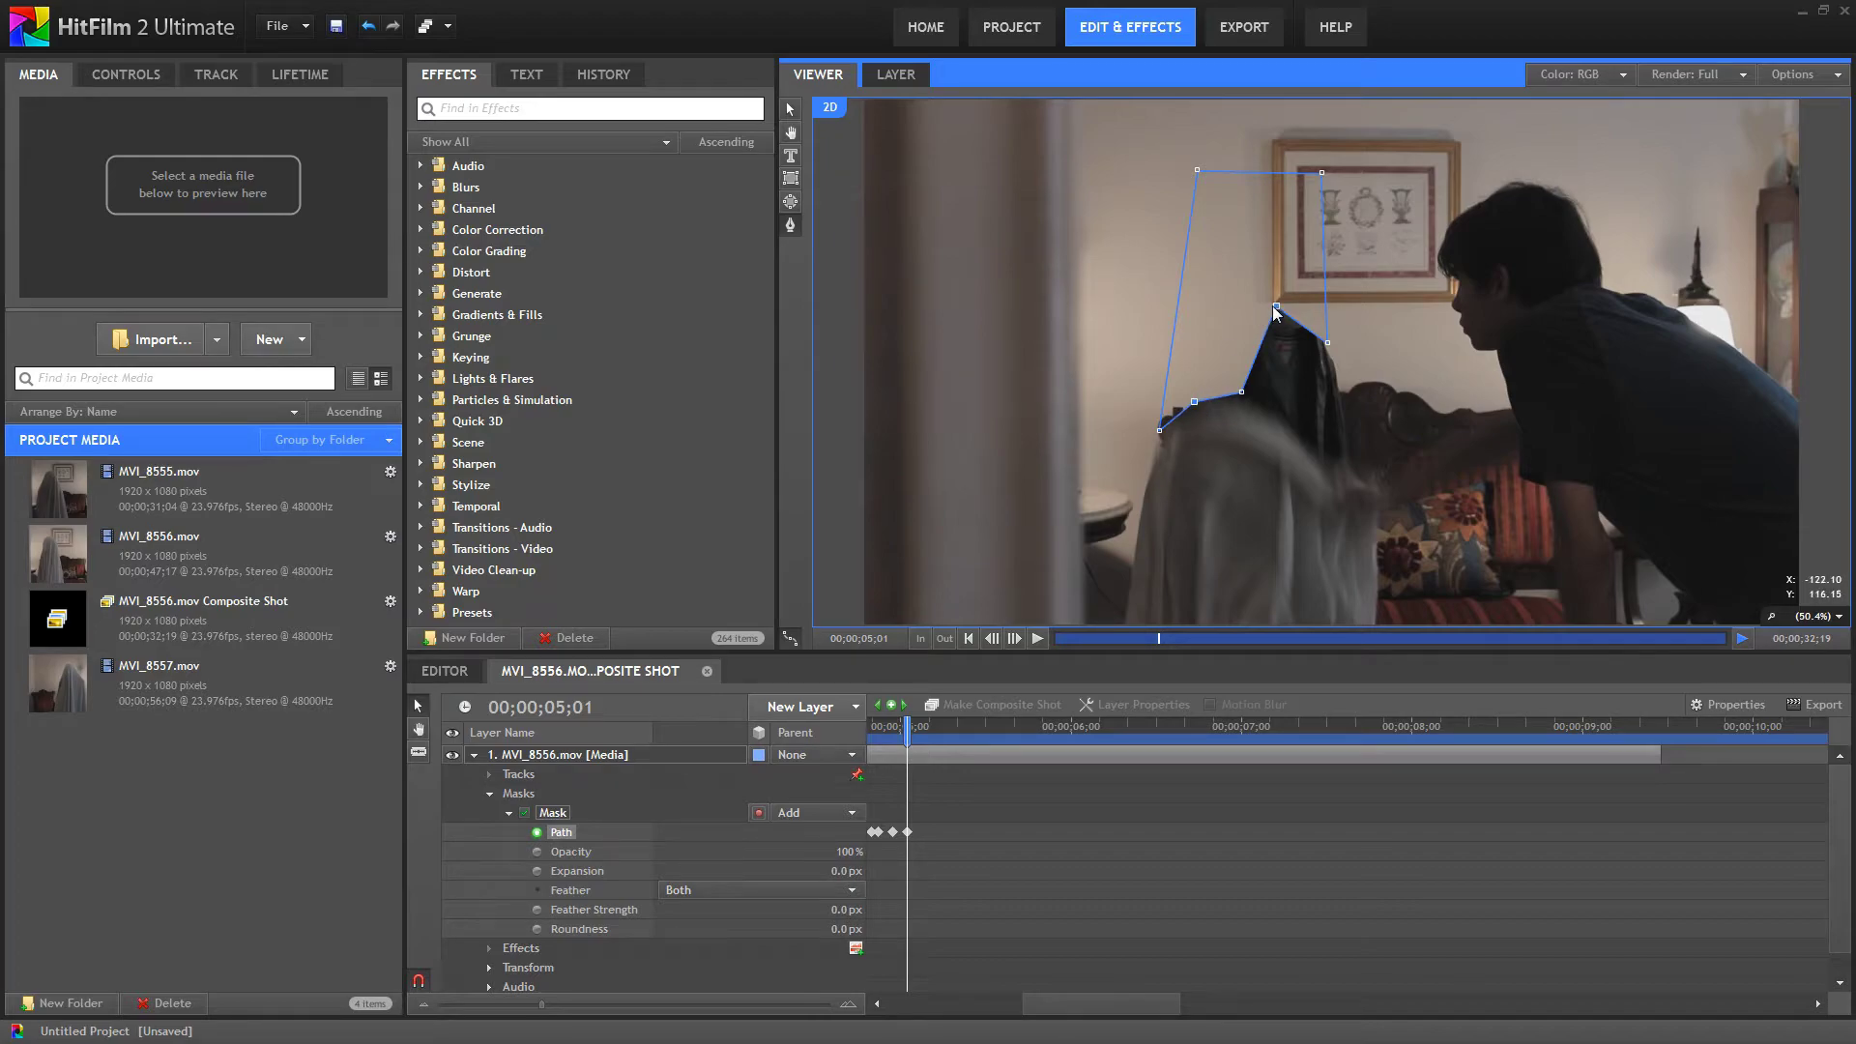
pyautogui.moveTo(1276, 307); pyautogui.dragTo(1240, 397)
pyautogui.moveTo(1328, 343); pyautogui.dragTo(1332, 472)
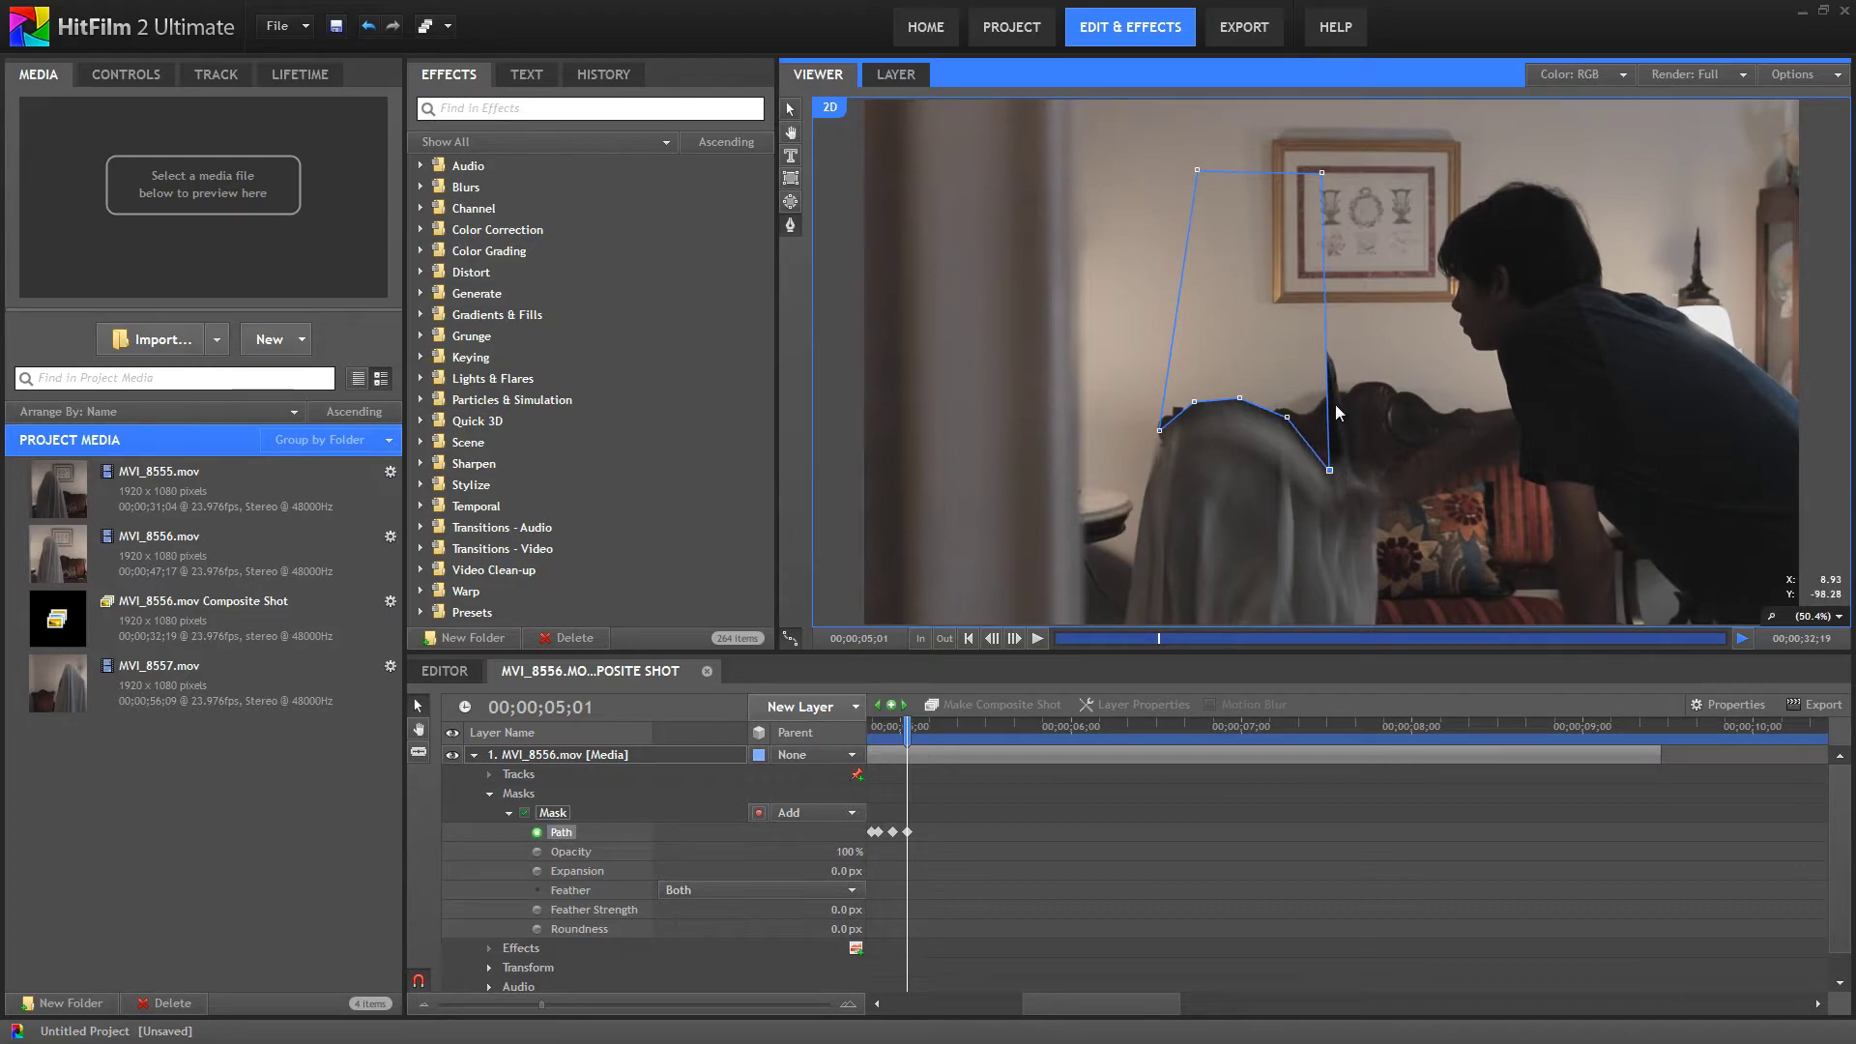
pyautogui.moveTo(1323, 171); pyautogui.dragTo(1372, 184)
# - Adjust the mask's lower-left points at frames 05;00 and 05;02
pyautogui.click(990, 639)
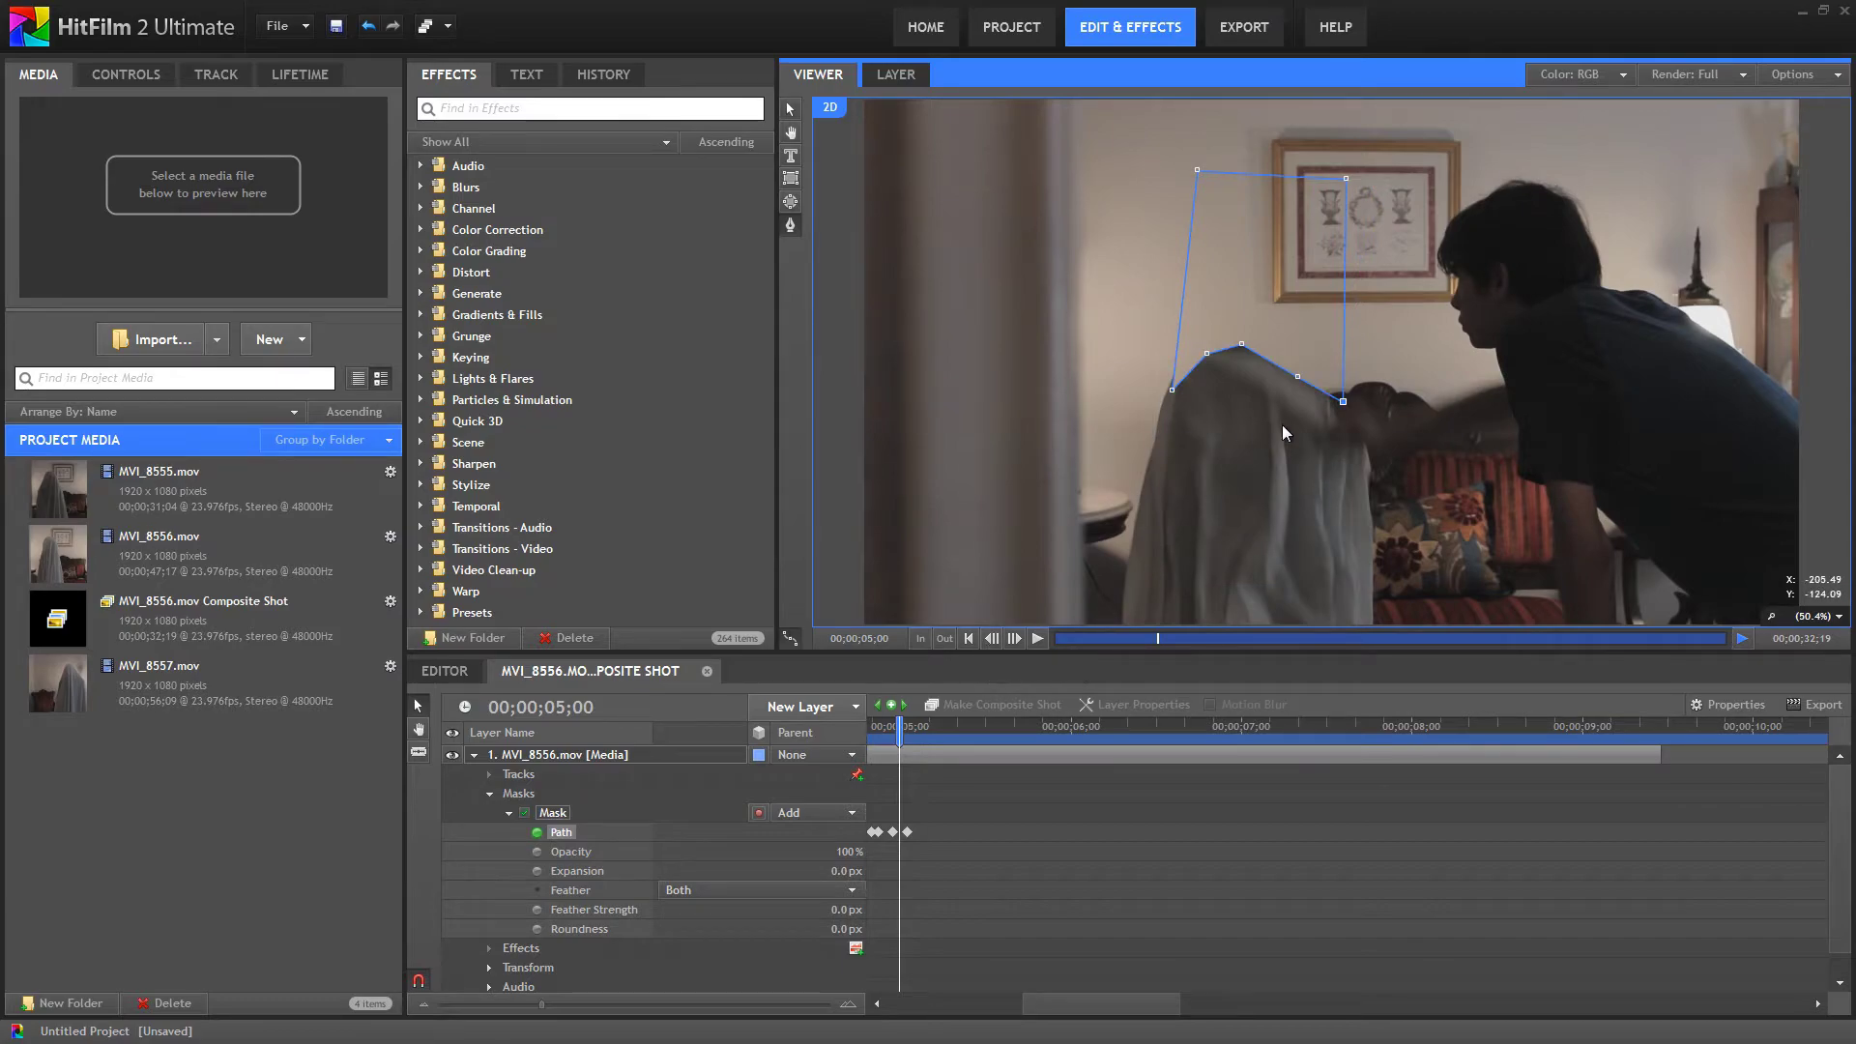
pyautogui.moveTo(1170, 397); pyautogui.dragTo(1208, 350)
pyautogui.press('Right')
pyautogui.press('Right')
pyautogui.click(569, 812)
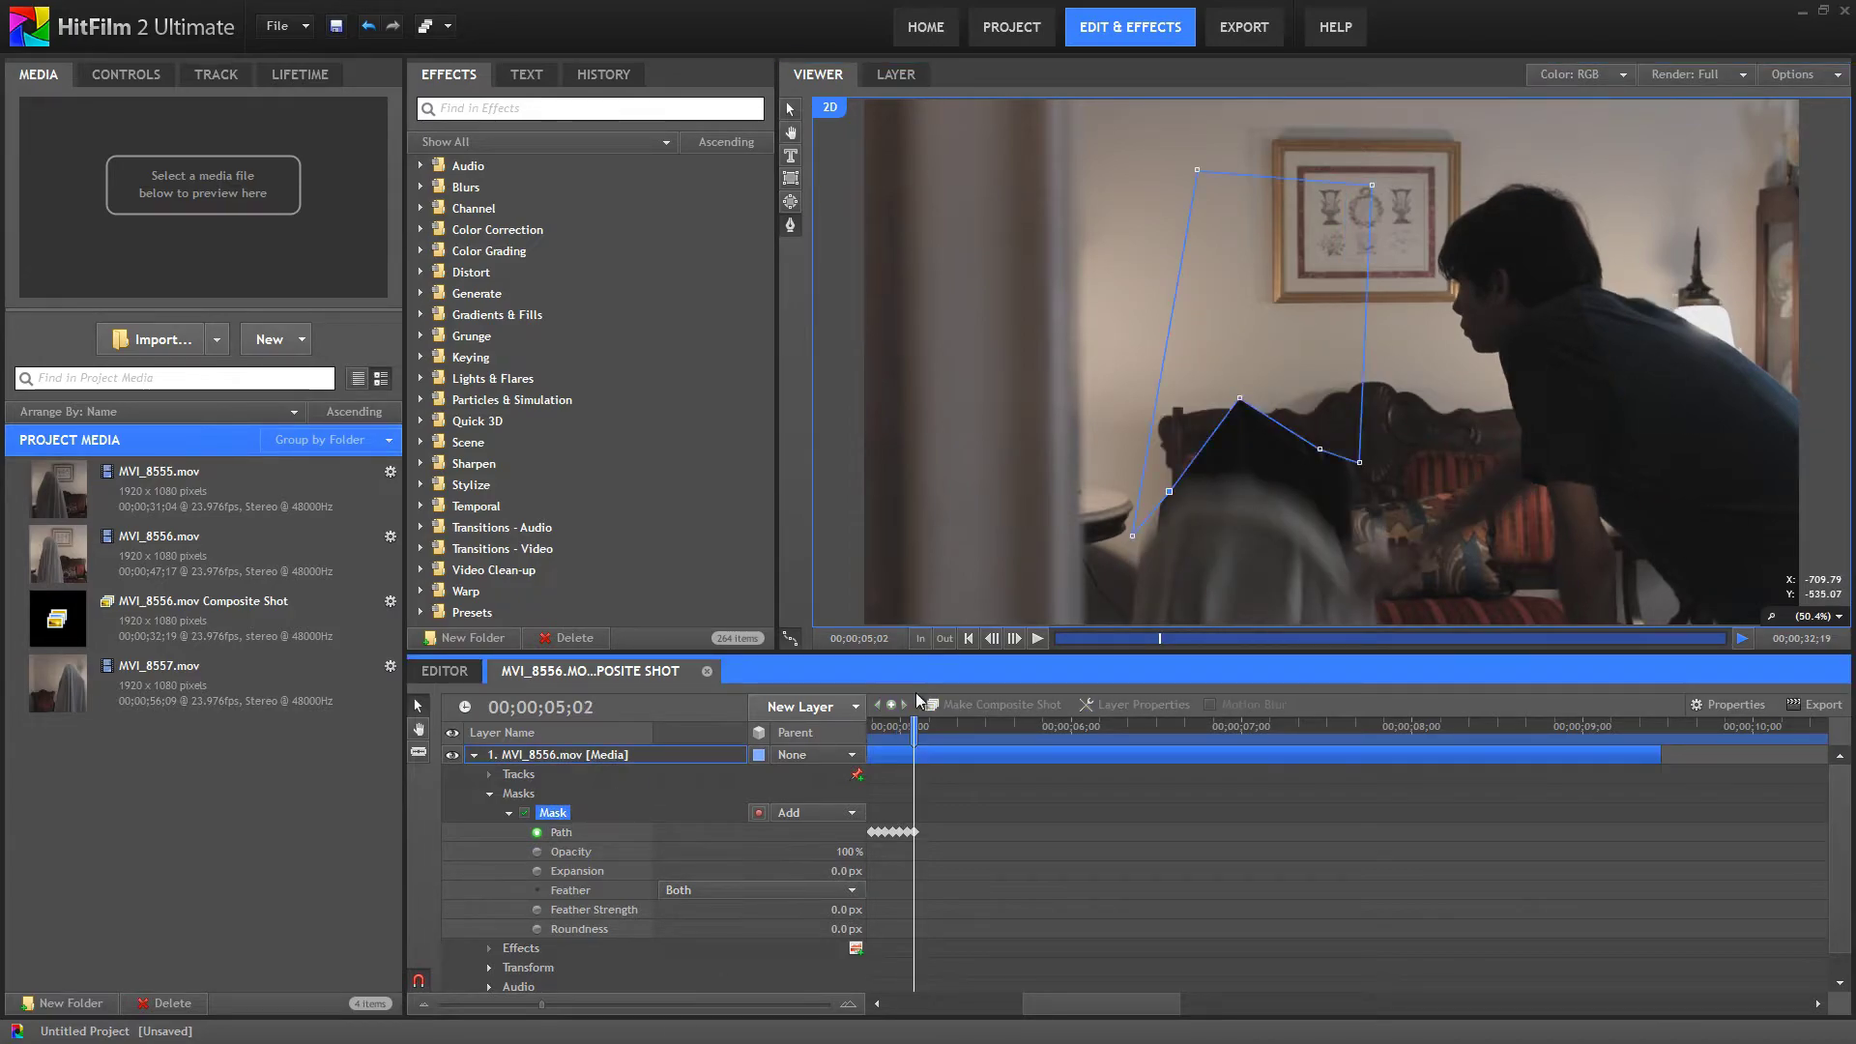
pyautogui.moveTo(1133, 538); pyautogui.dragTo(1151, 535)
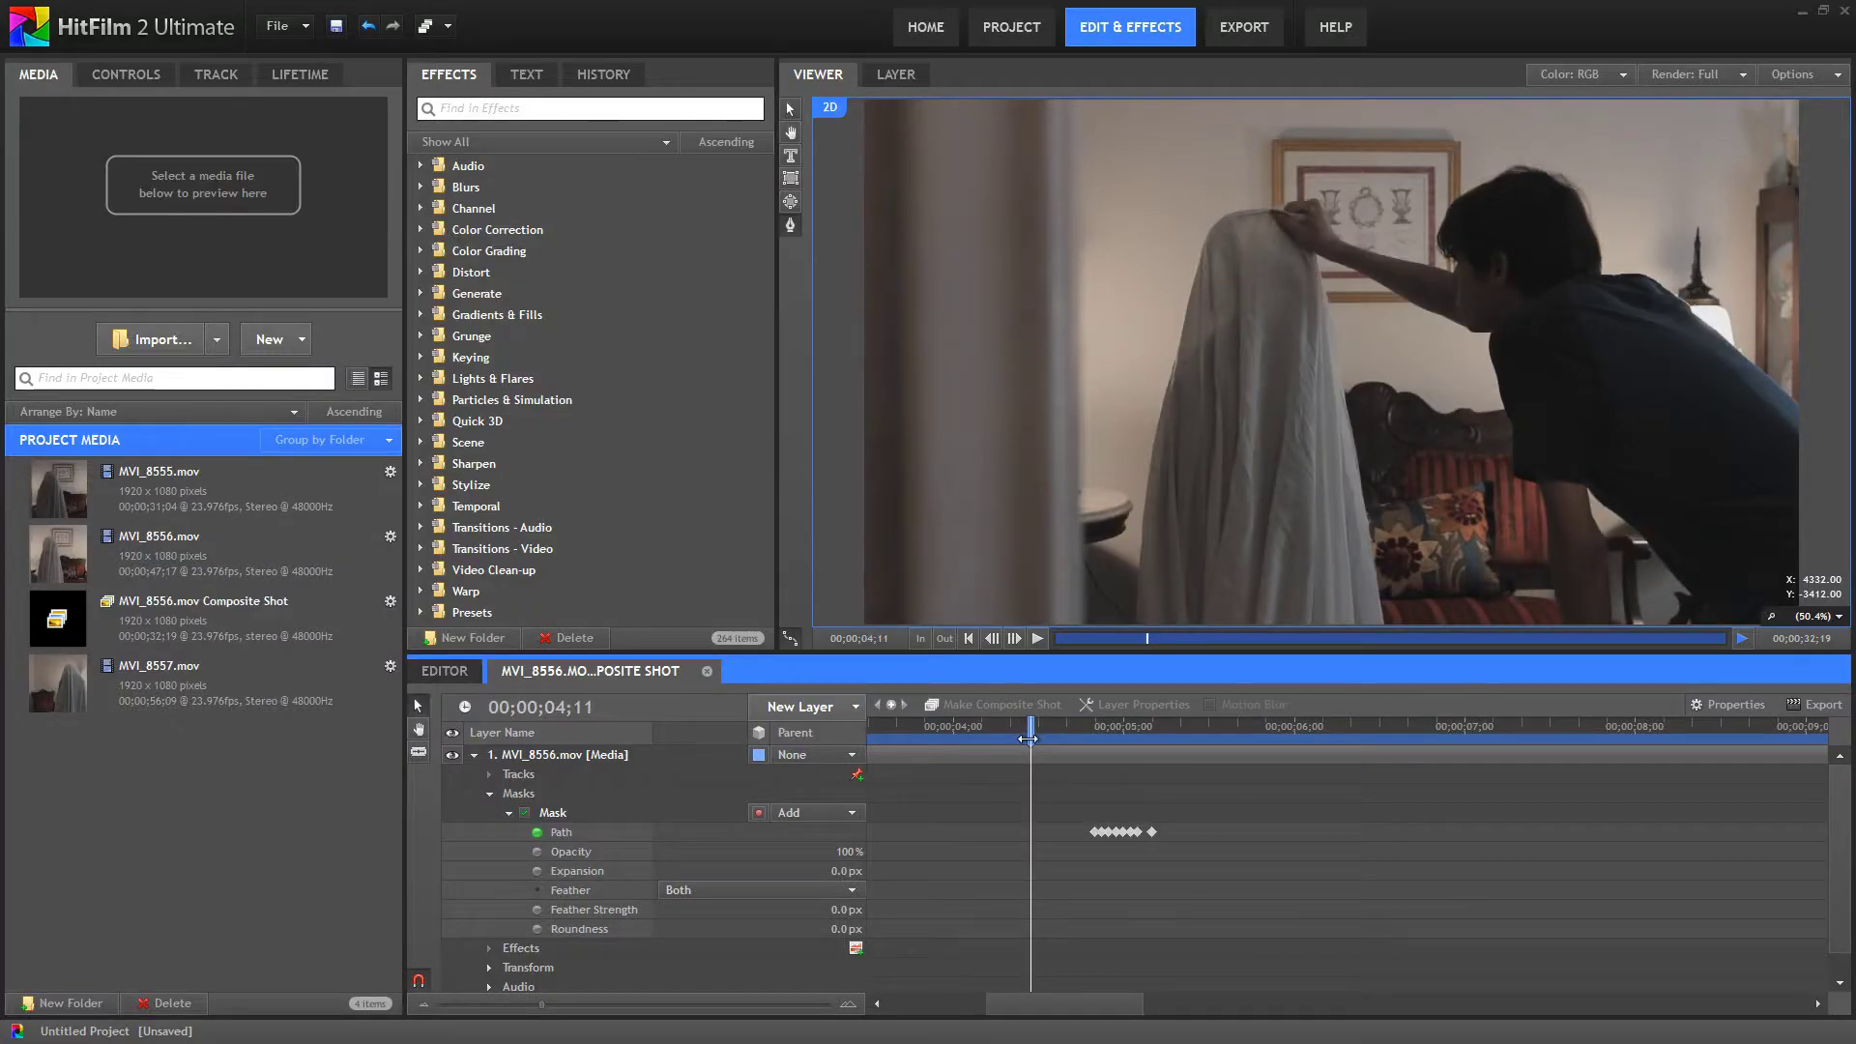
# - Set the mask's Feather Strength to 20 px
pyautogui.click(1037, 639)
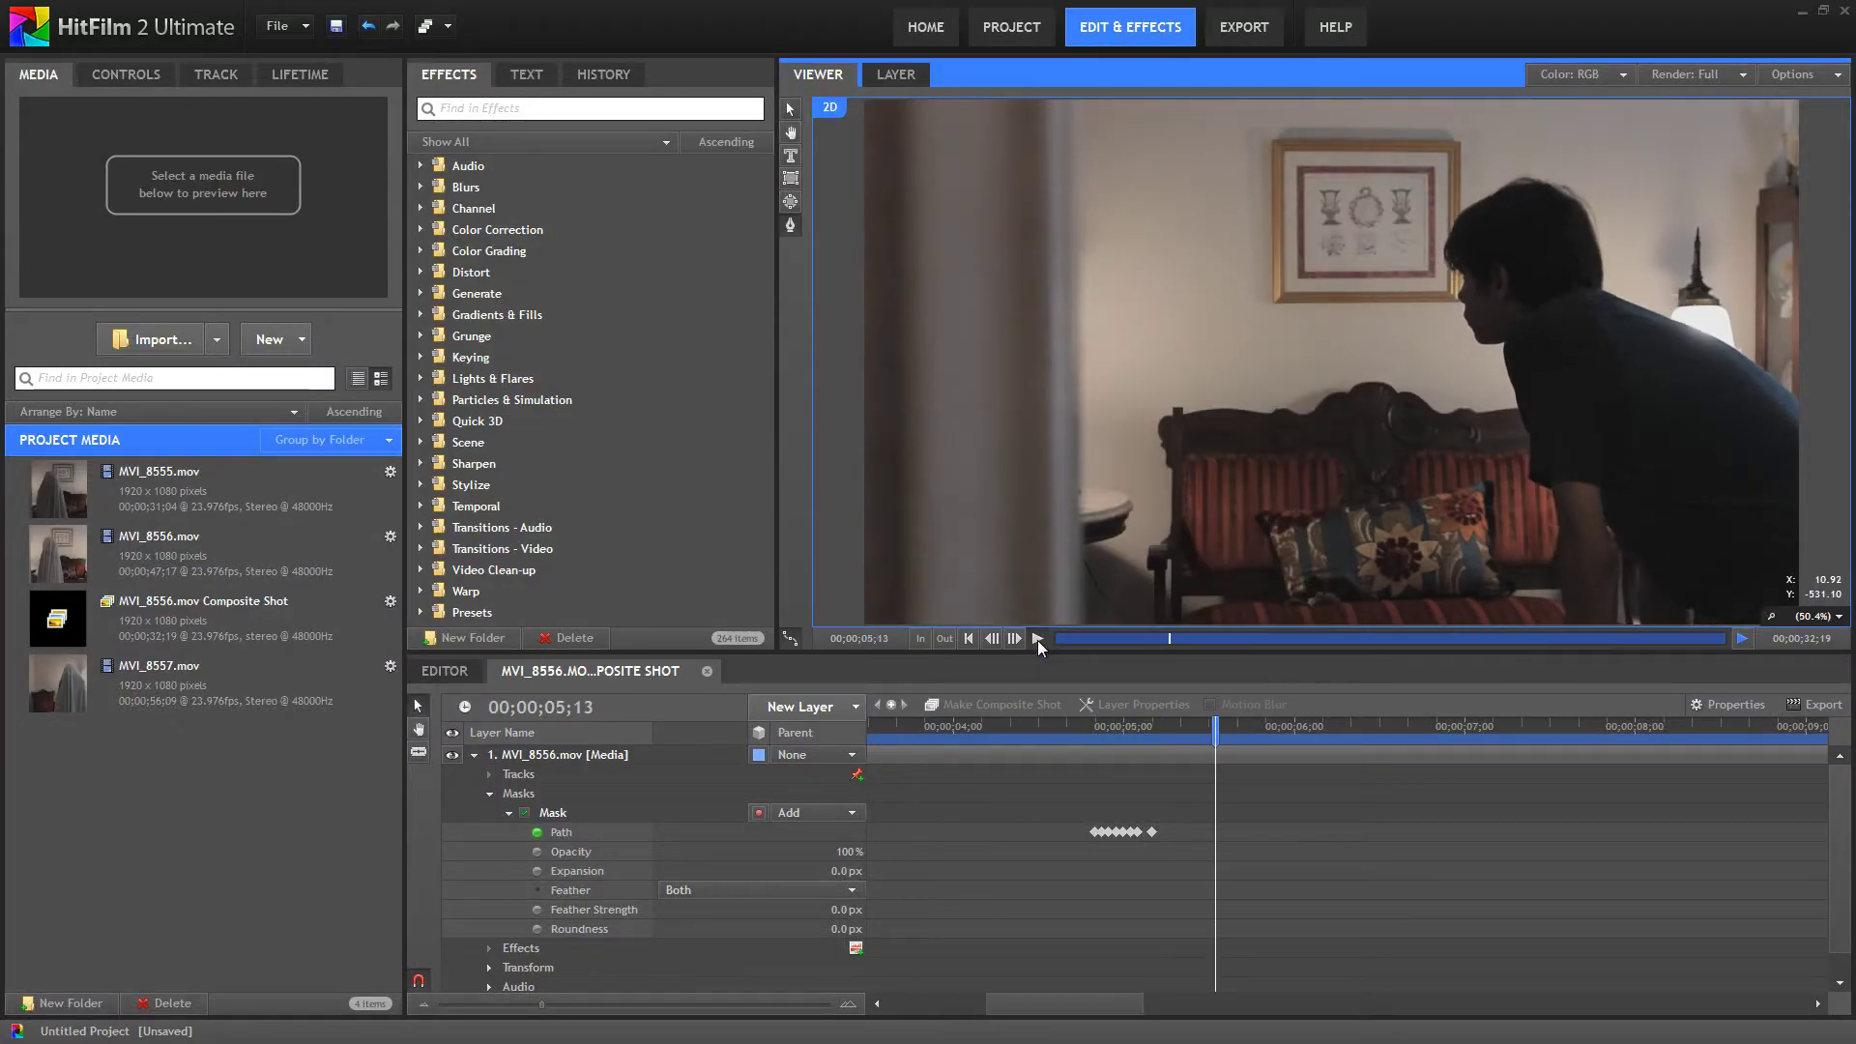
pyautogui.moveTo(1089, 725); pyautogui.dragTo(1124, 713)
pyautogui.click(609, 914)
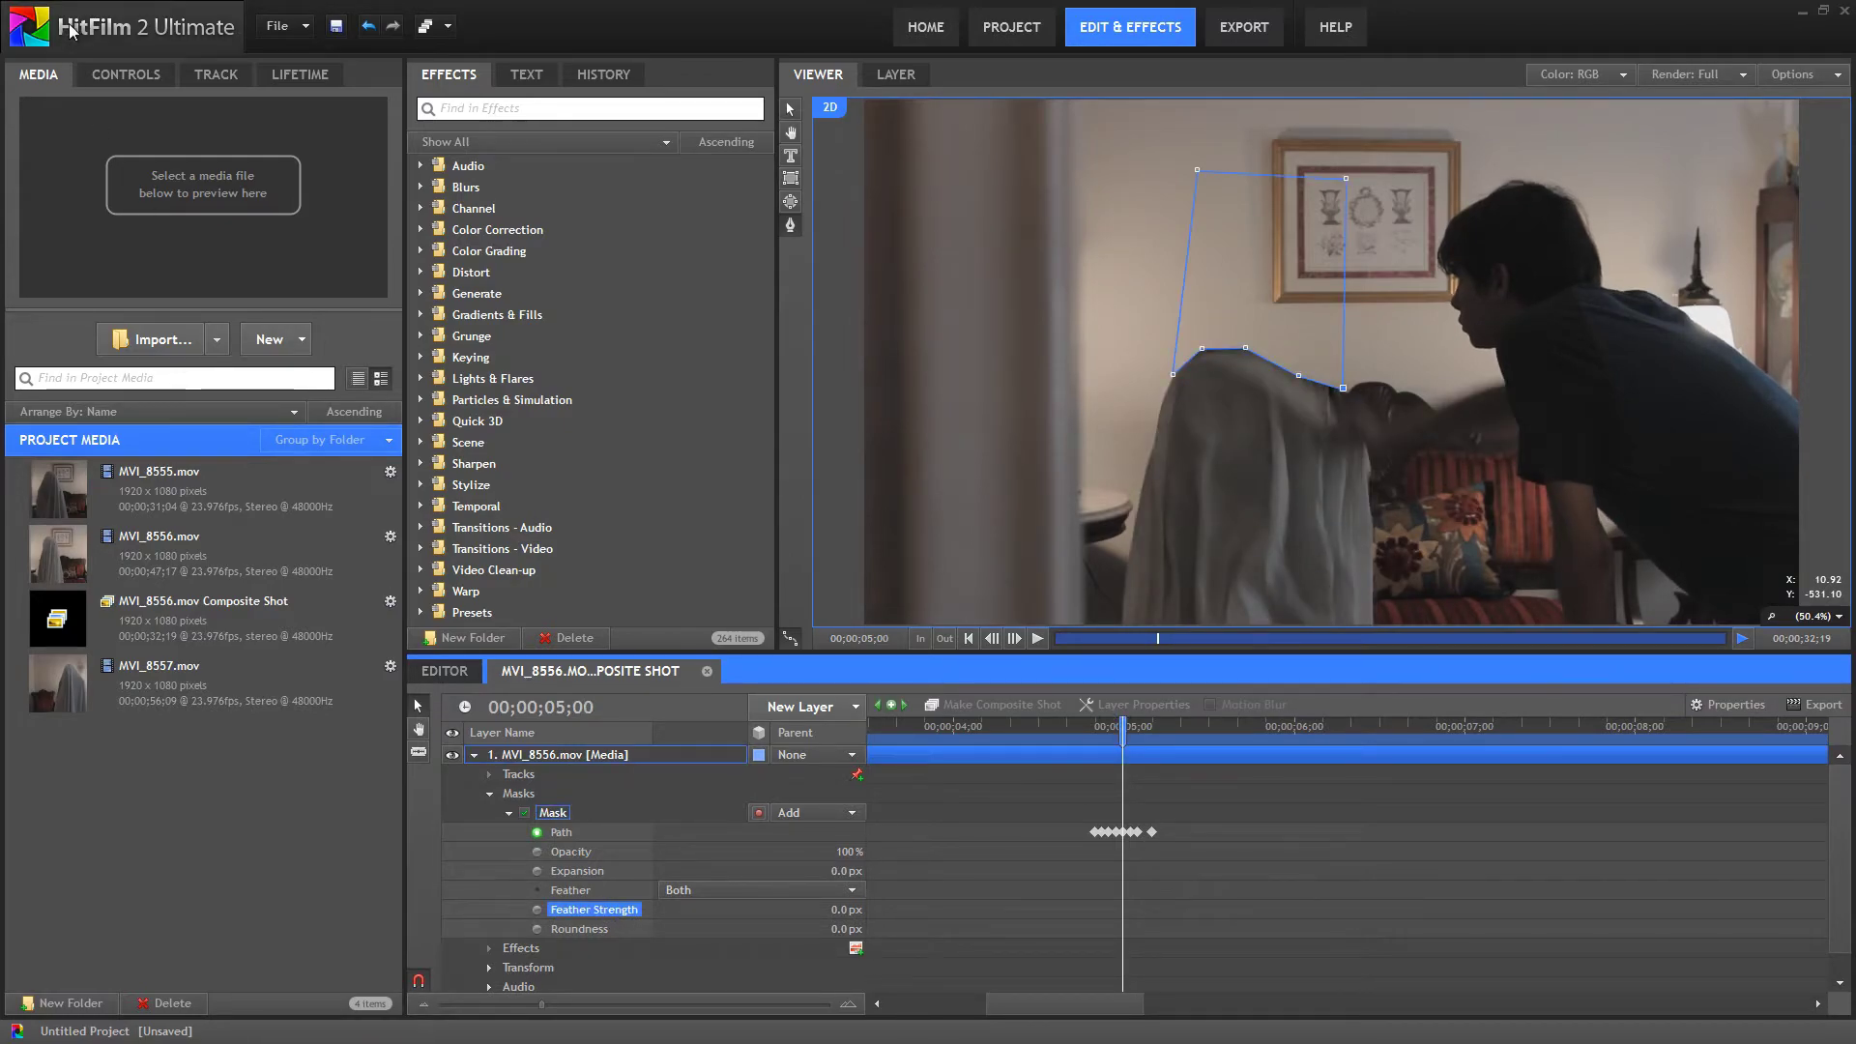
pyautogui.click(111, 71)
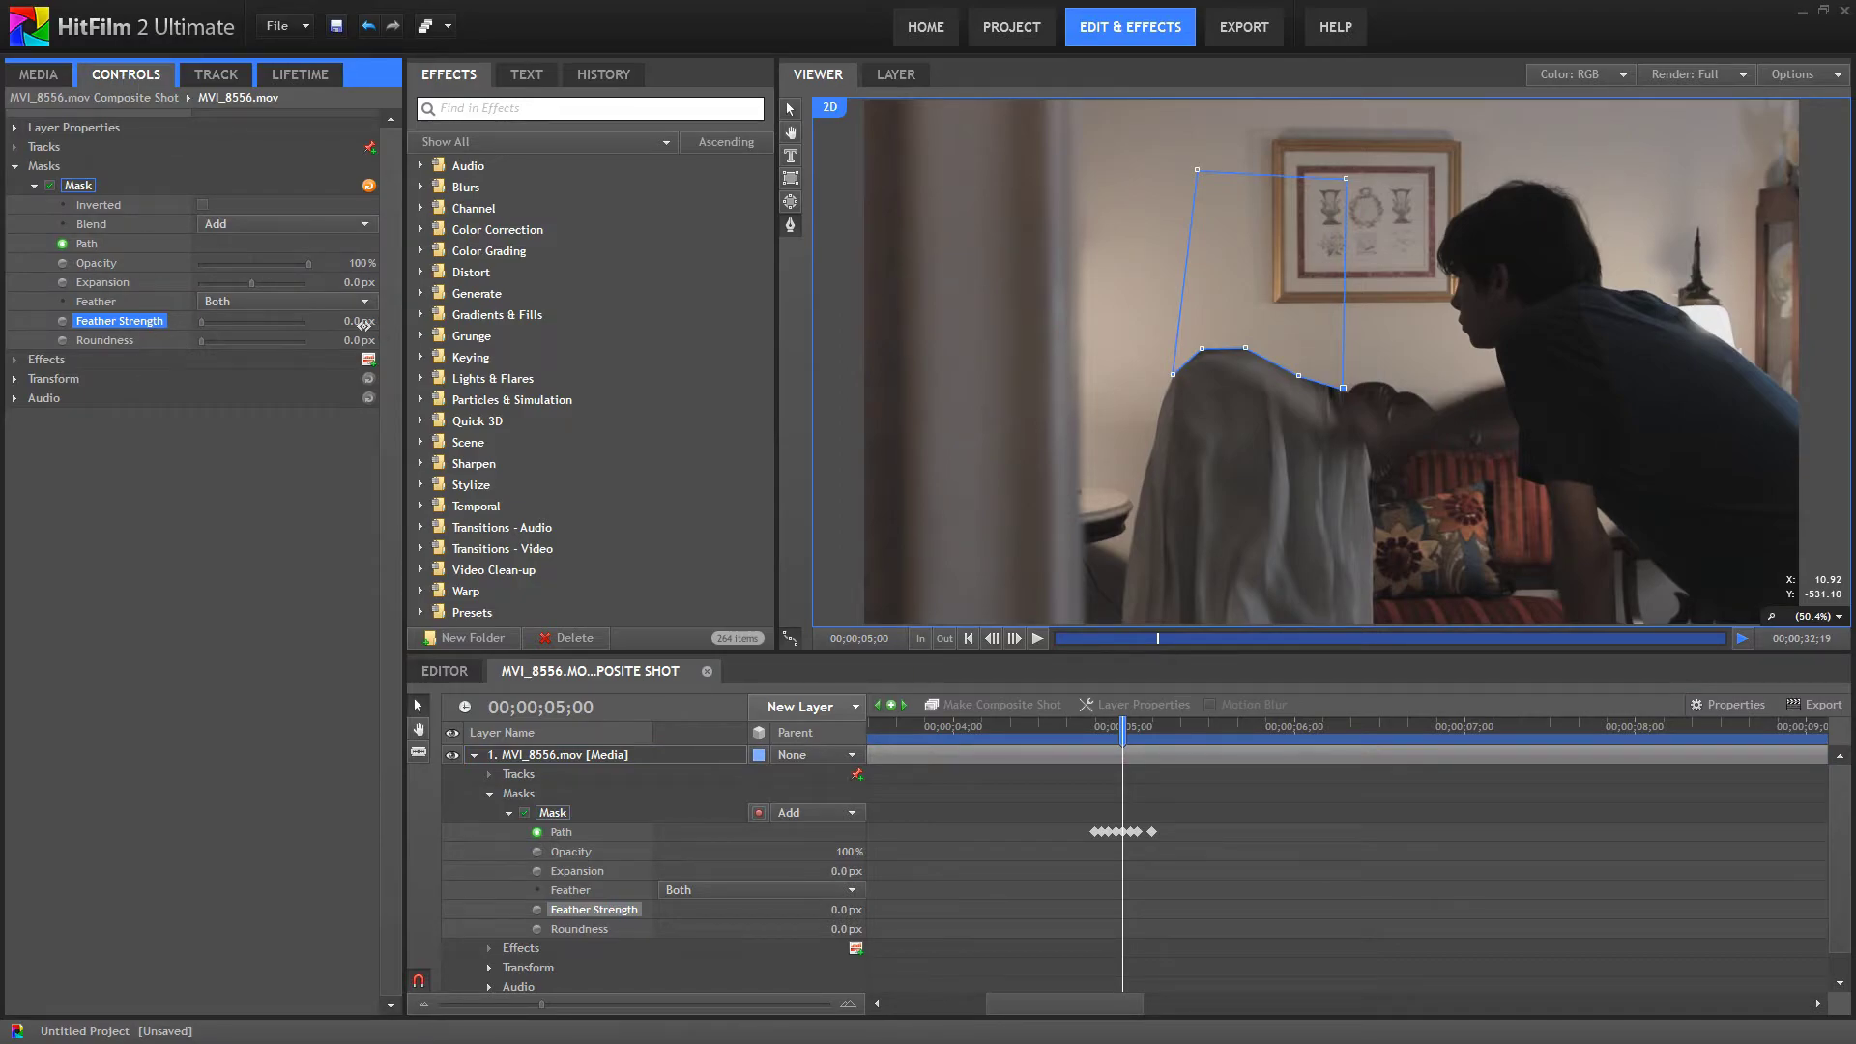
pyautogui.moveTo(363, 320); pyautogui.dragTo(373, 319)
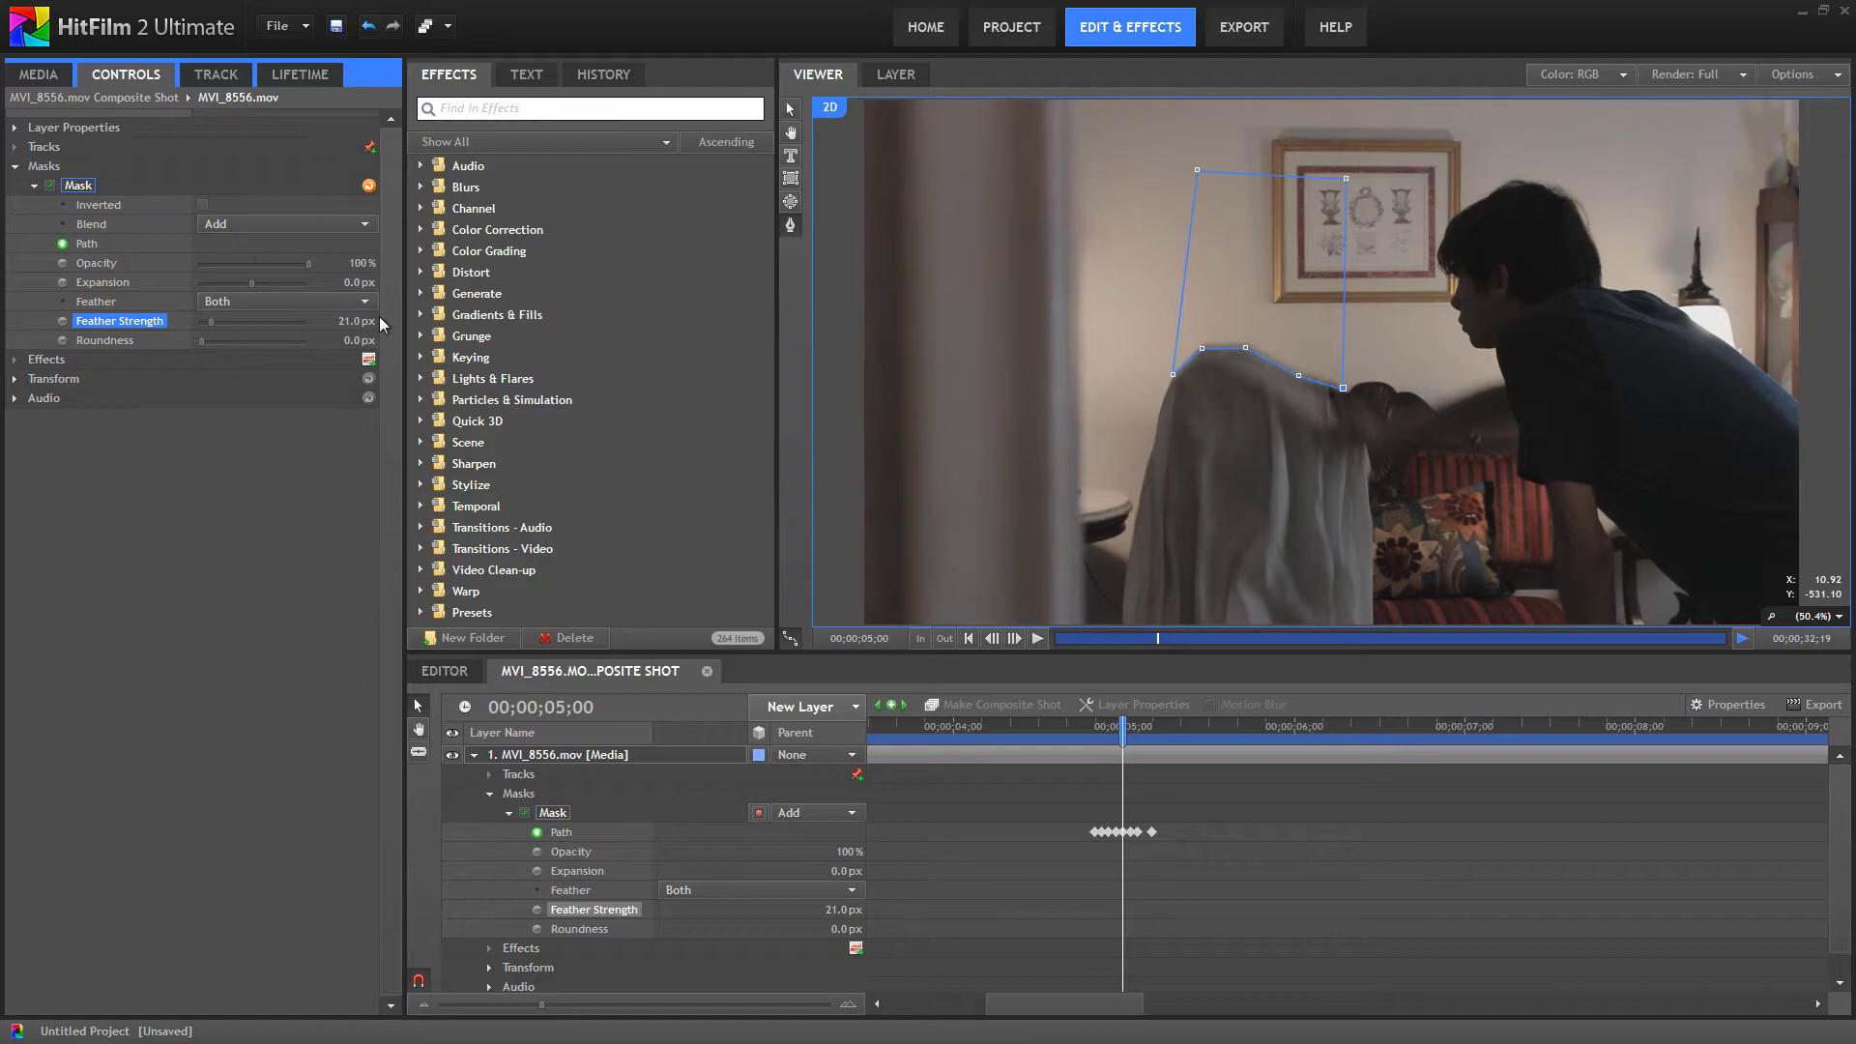
pyautogui.click(359, 319)
pyautogui.write('20')
pyautogui.press('Return')
# - Set the mask Roundness to 27 px and nudge its right point outward
pyautogui.moveTo(1095, 727)
pyautogui.mouseDown()
pyautogui.moveTo(1143, 726)
pyautogui.moveTo(1109, 727)
pyautogui.moveTo(1125, 728)
pyautogui.mouseUp()
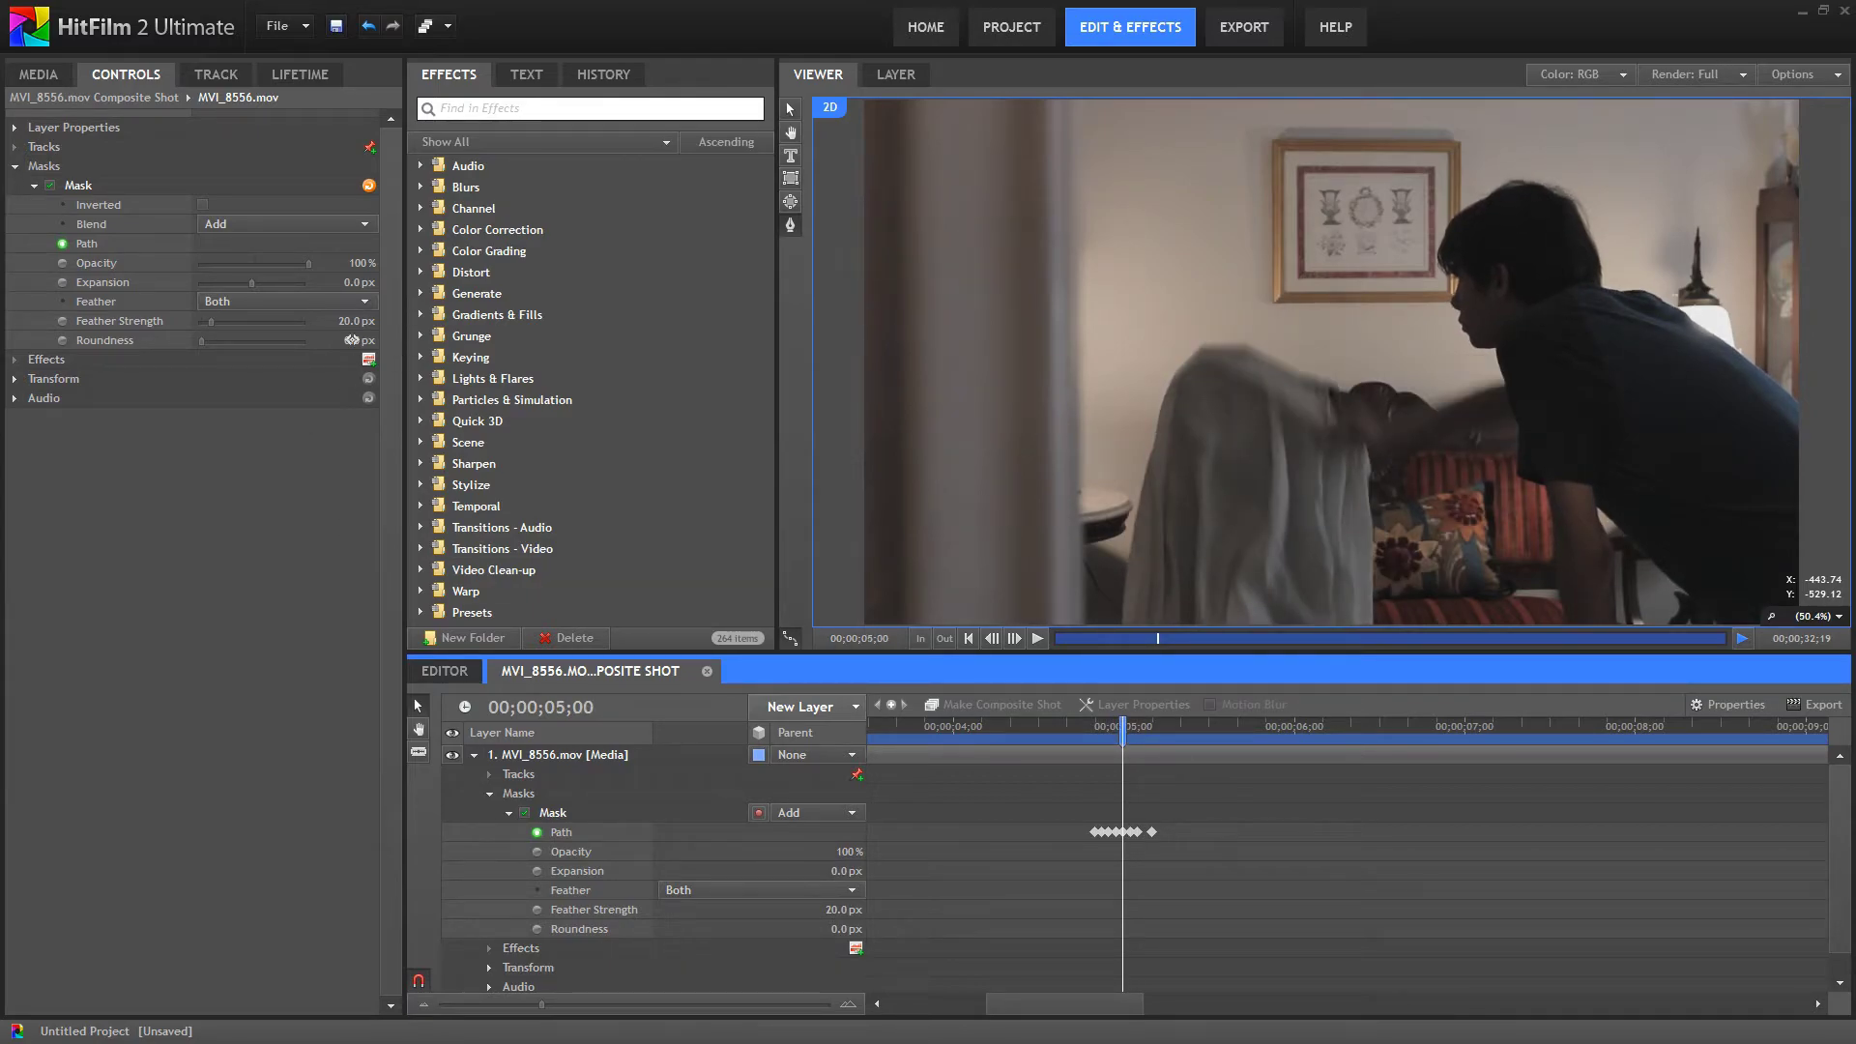
pyautogui.click(352, 340)
pyautogui.write('27')
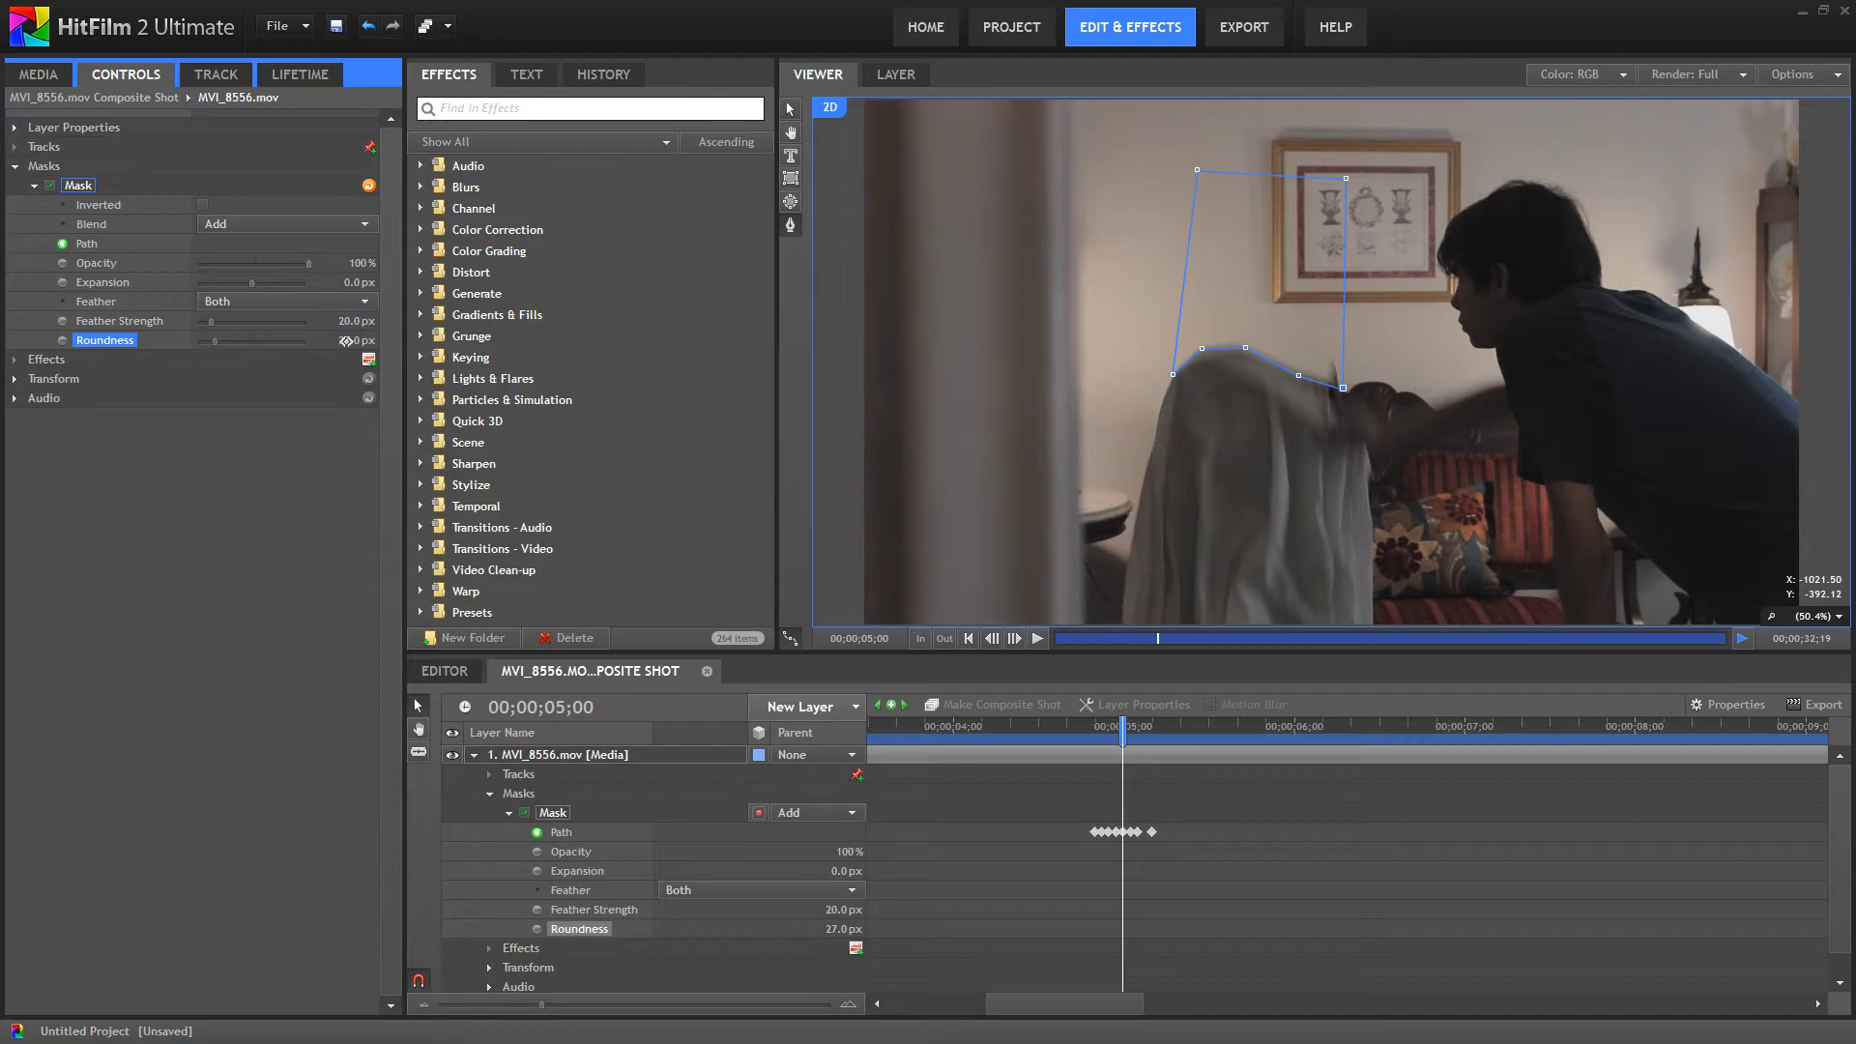
pyautogui.press('Return')
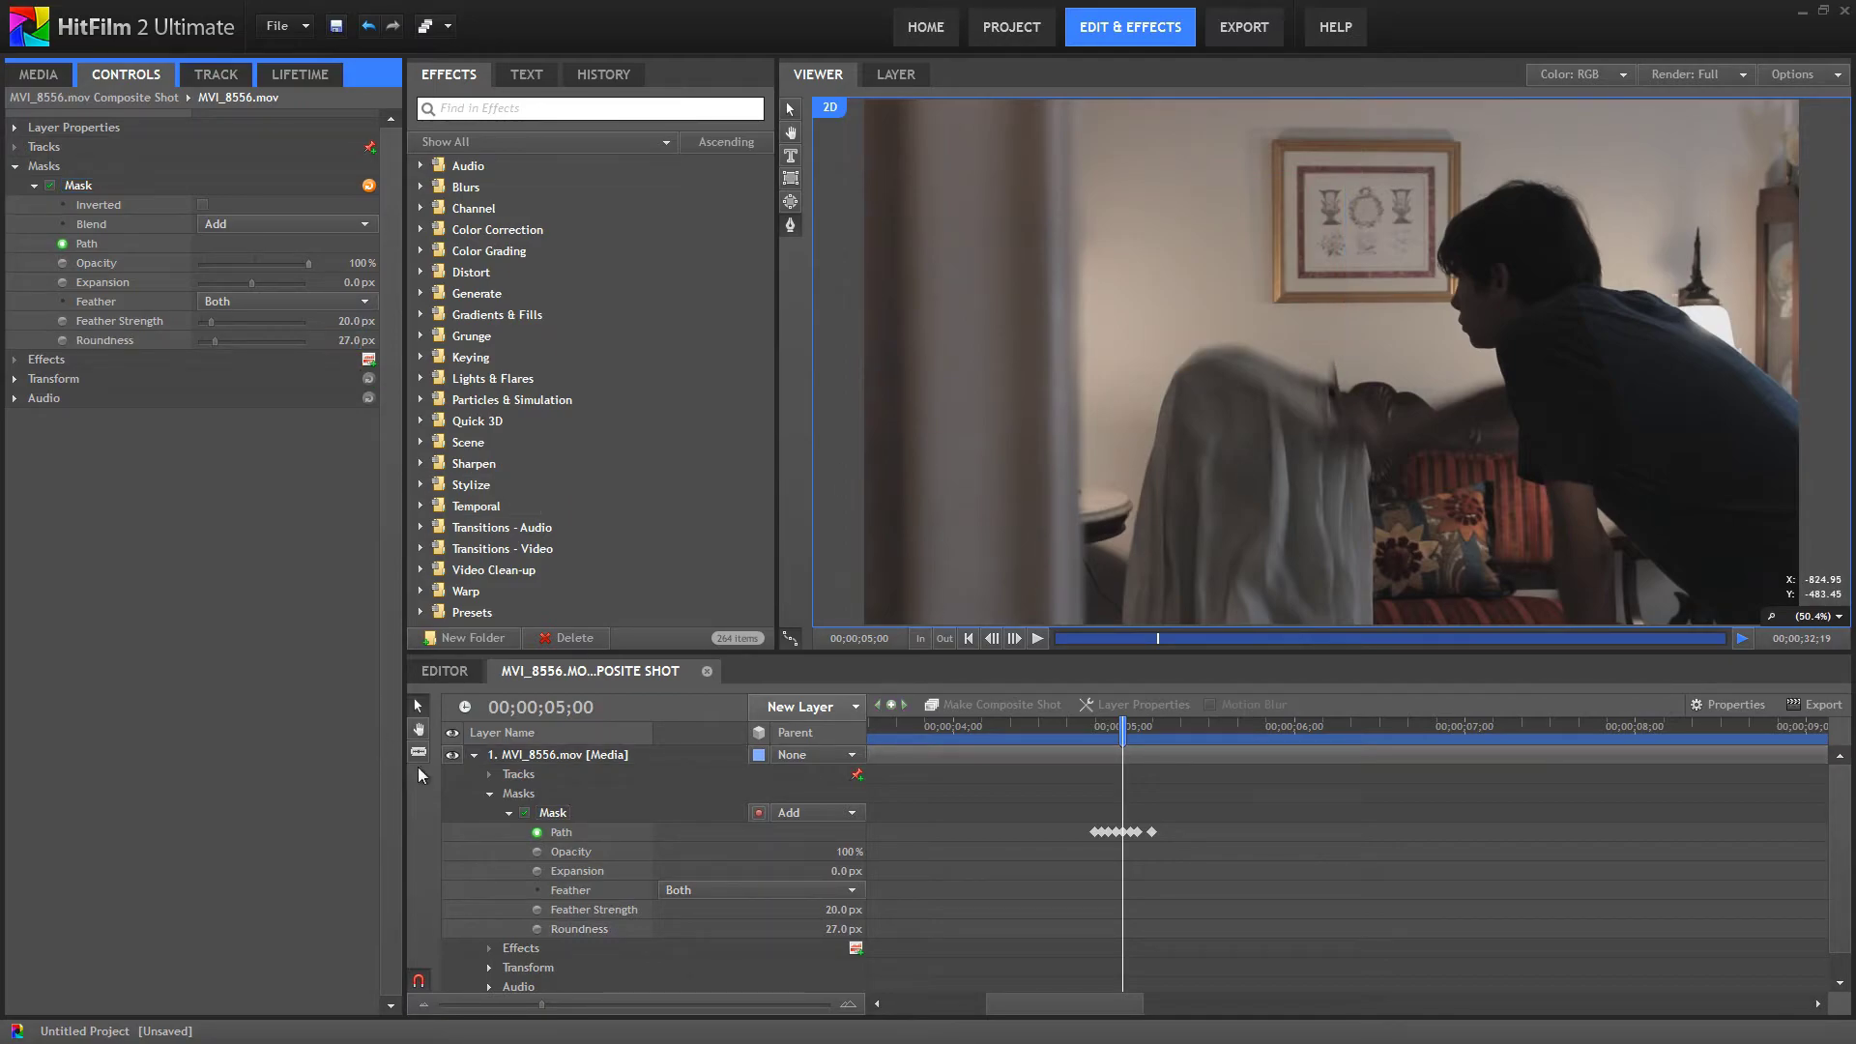
pyautogui.click(561, 812)
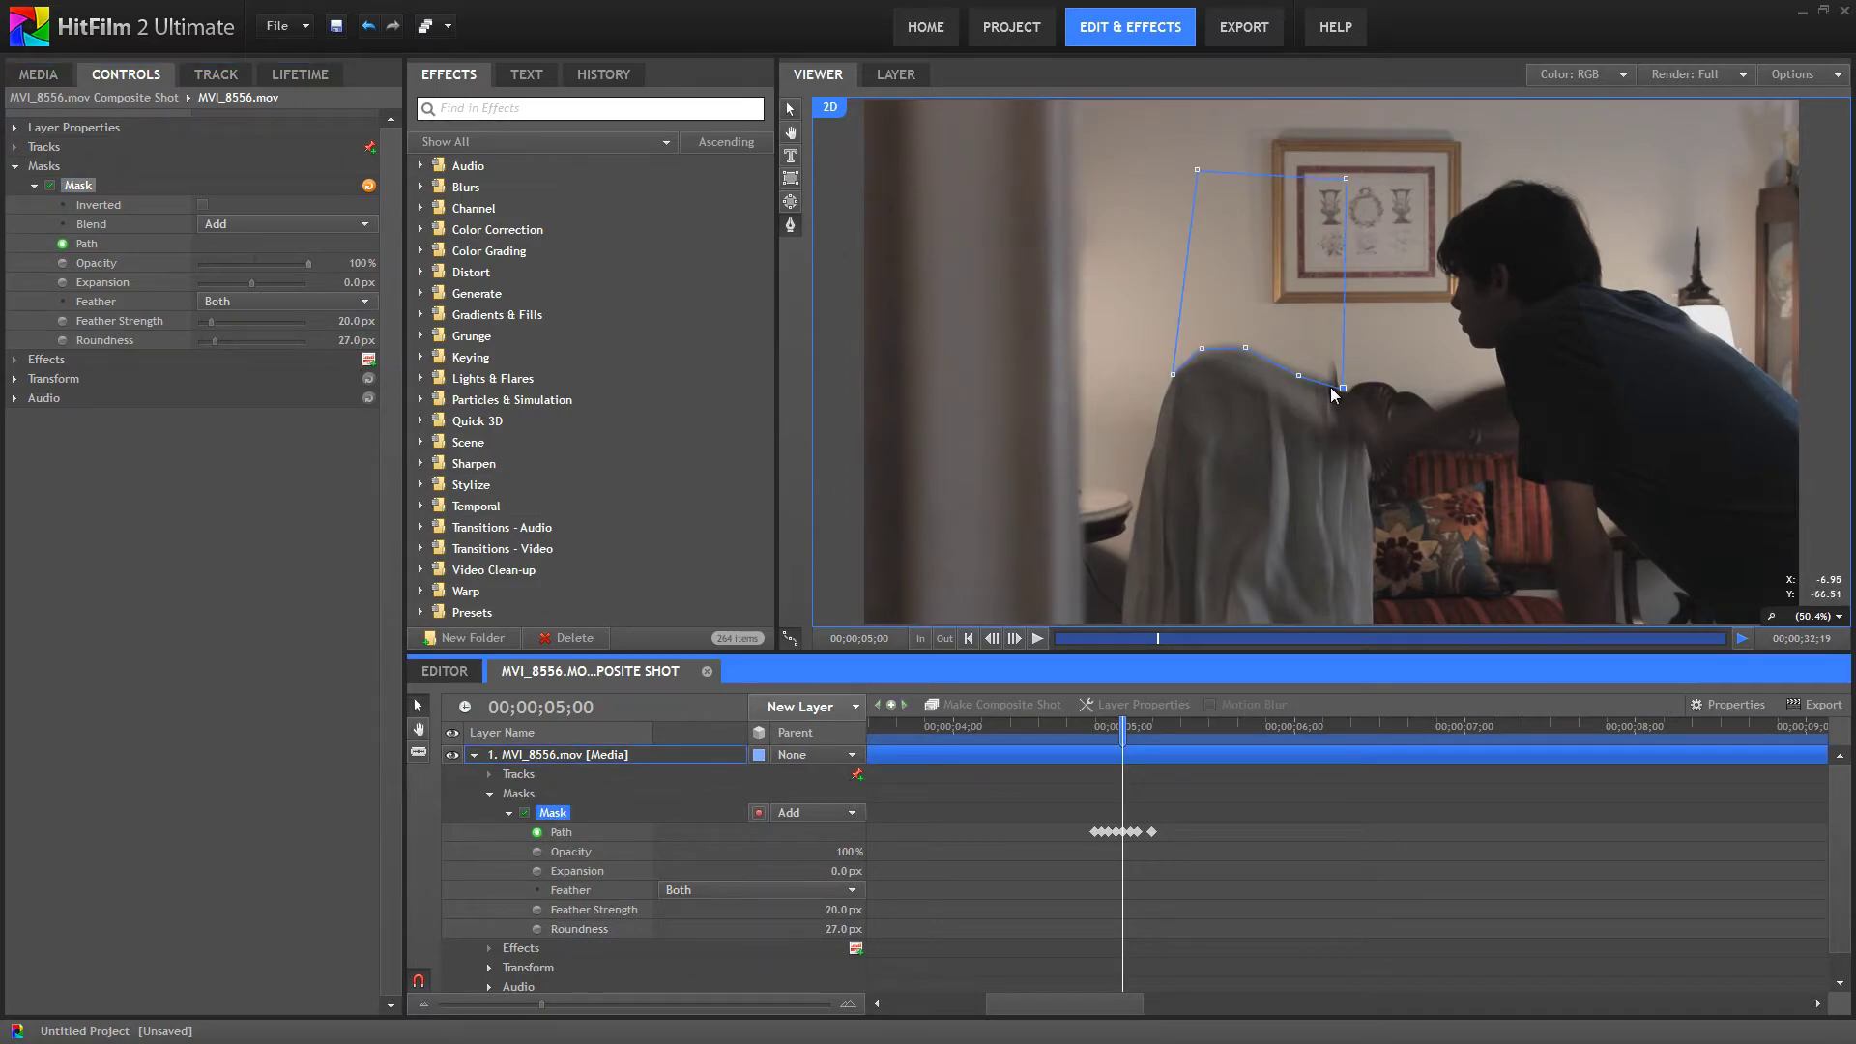
pyautogui.moveTo(1343, 389); pyautogui.dragTo(1350, 411)
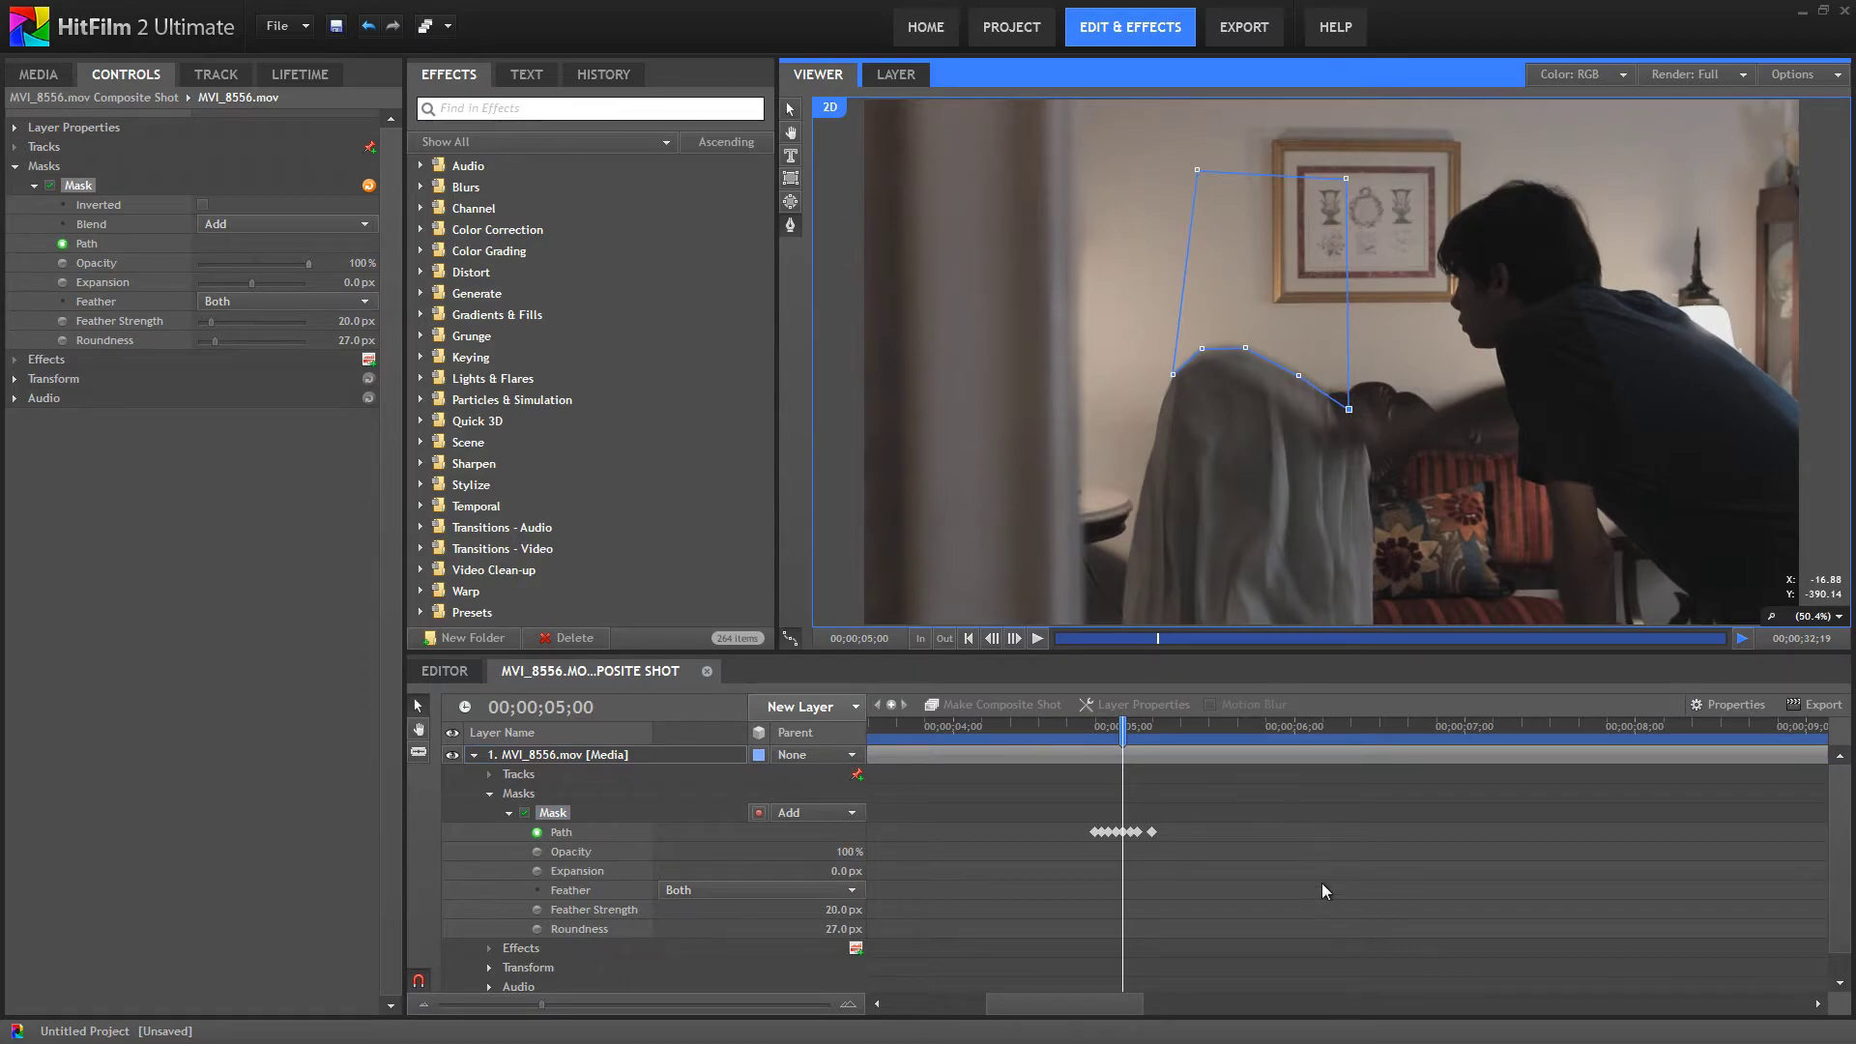
pyautogui.click(1005, 698)
pyautogui.click(1016, 638)
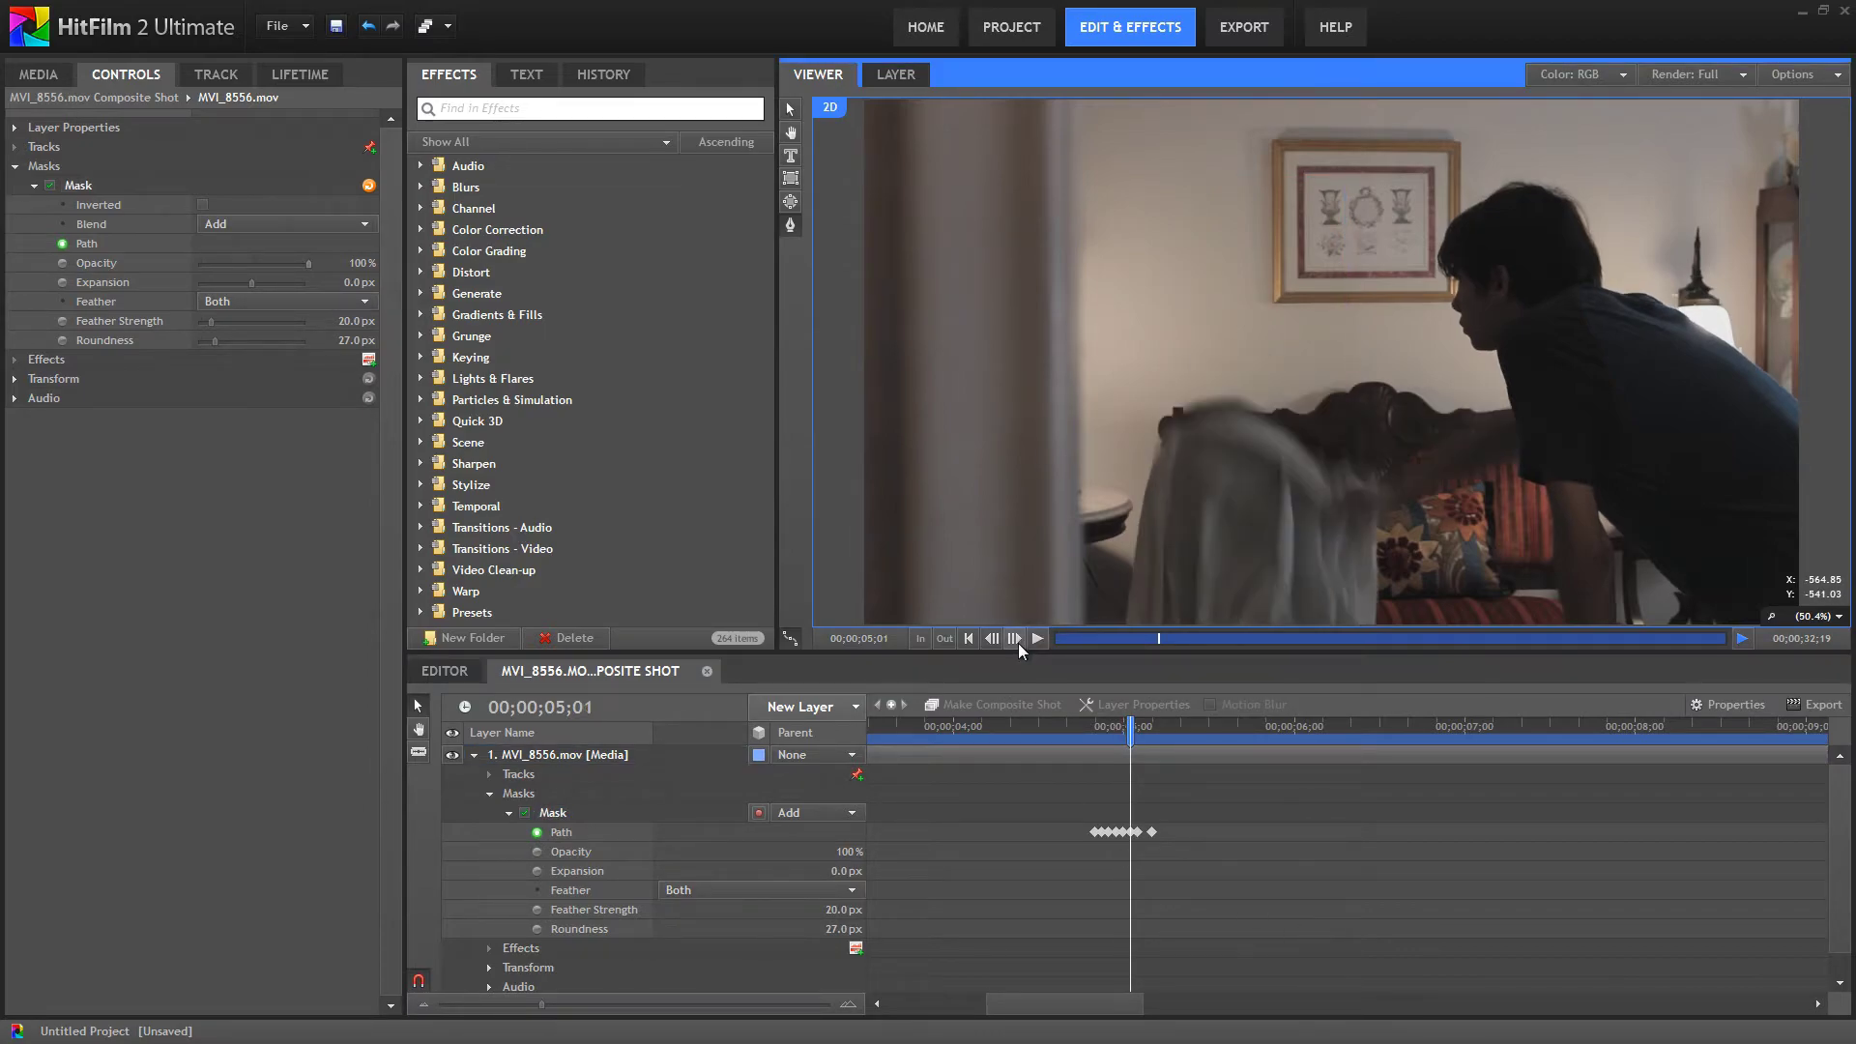
pyautogui.click(1016, 638)
pyautogui.click(1016, 638)
pyautogui.moveTo(1138, 741); pyautogui.dragTo(1044, 741)
pyautogui.click(1742, 640)
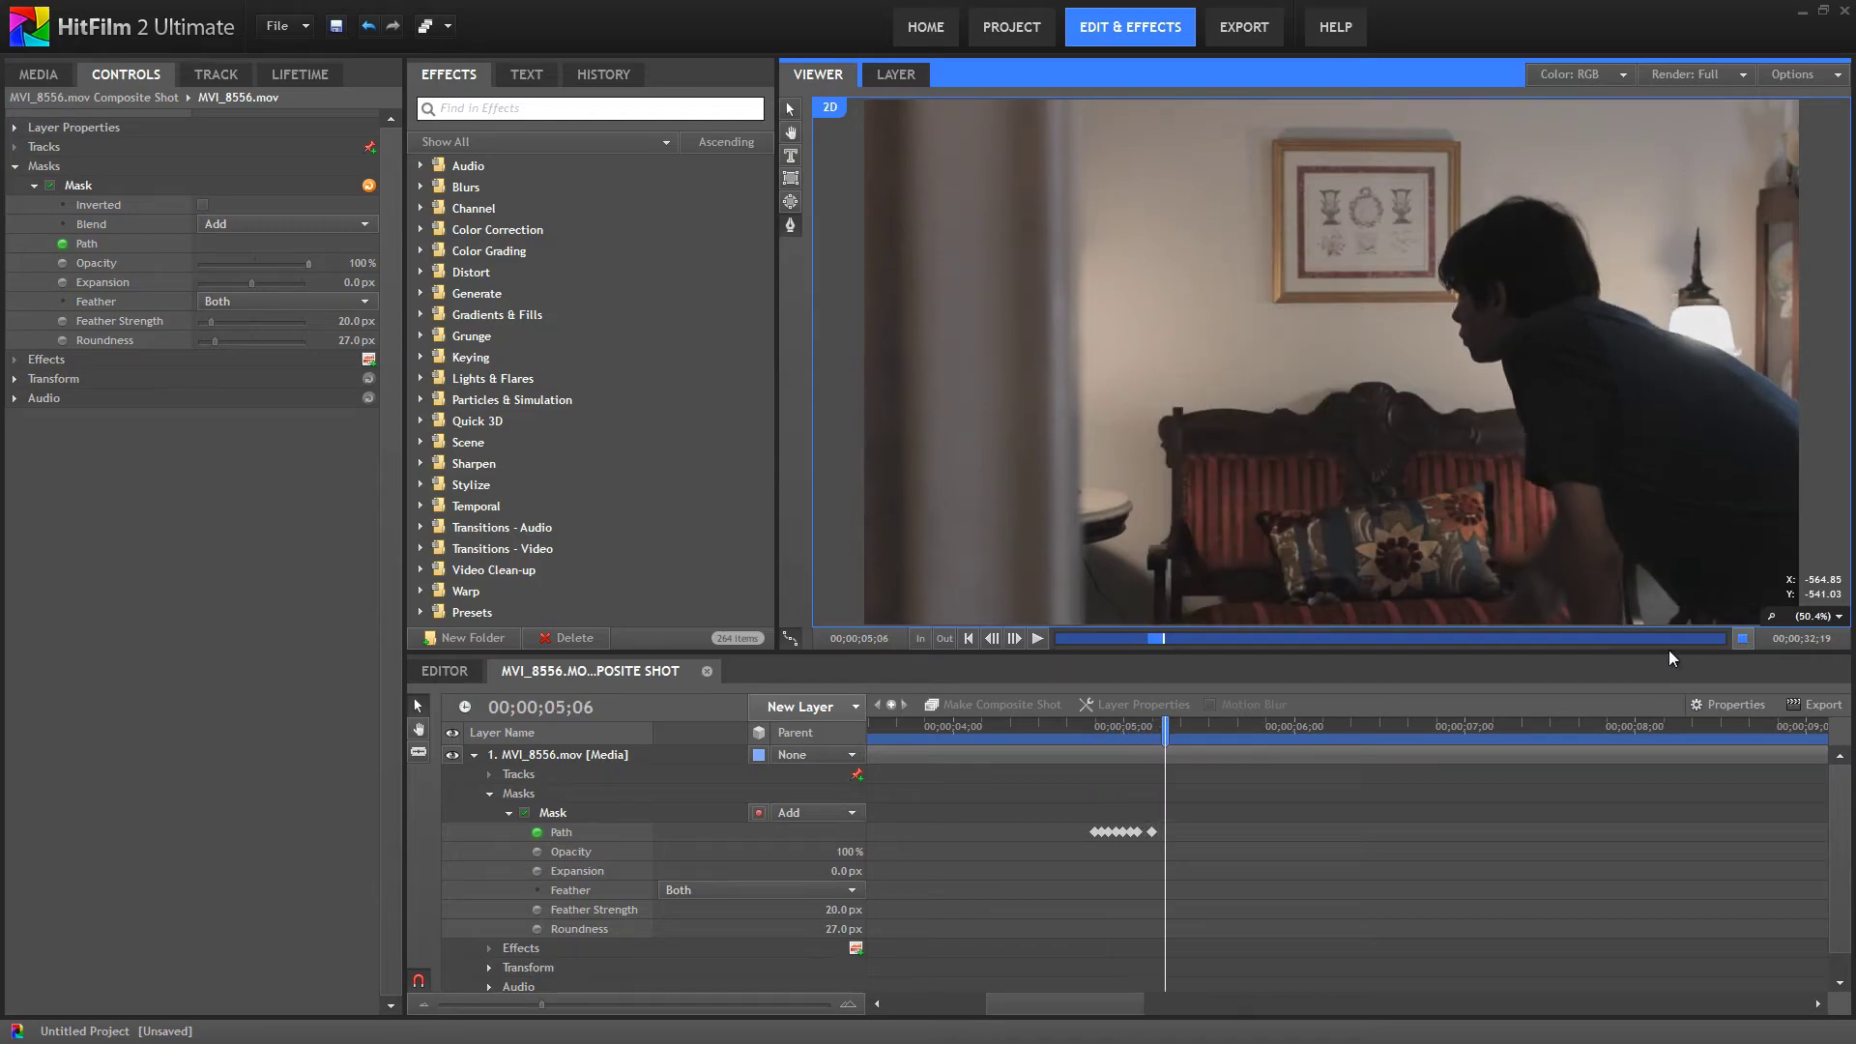
pyautogui.moveTo(1126, 740); pyautogui.dragTo(1041, 705)
pyautogui.click(1035, 638)
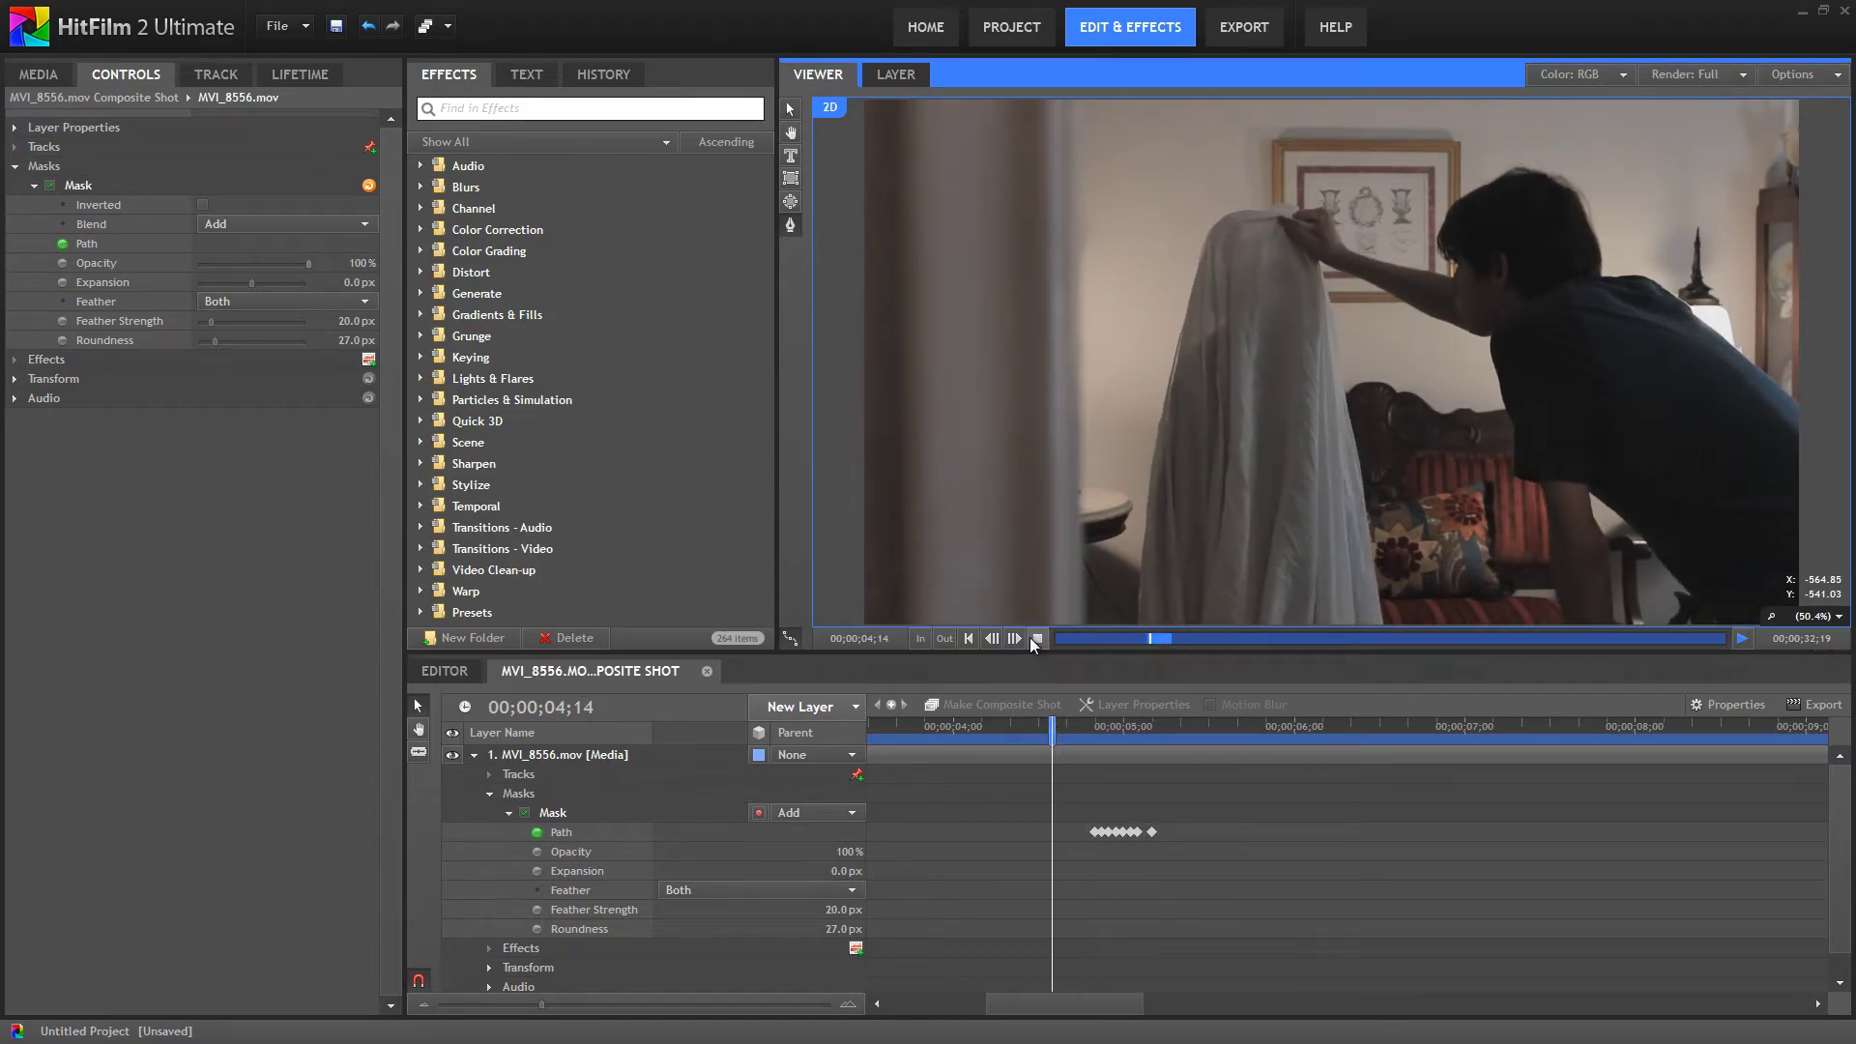
pyautogui.click(1053, 737)
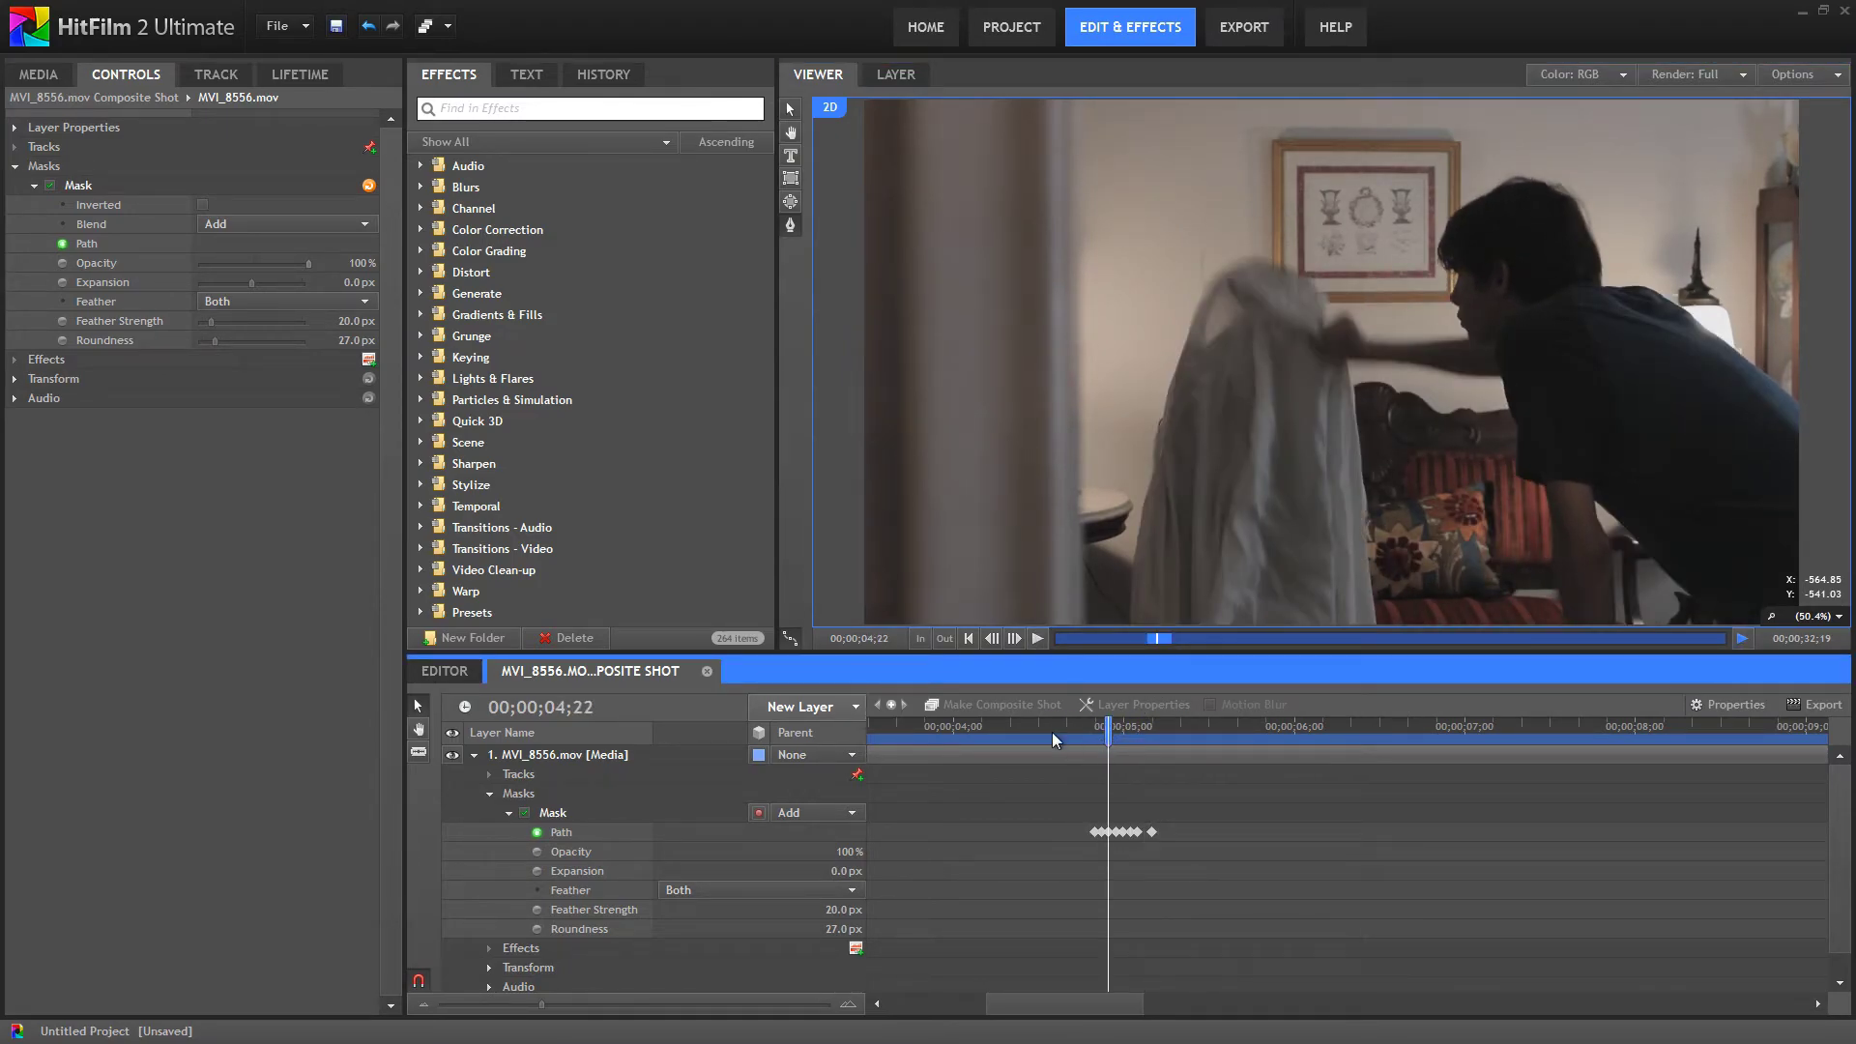
pyautogui.click(640, 816)
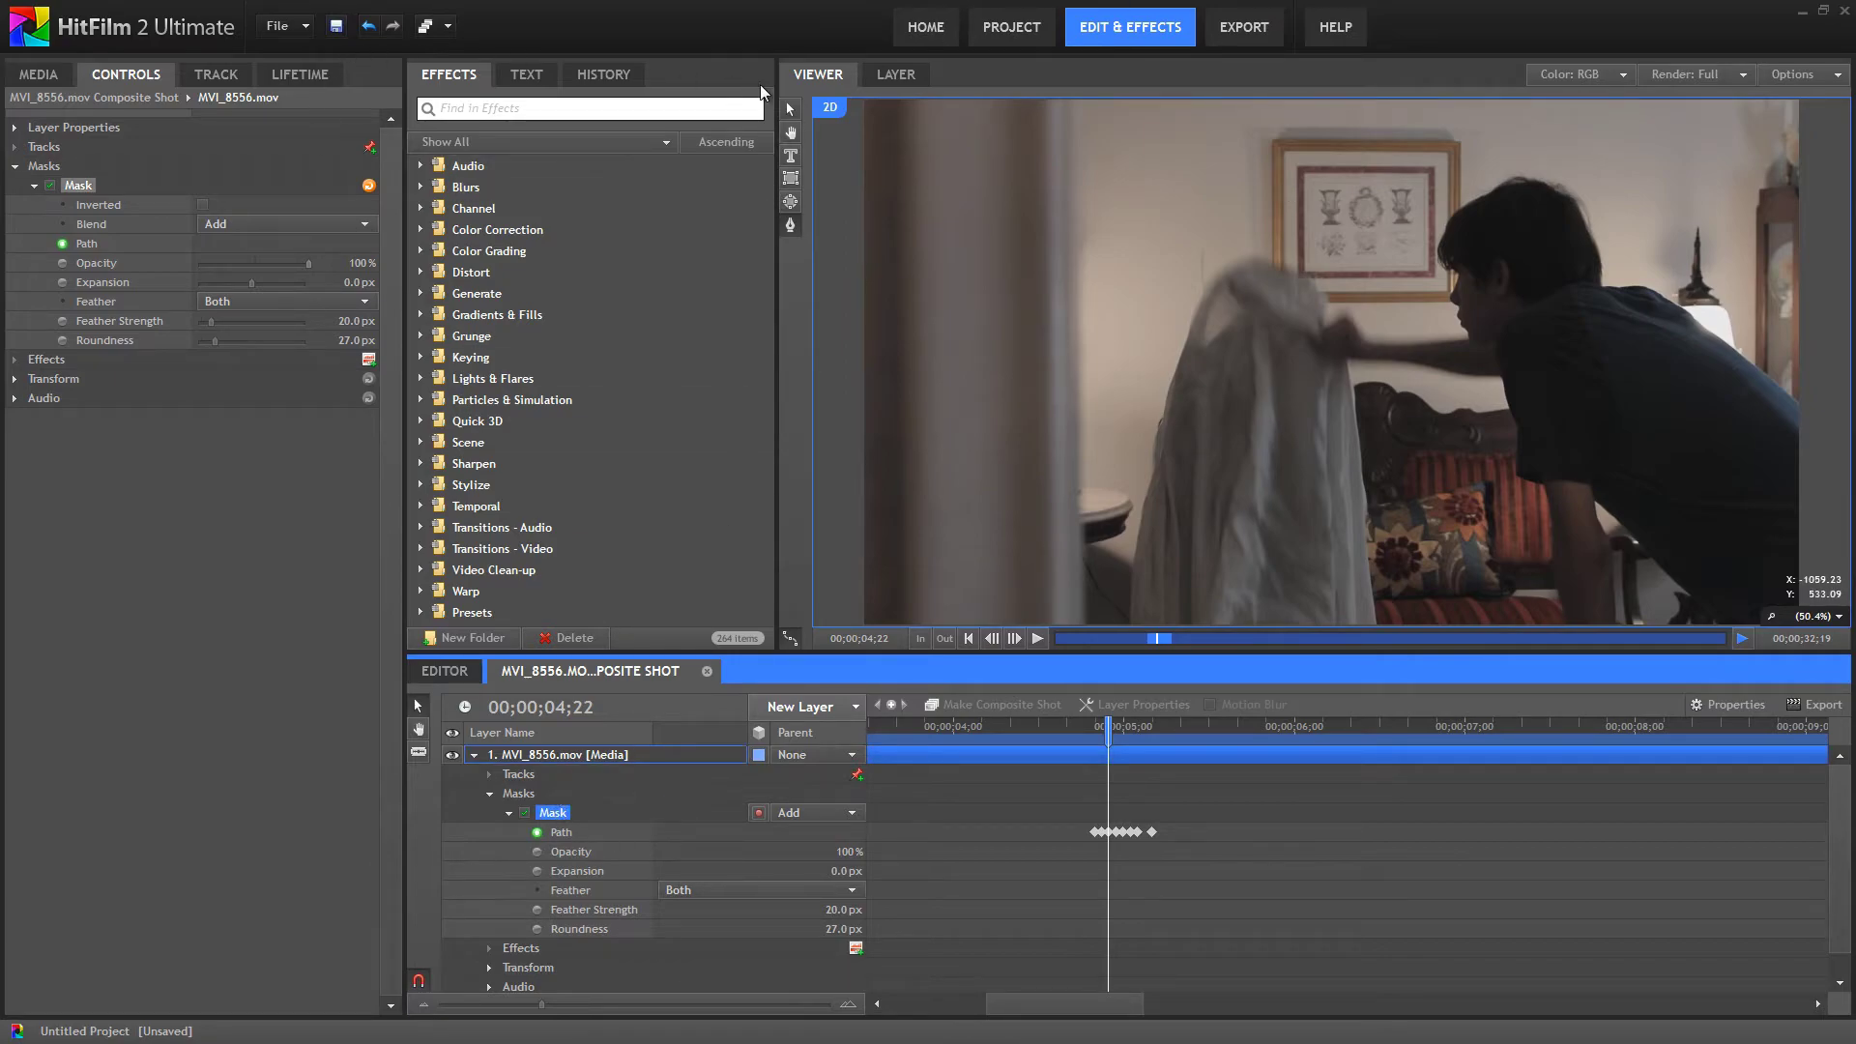
pyautogui.doubleClick(530, 814)
pyautogui.click(1182, 315)
pyautogui.press('Left')
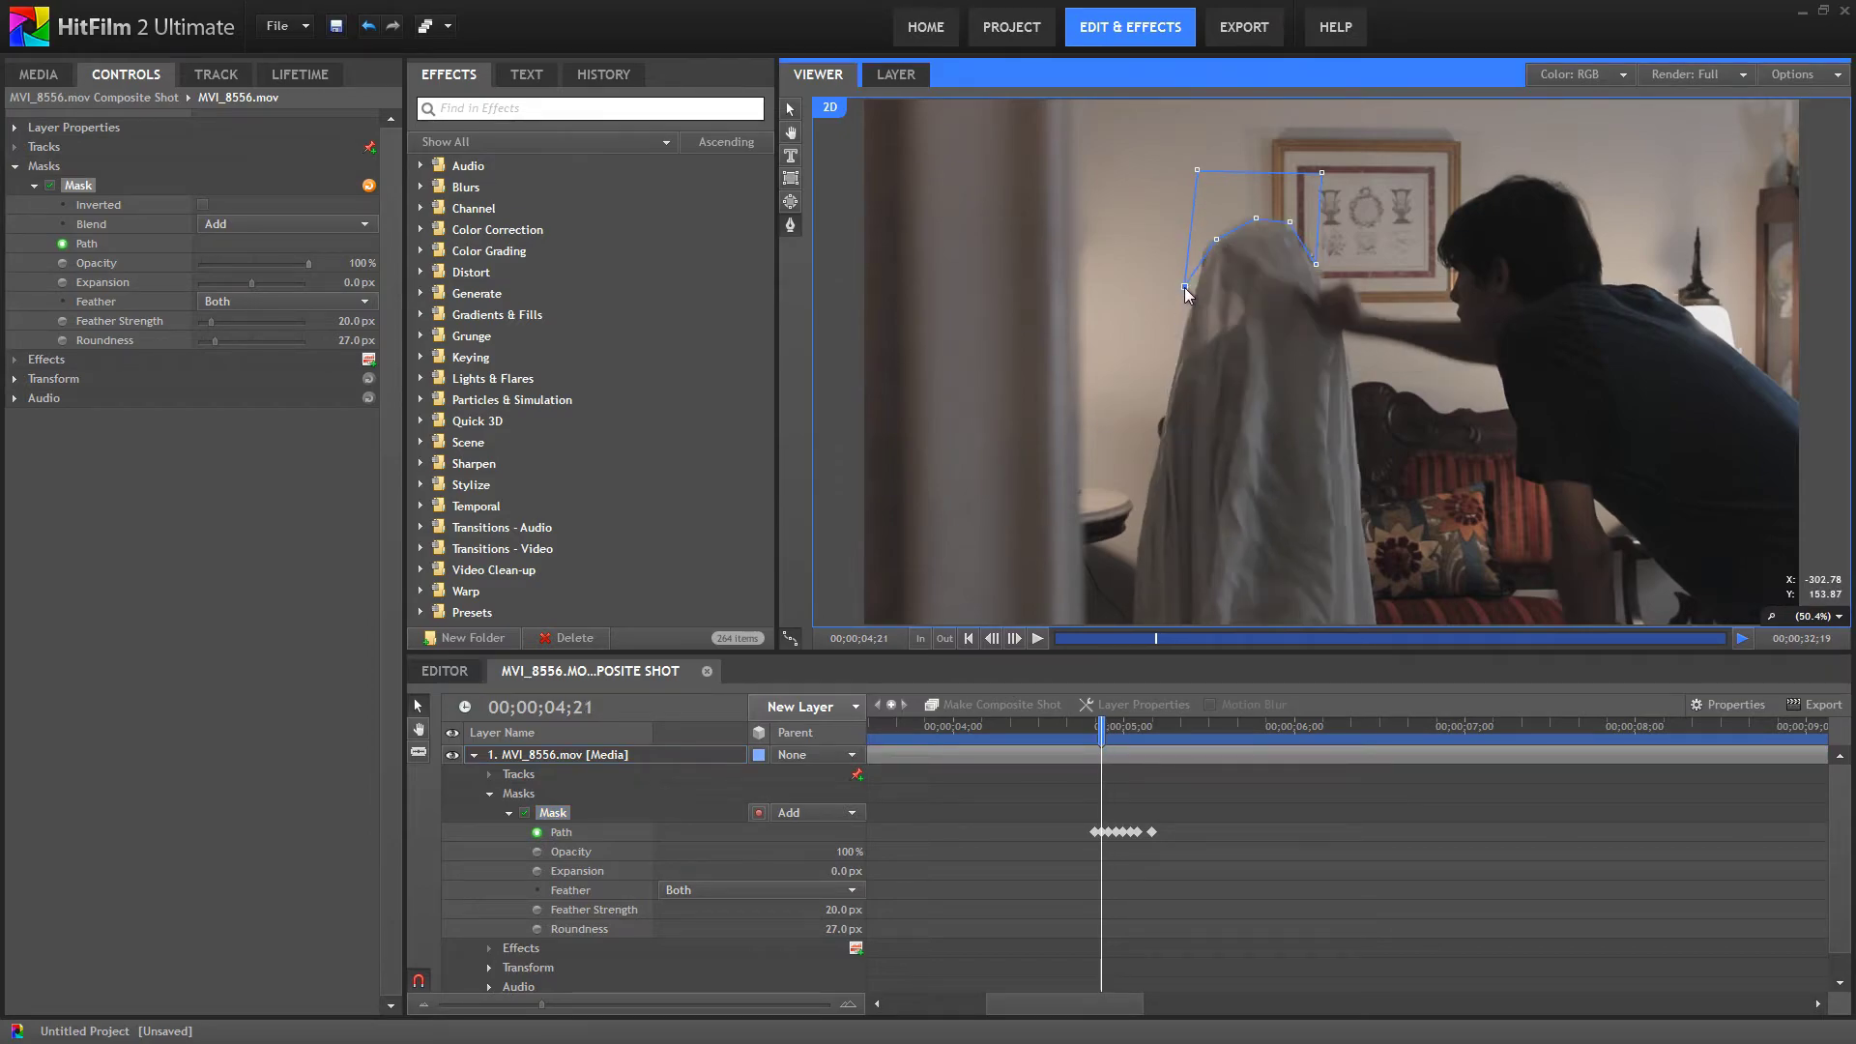
pyautogui.click(991, 638)
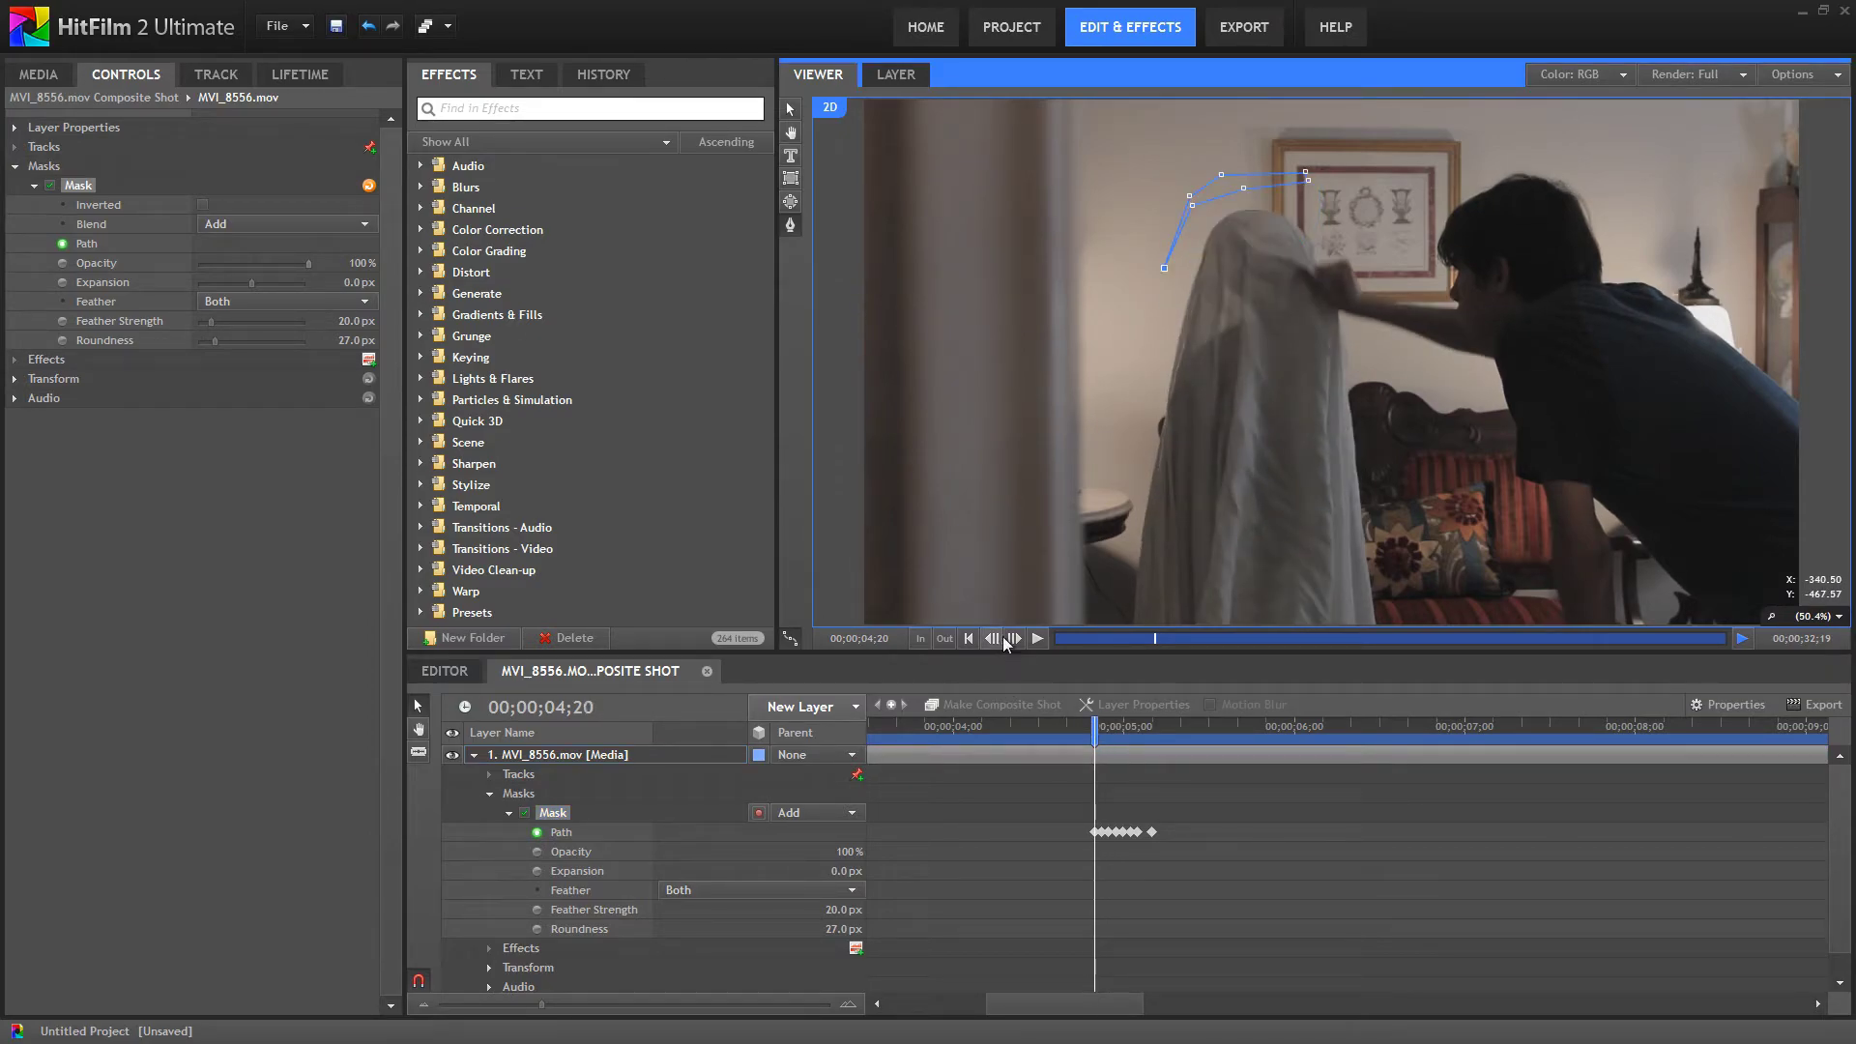
pyautogui.click(1017, 638)
pyautogui.click(1017, 638)
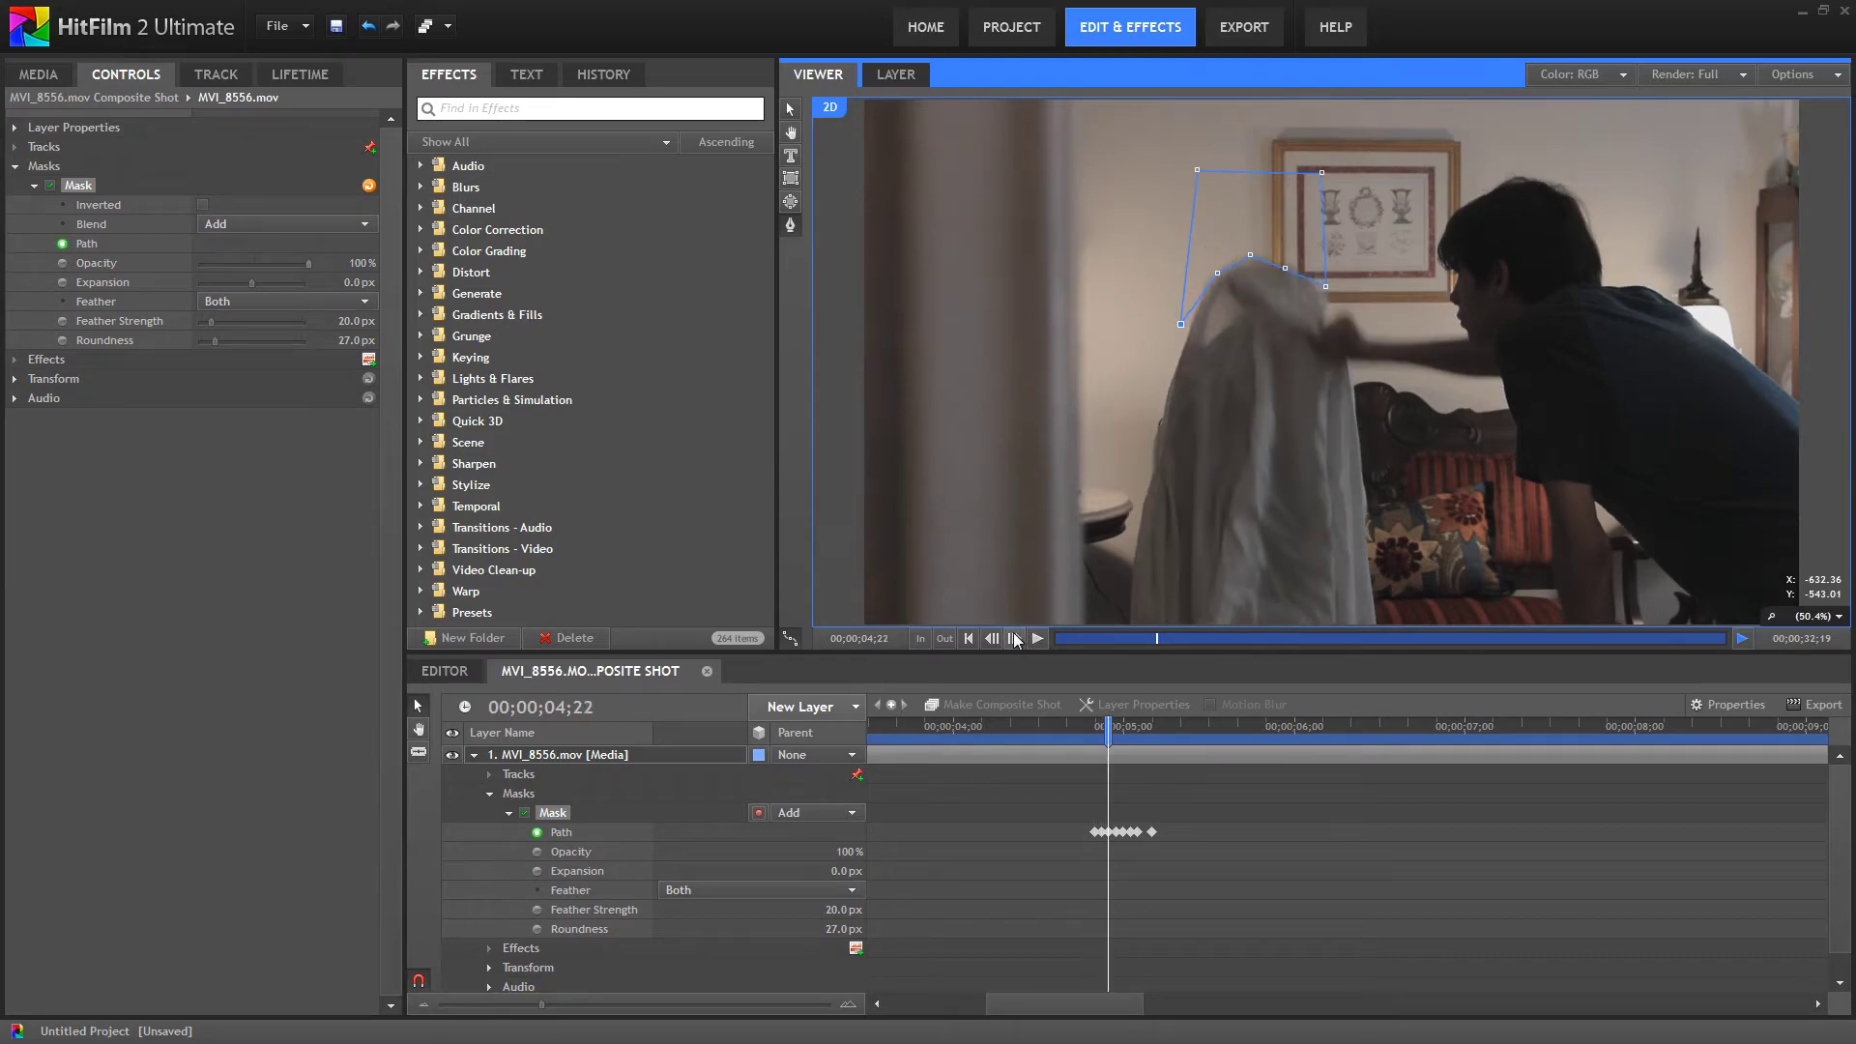
pyautogui.click(1017, 639)
pyautogui.click(1017, 638)
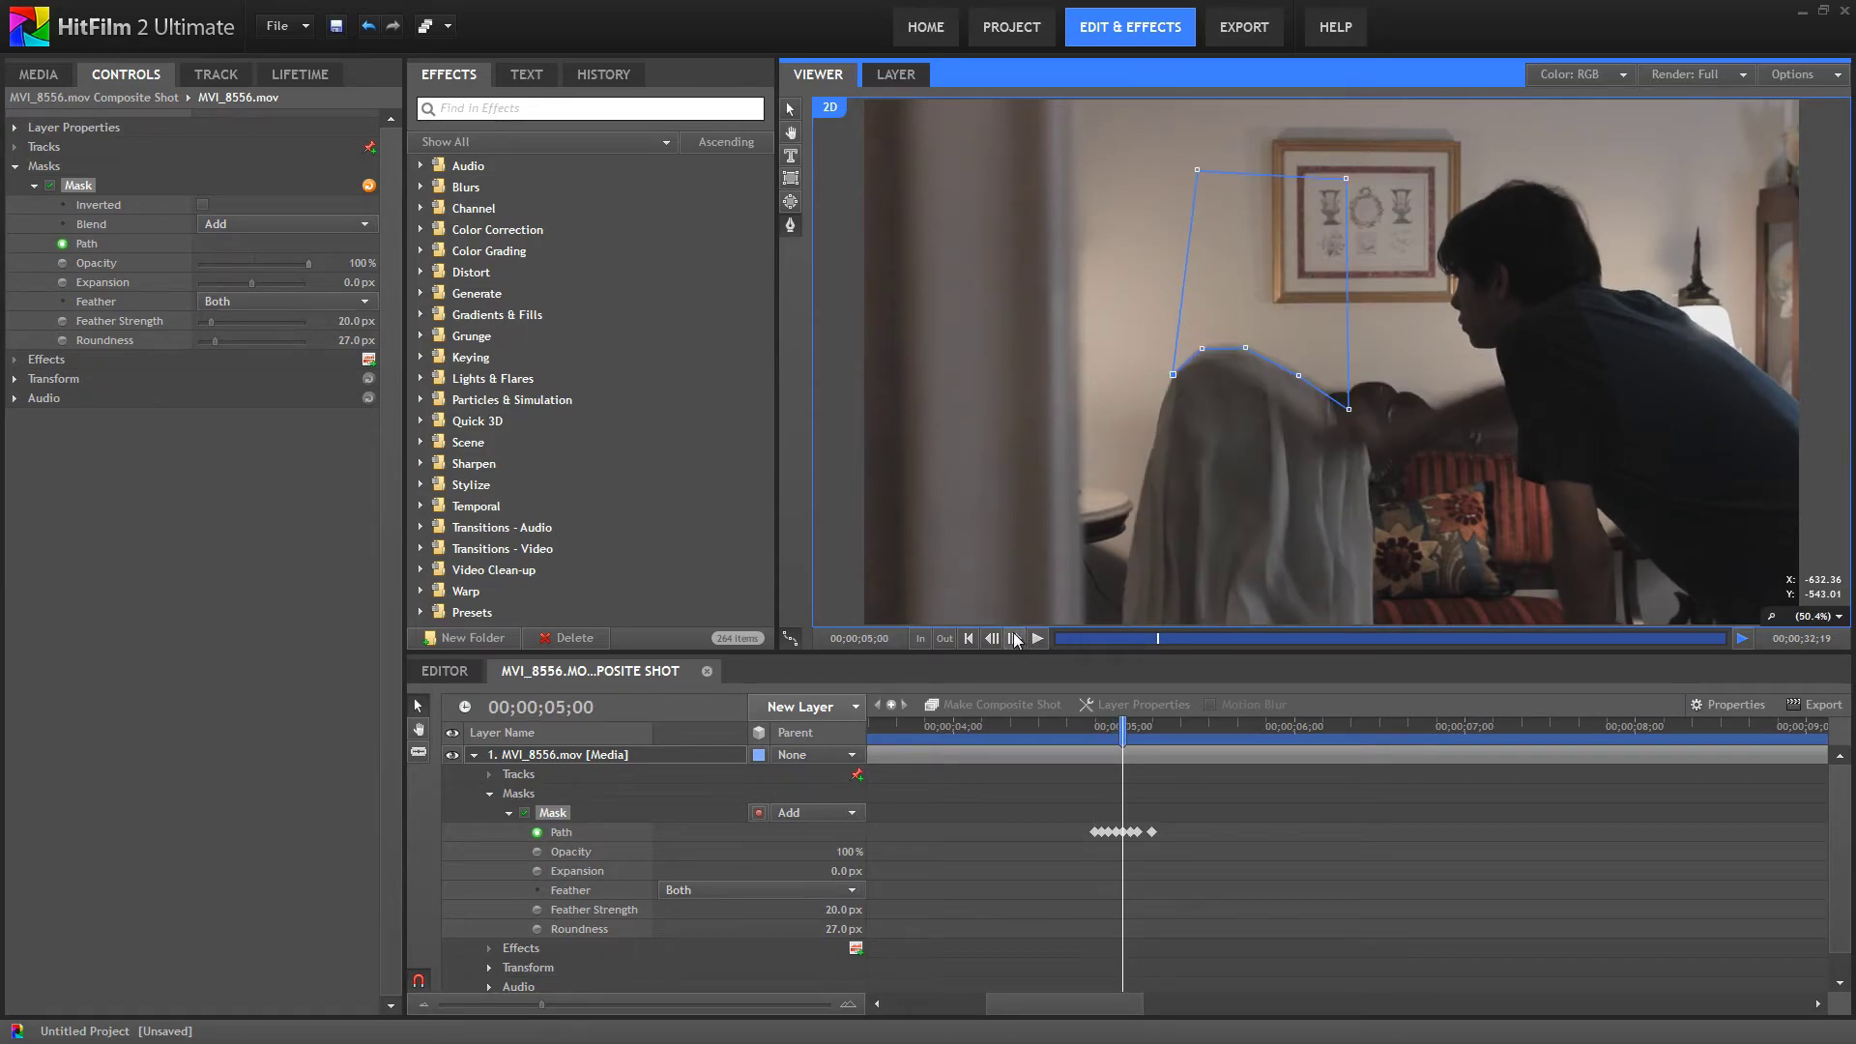
pyautogui.click(1017, 638)
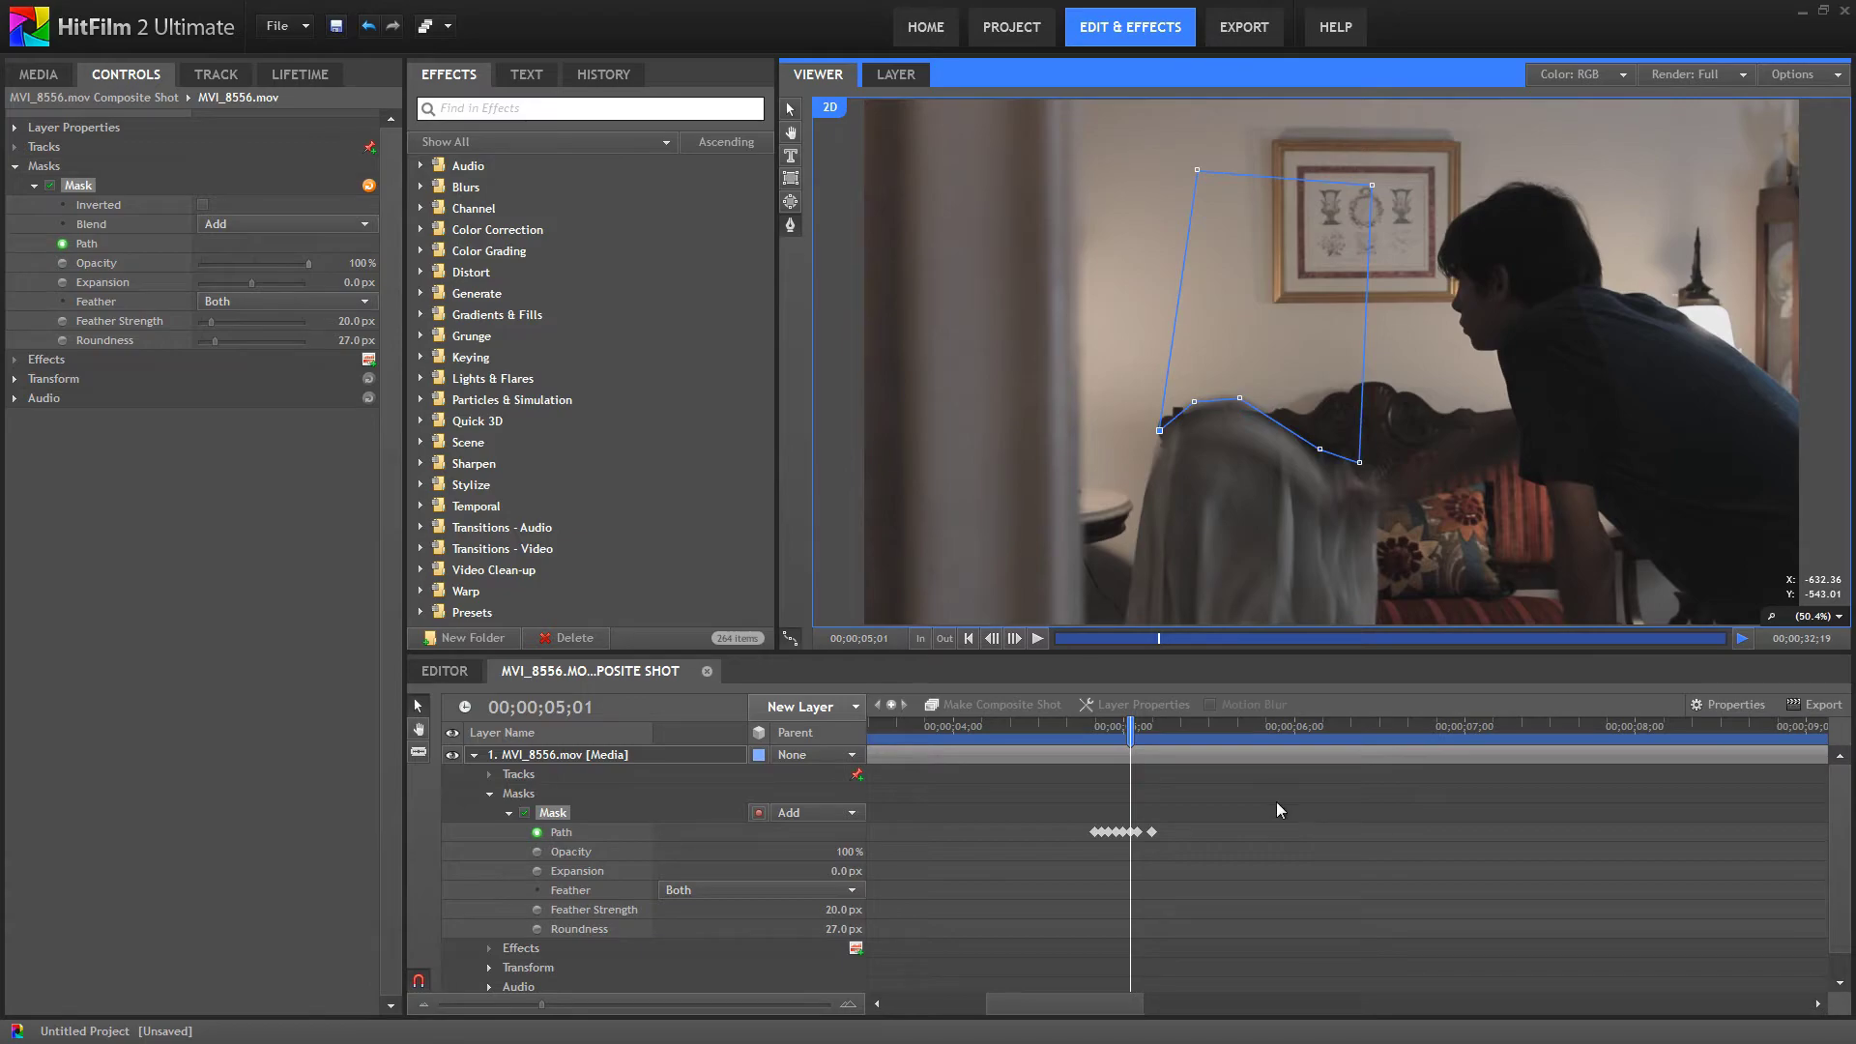
pyautogui.click(1277, 806)
pyautogui.click(1015, 638)
pyautogui.click(1015, 638)
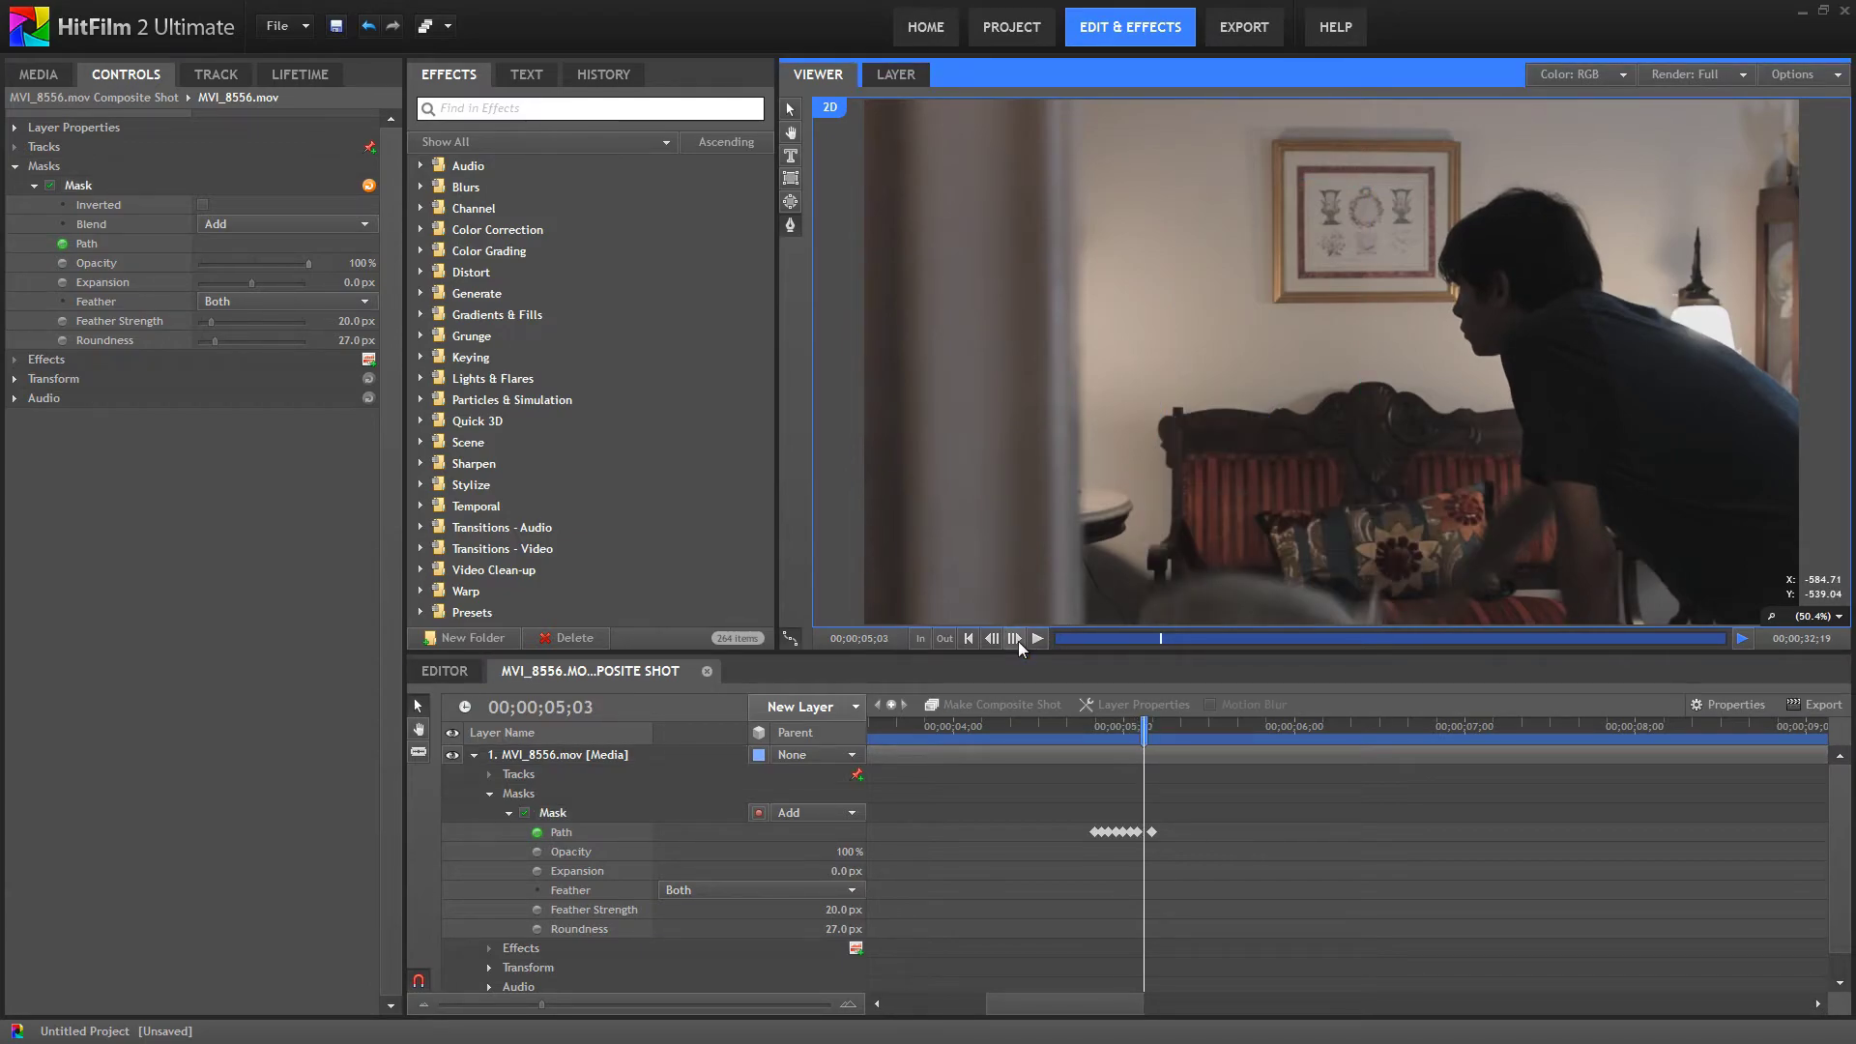
pyautogui.click(1015, 638)
pyautogui.click(993, 640)
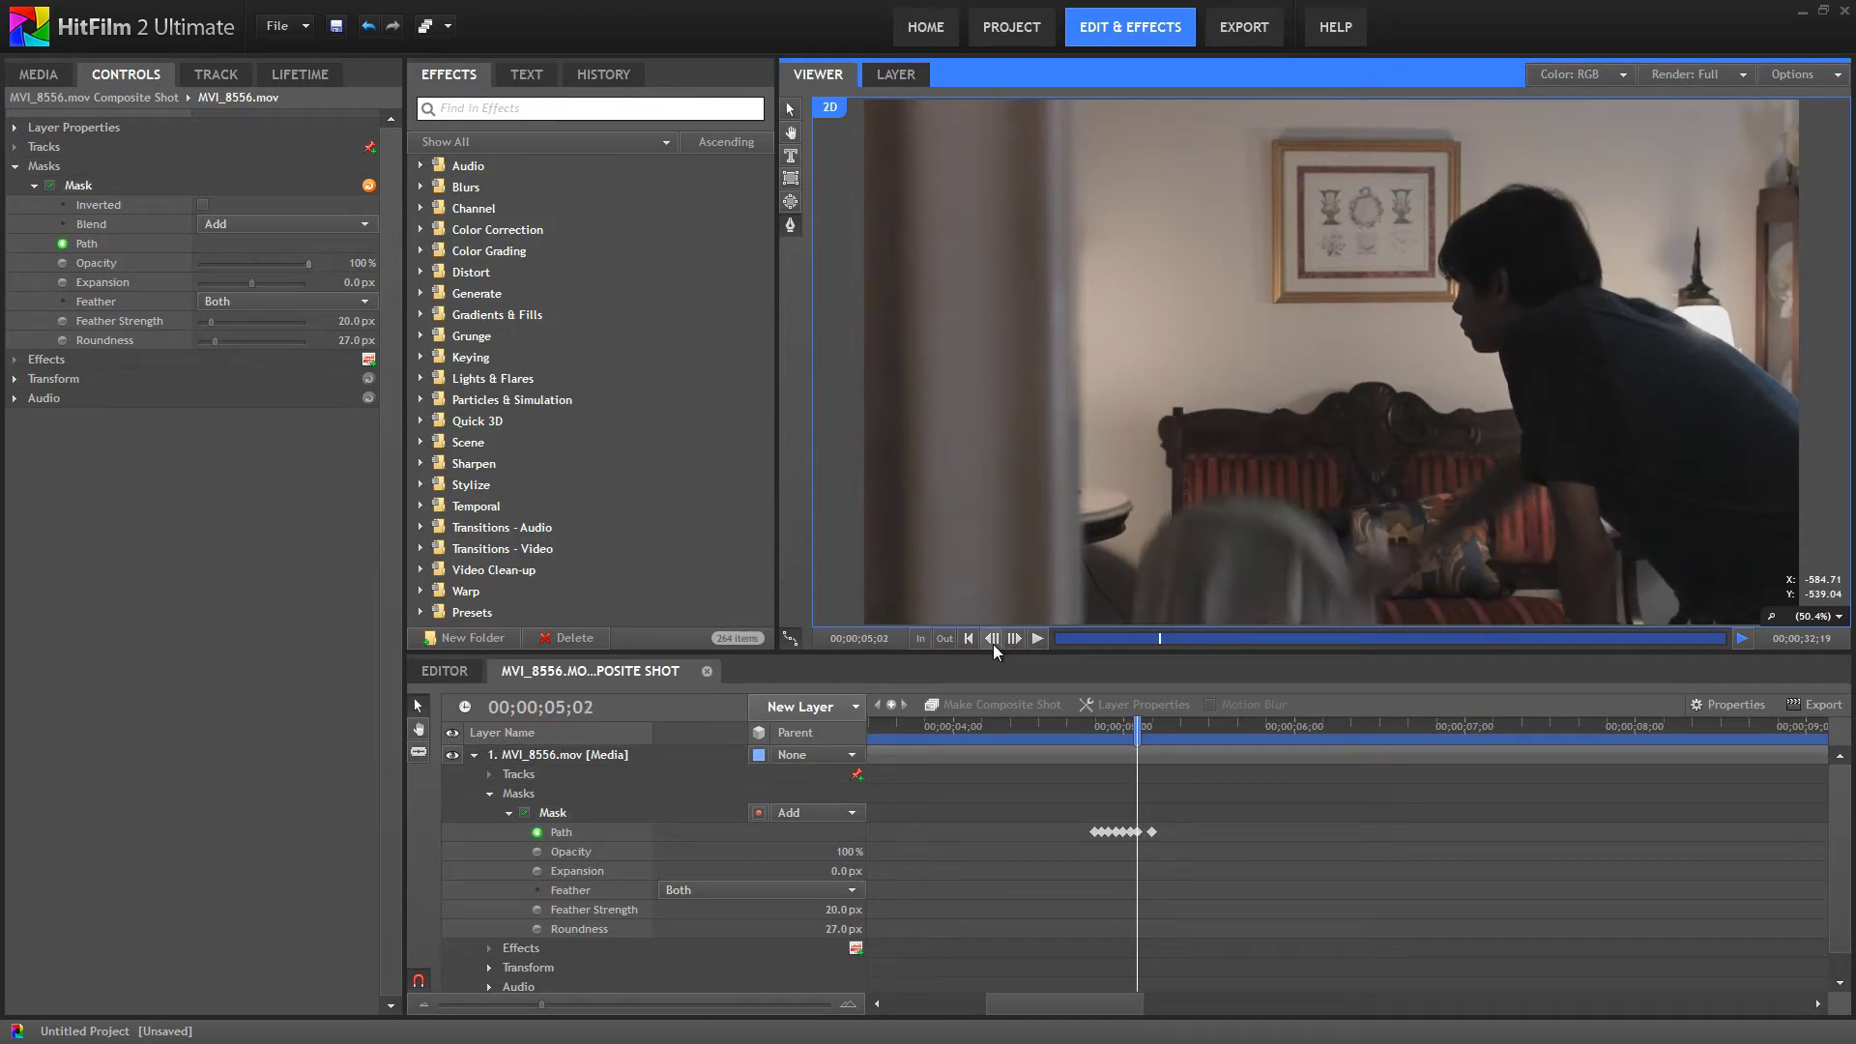
pyautogui.click(993, 640)
pyautogui.click(993, 640)
# - Play back the masked shot around 04;22, then collapse layer 1's property list
pyautogui.click(993, 640)
pyautogui.click(993, 640)
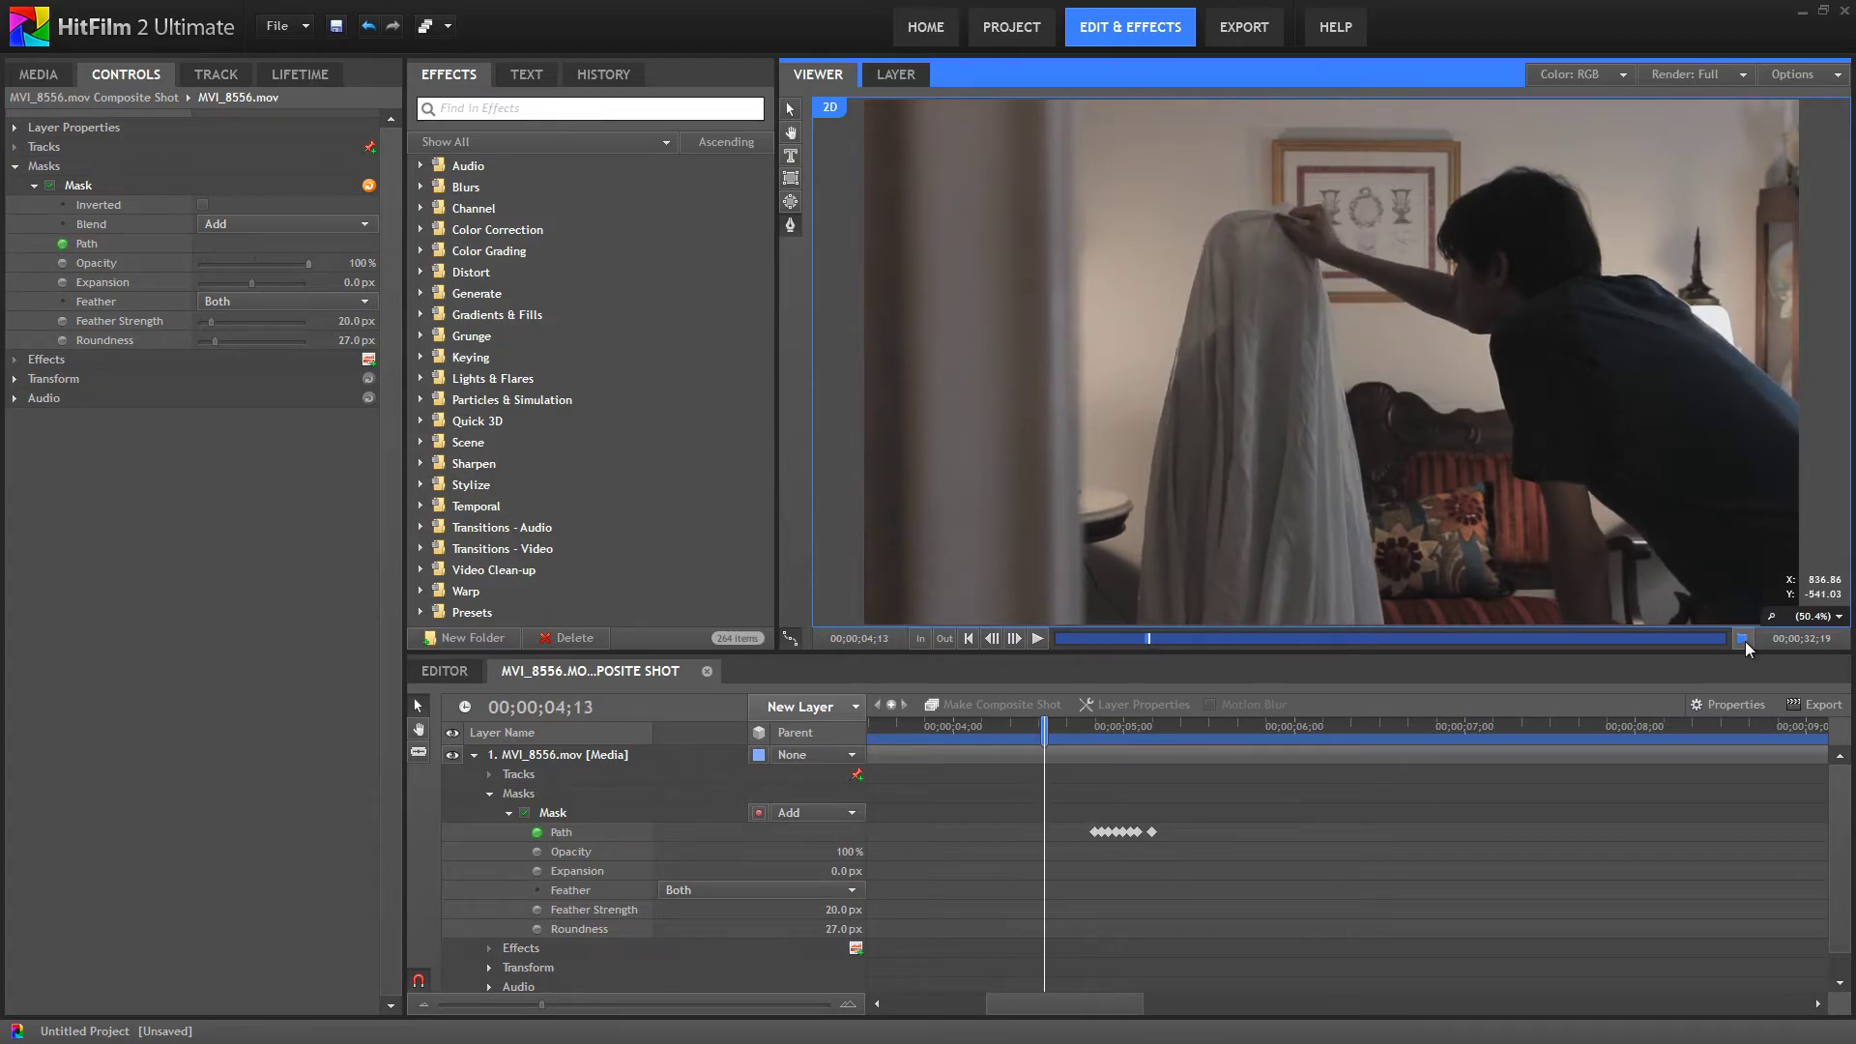
pyautogui.press('Right')
pyautogui.press('Right')
pyautogui.press('Right')
pyautogui.press('Right')
pyautogui.press('space')
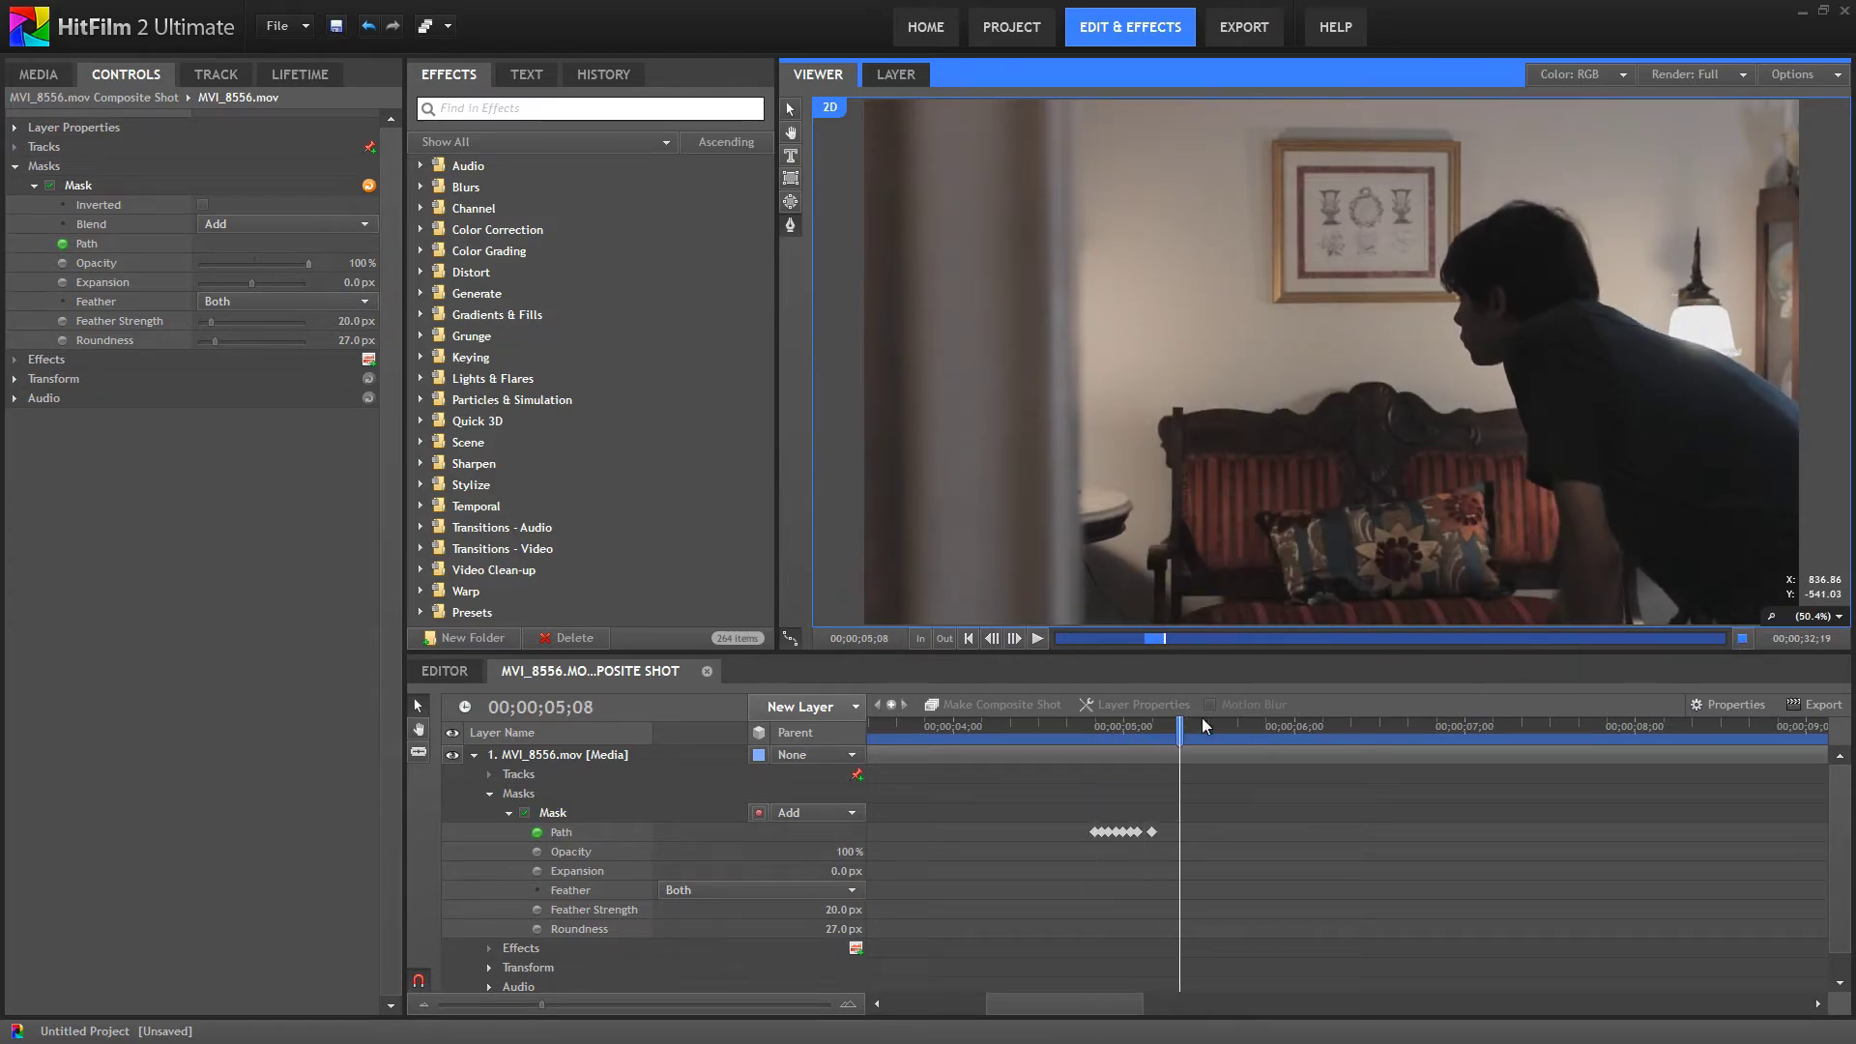
pyautogui.click(1101, 727)
pyautogui.click(1034, 641)
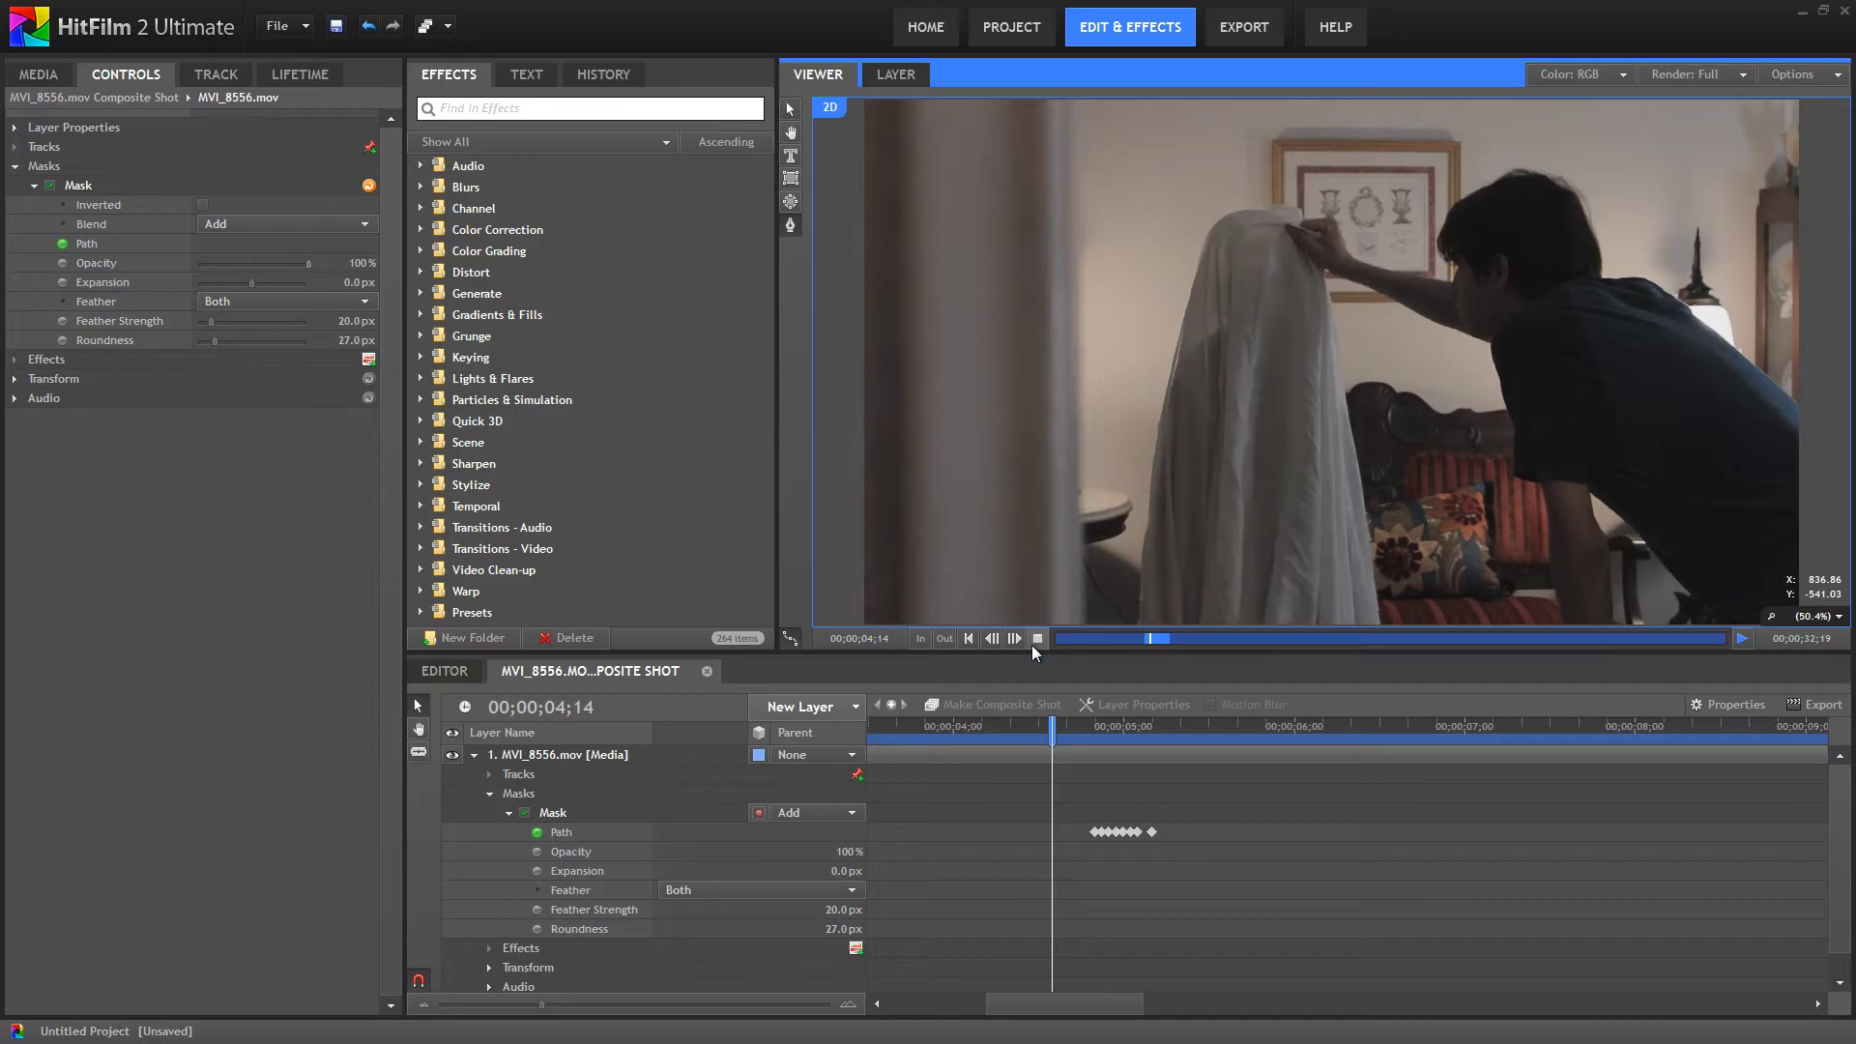
pyautogui.click(1095, 727)
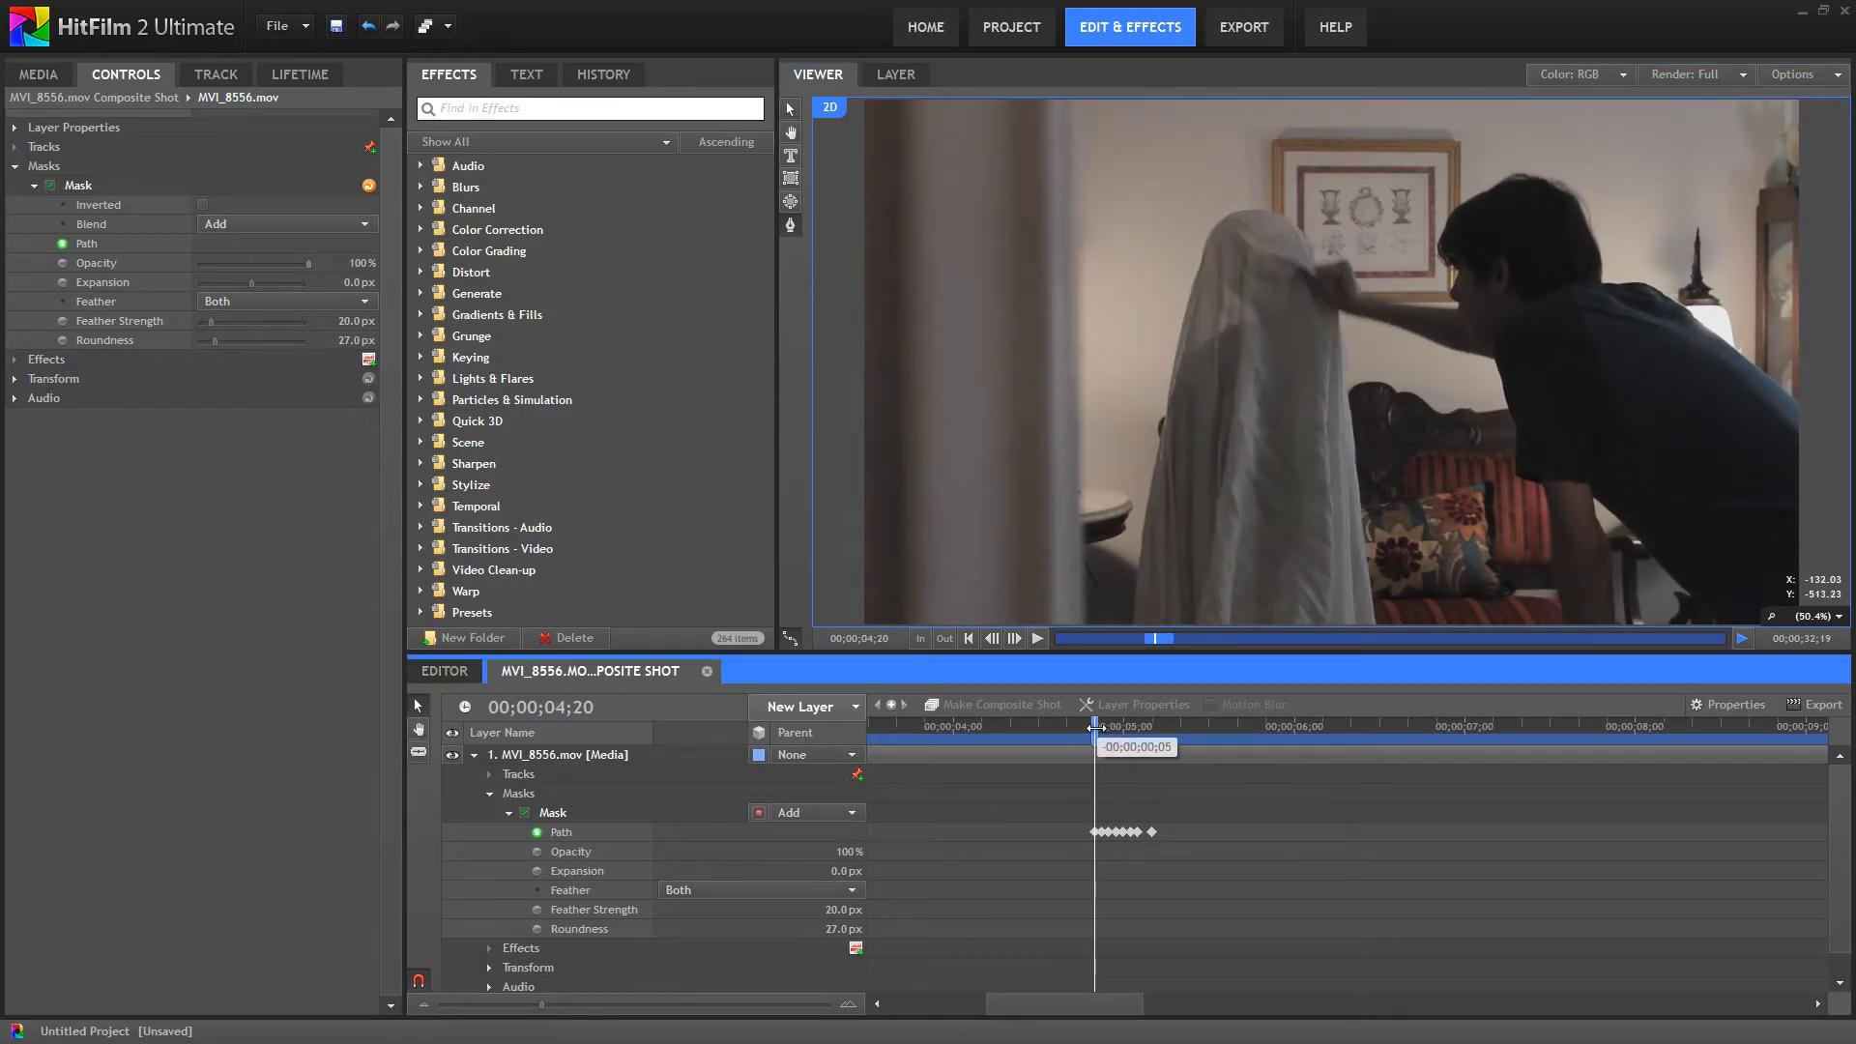
pyautogui.click(474, 754)
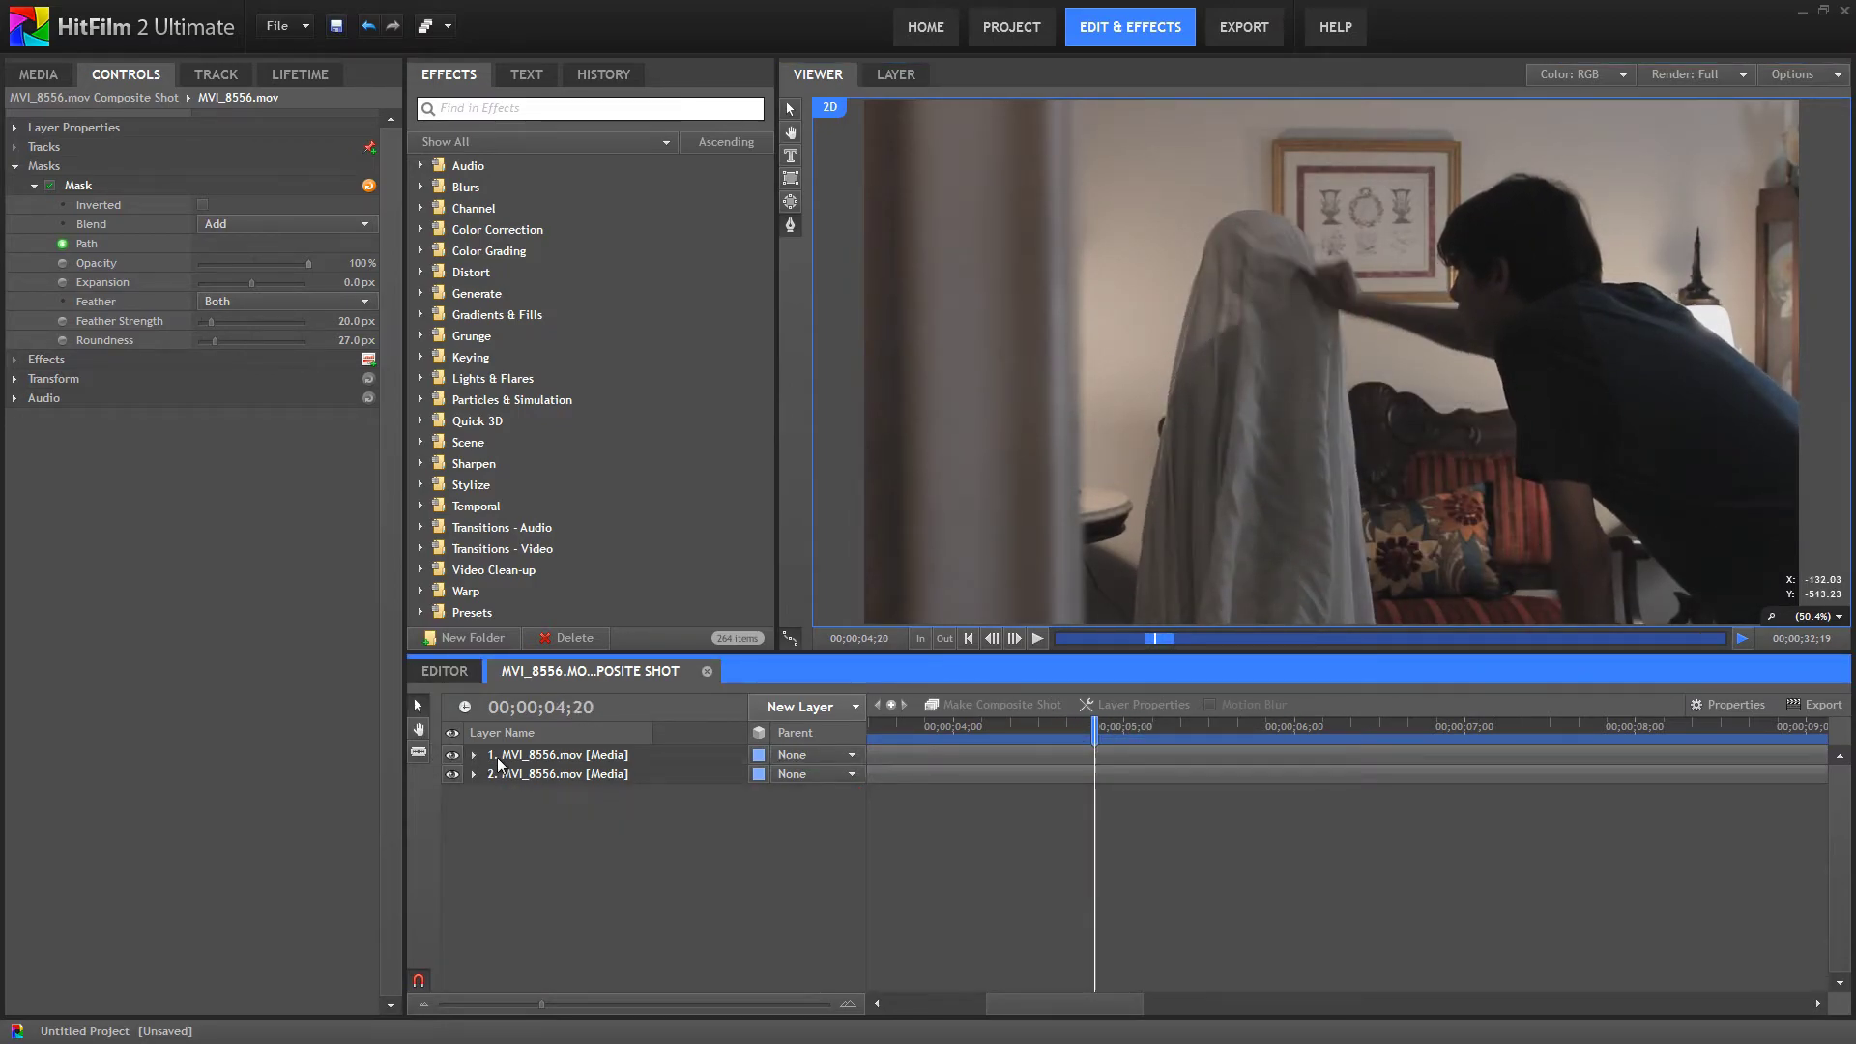
pyautogui.moveTo(1095, 727)
pyautogui.mouseDown()
pyautogui.moveTo(984, 728)
pyautogui.moveTo(1148, 728)
pyautogui.moveTo(1108, 727)
pyautogui.mouseUp()
pyautogui.click(592, 758)
pyautogui.click(452, 774)
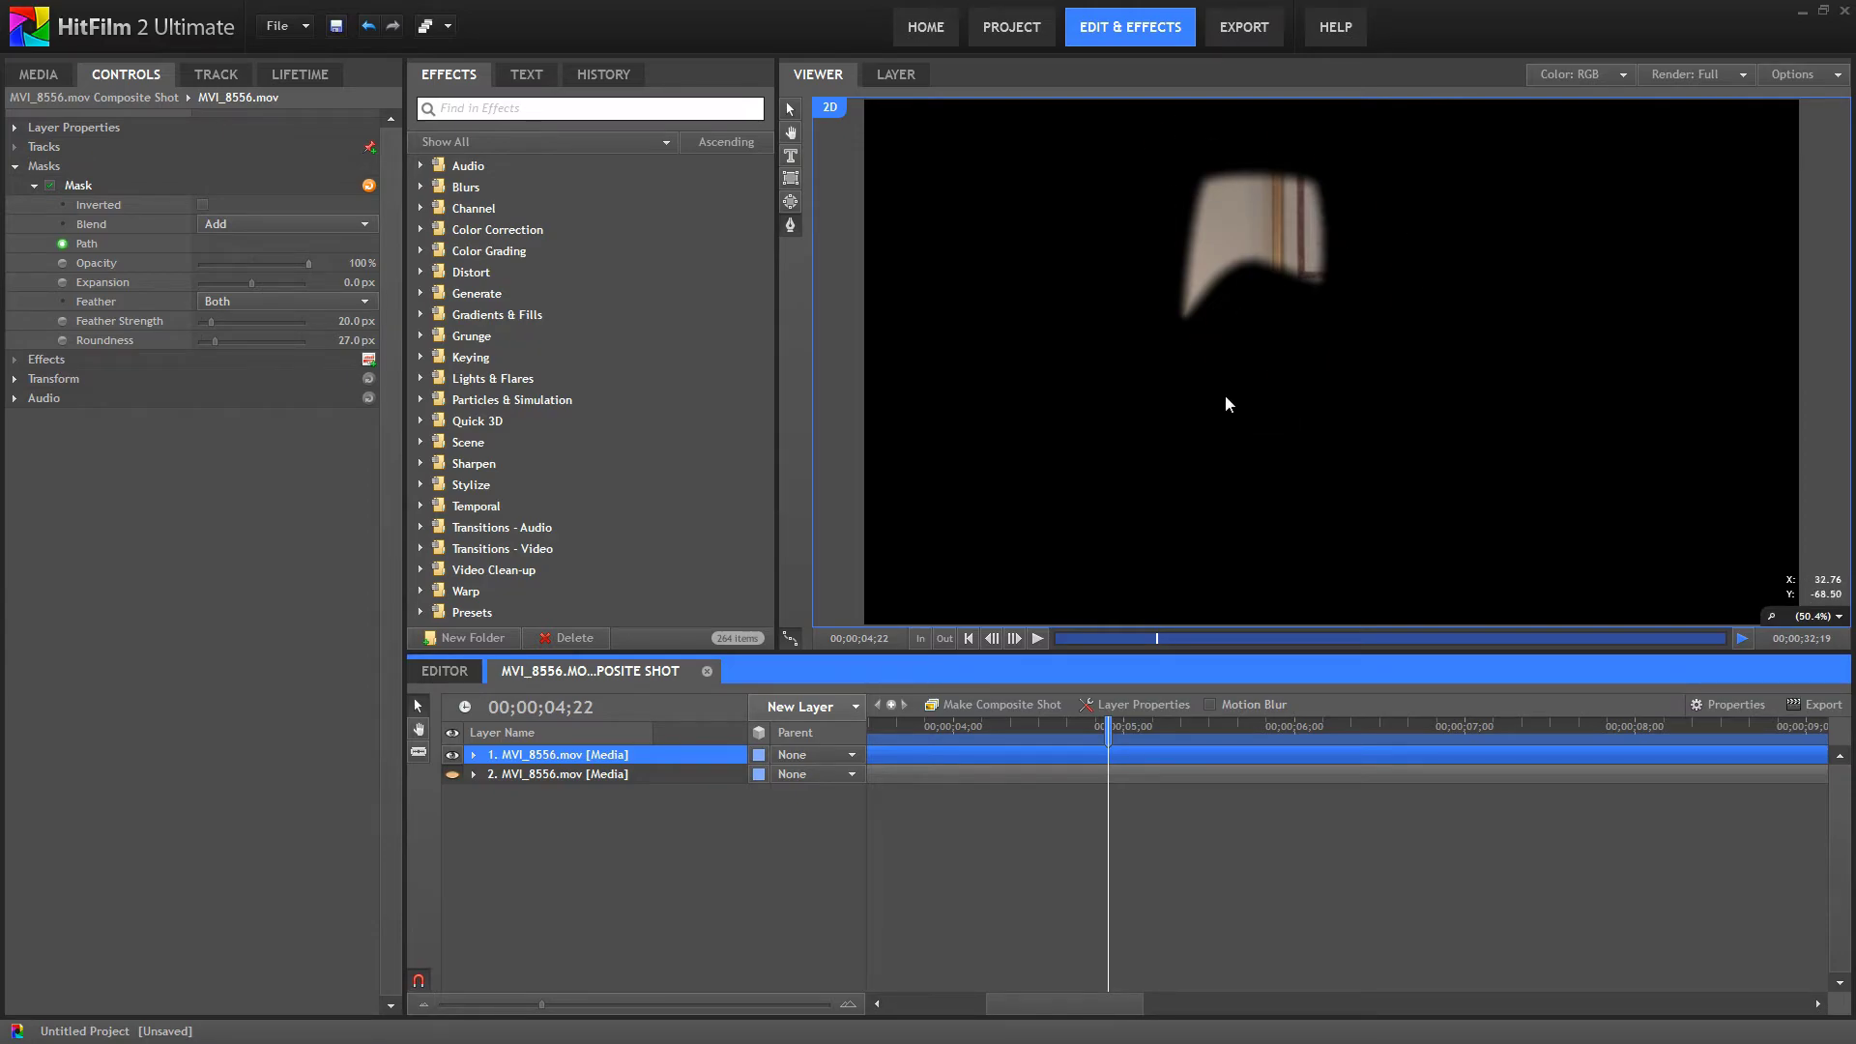
pyautogui.click(452, 774)
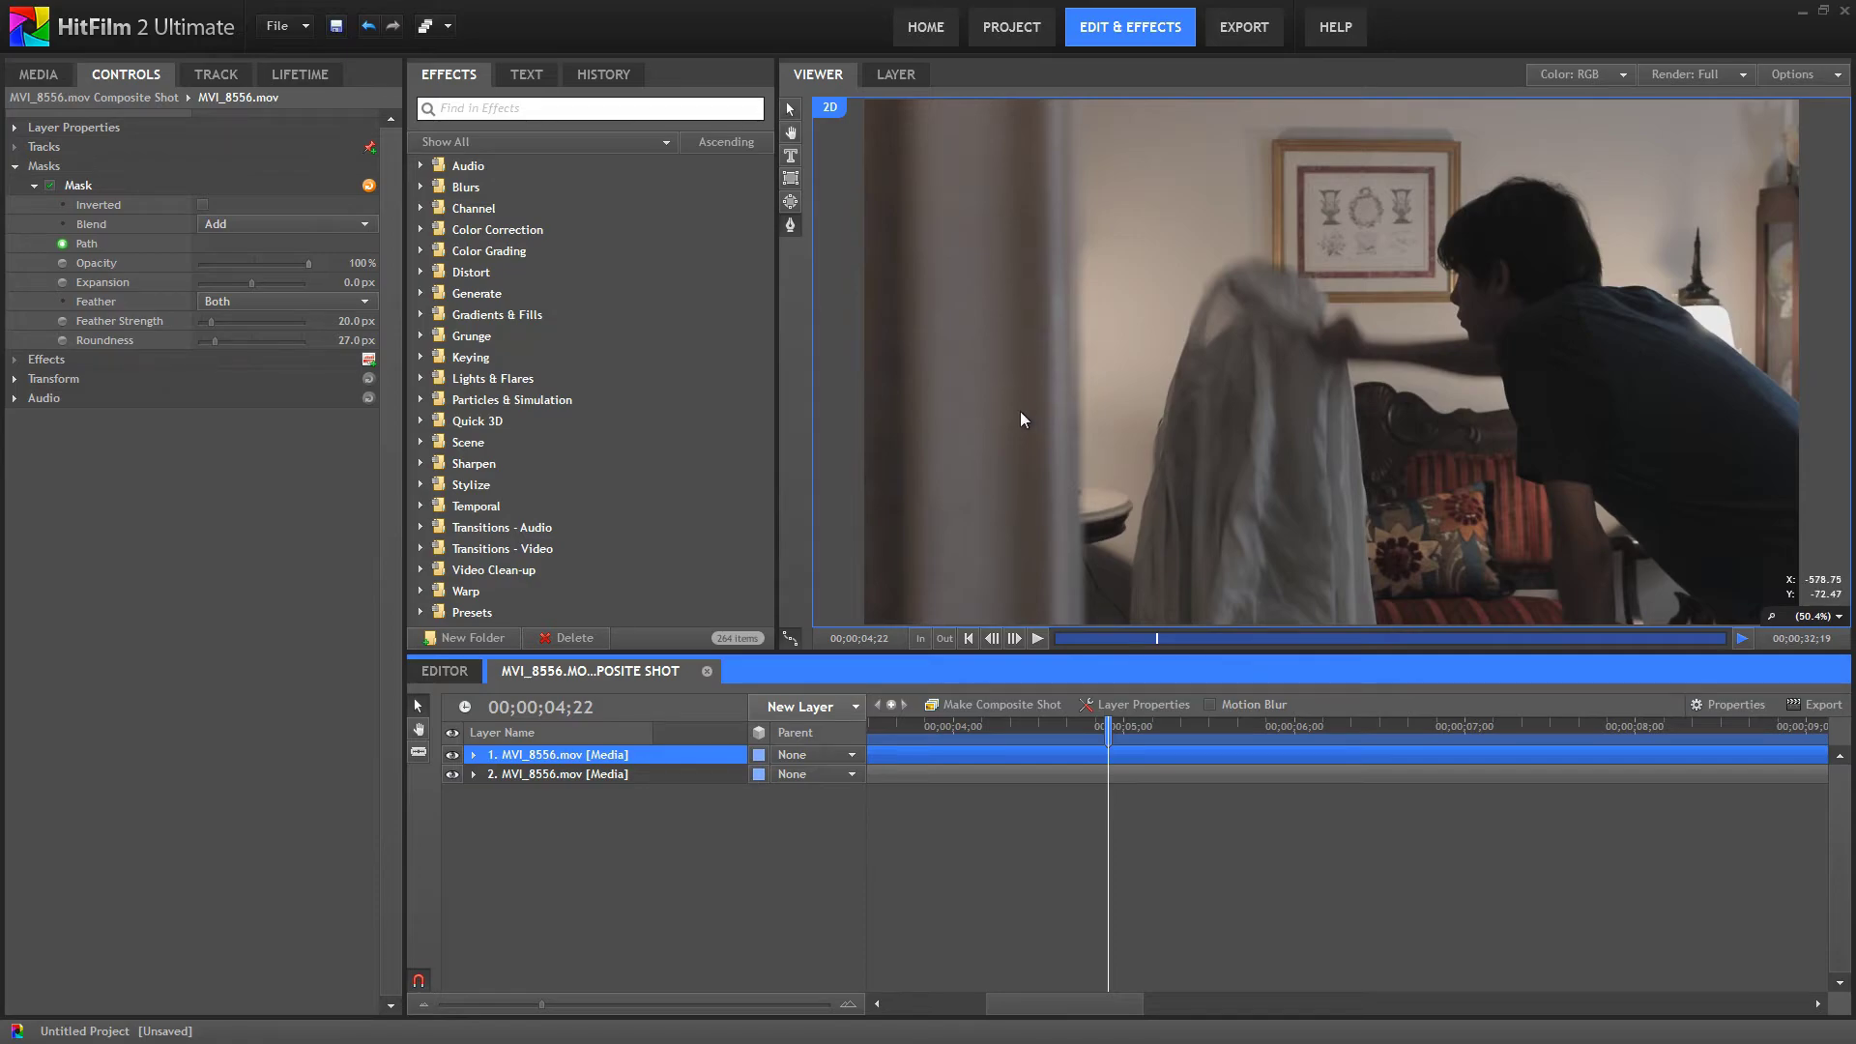
pyautogui.click(482, 113)
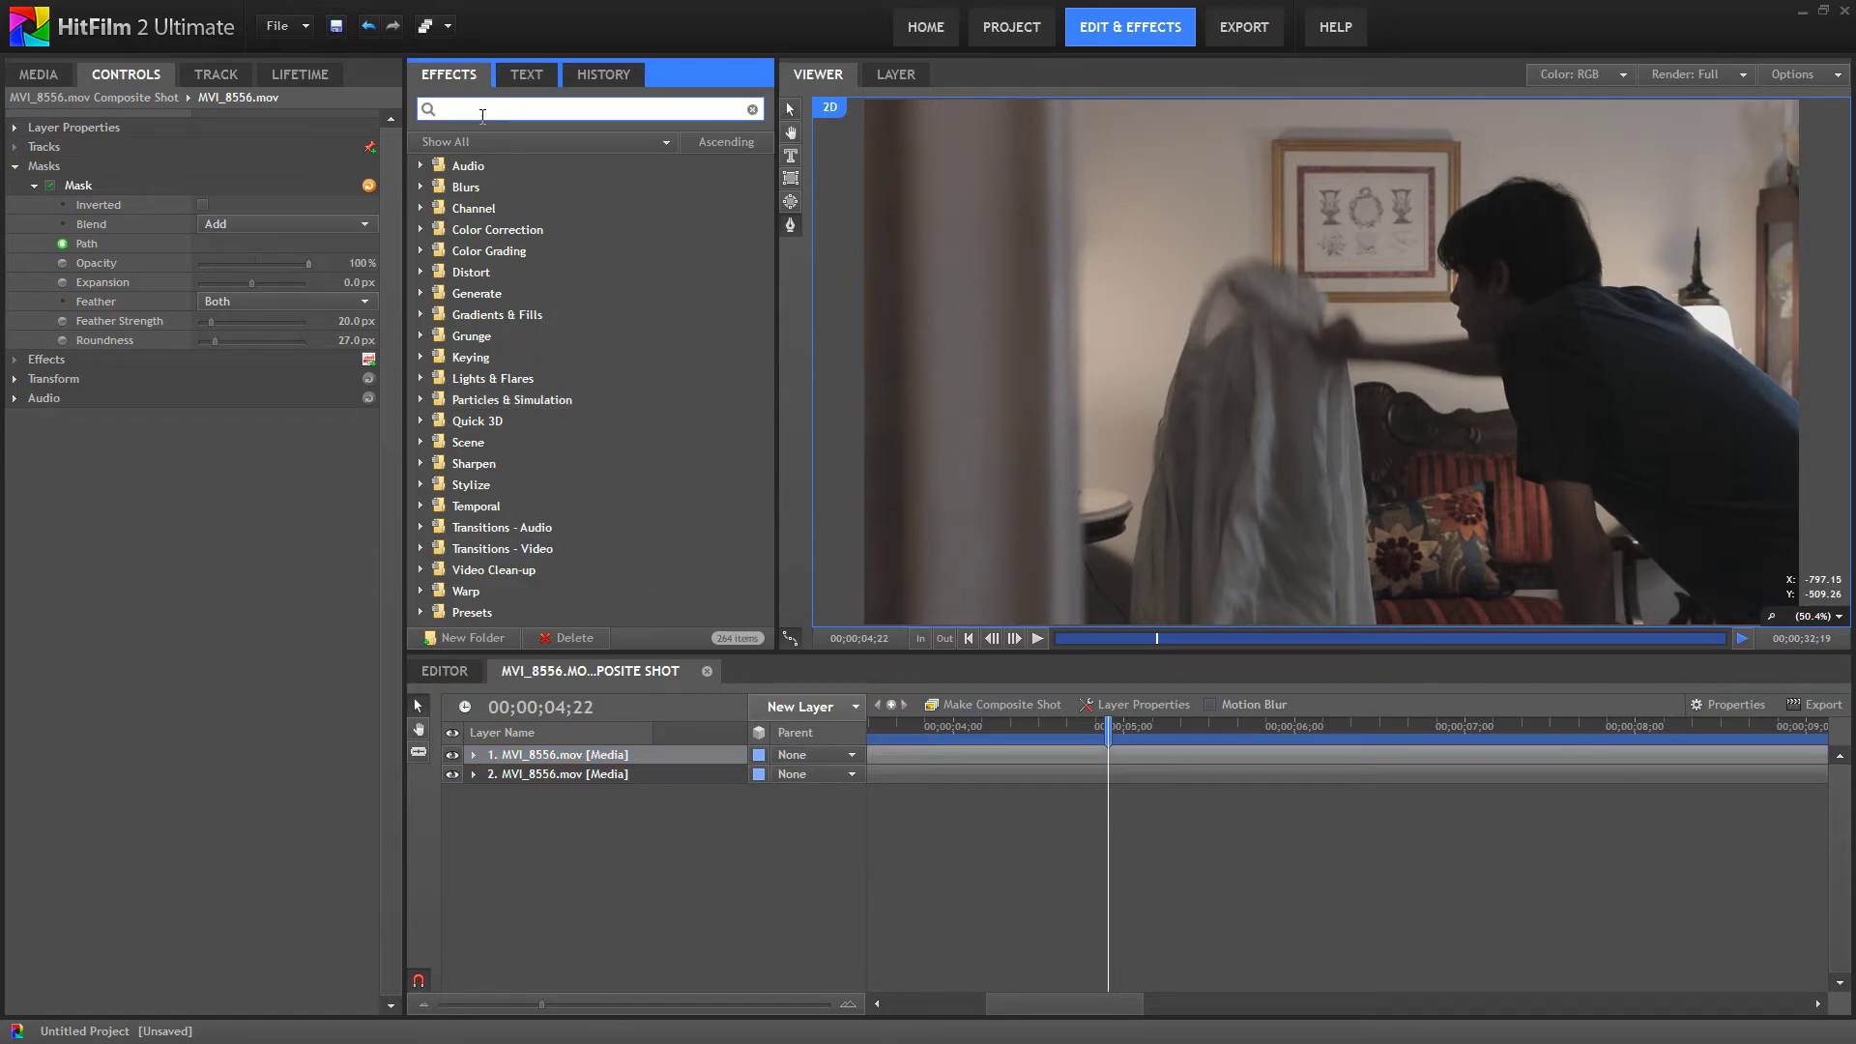
pyautogui.write('bright')
pyautogui.moveTo(528, 187); pyautogui.dragTo(685, 752)
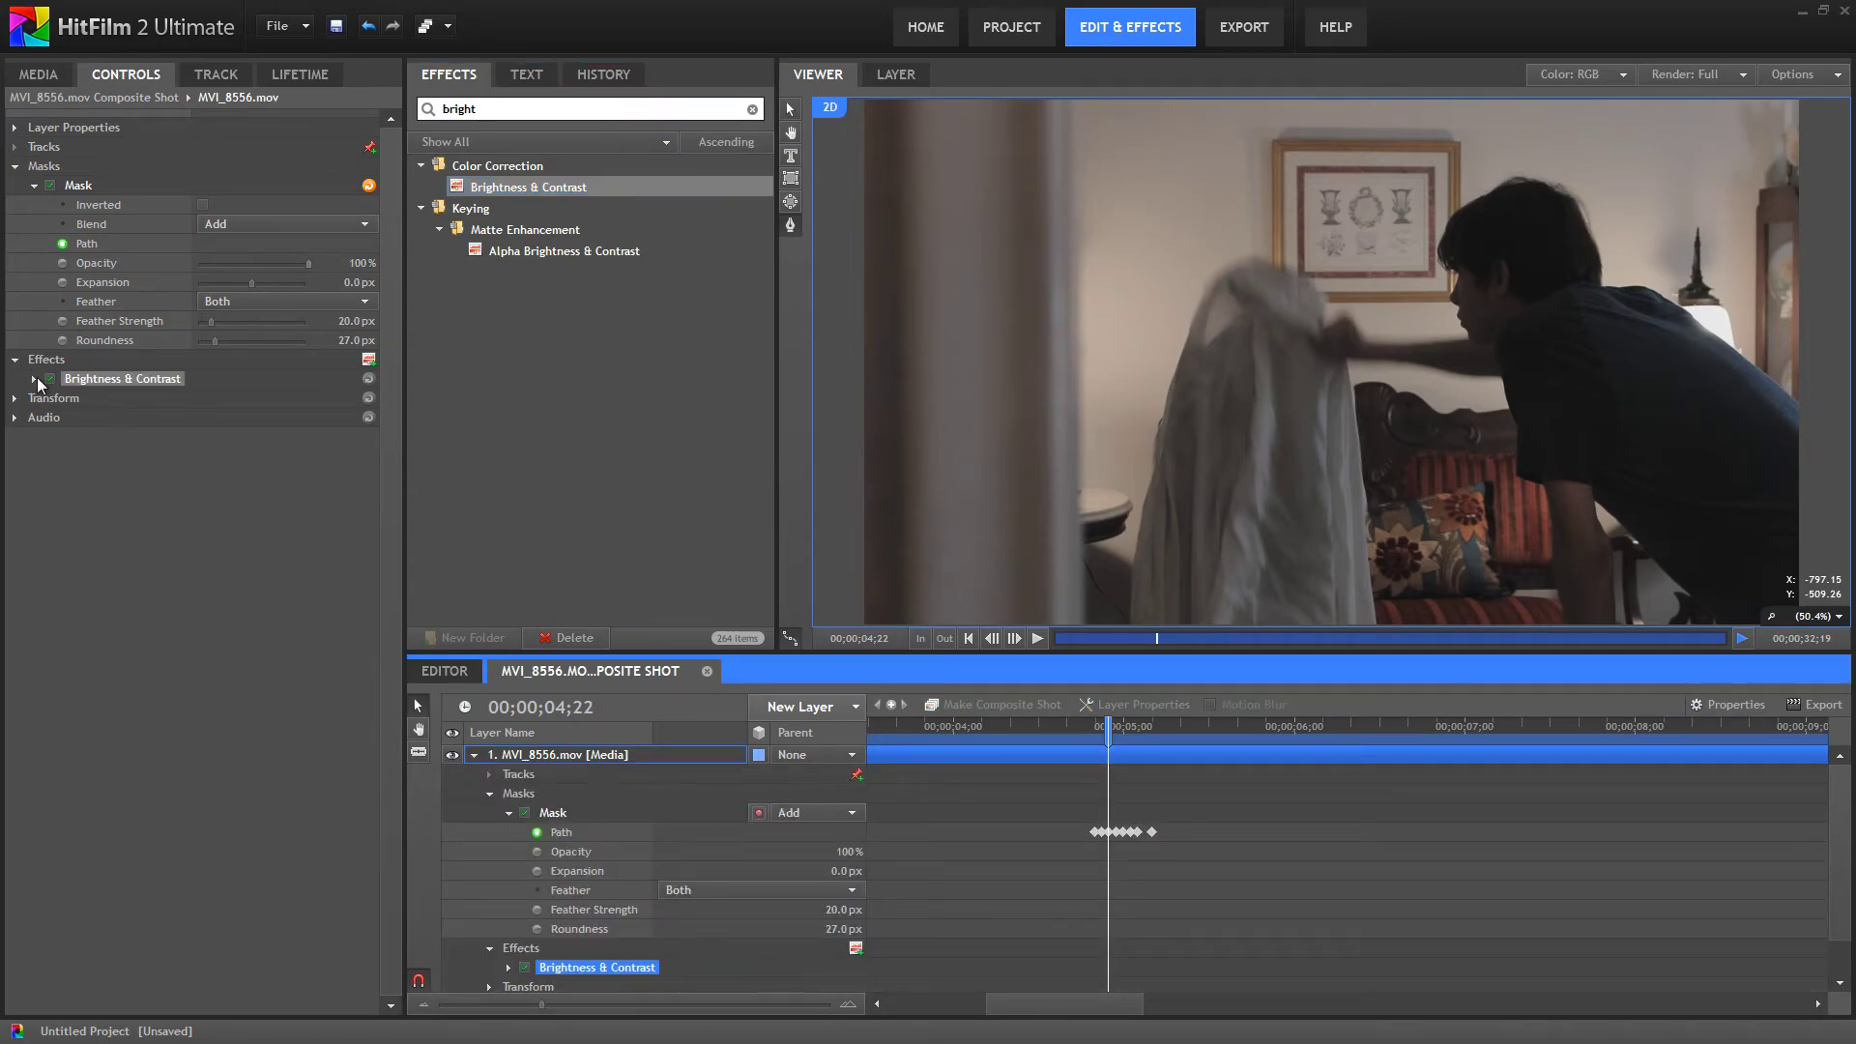
pyautogui.click(37, 377)
pyautogui.moveTo(263, 396); pyautogui.dragTo(253, 398)
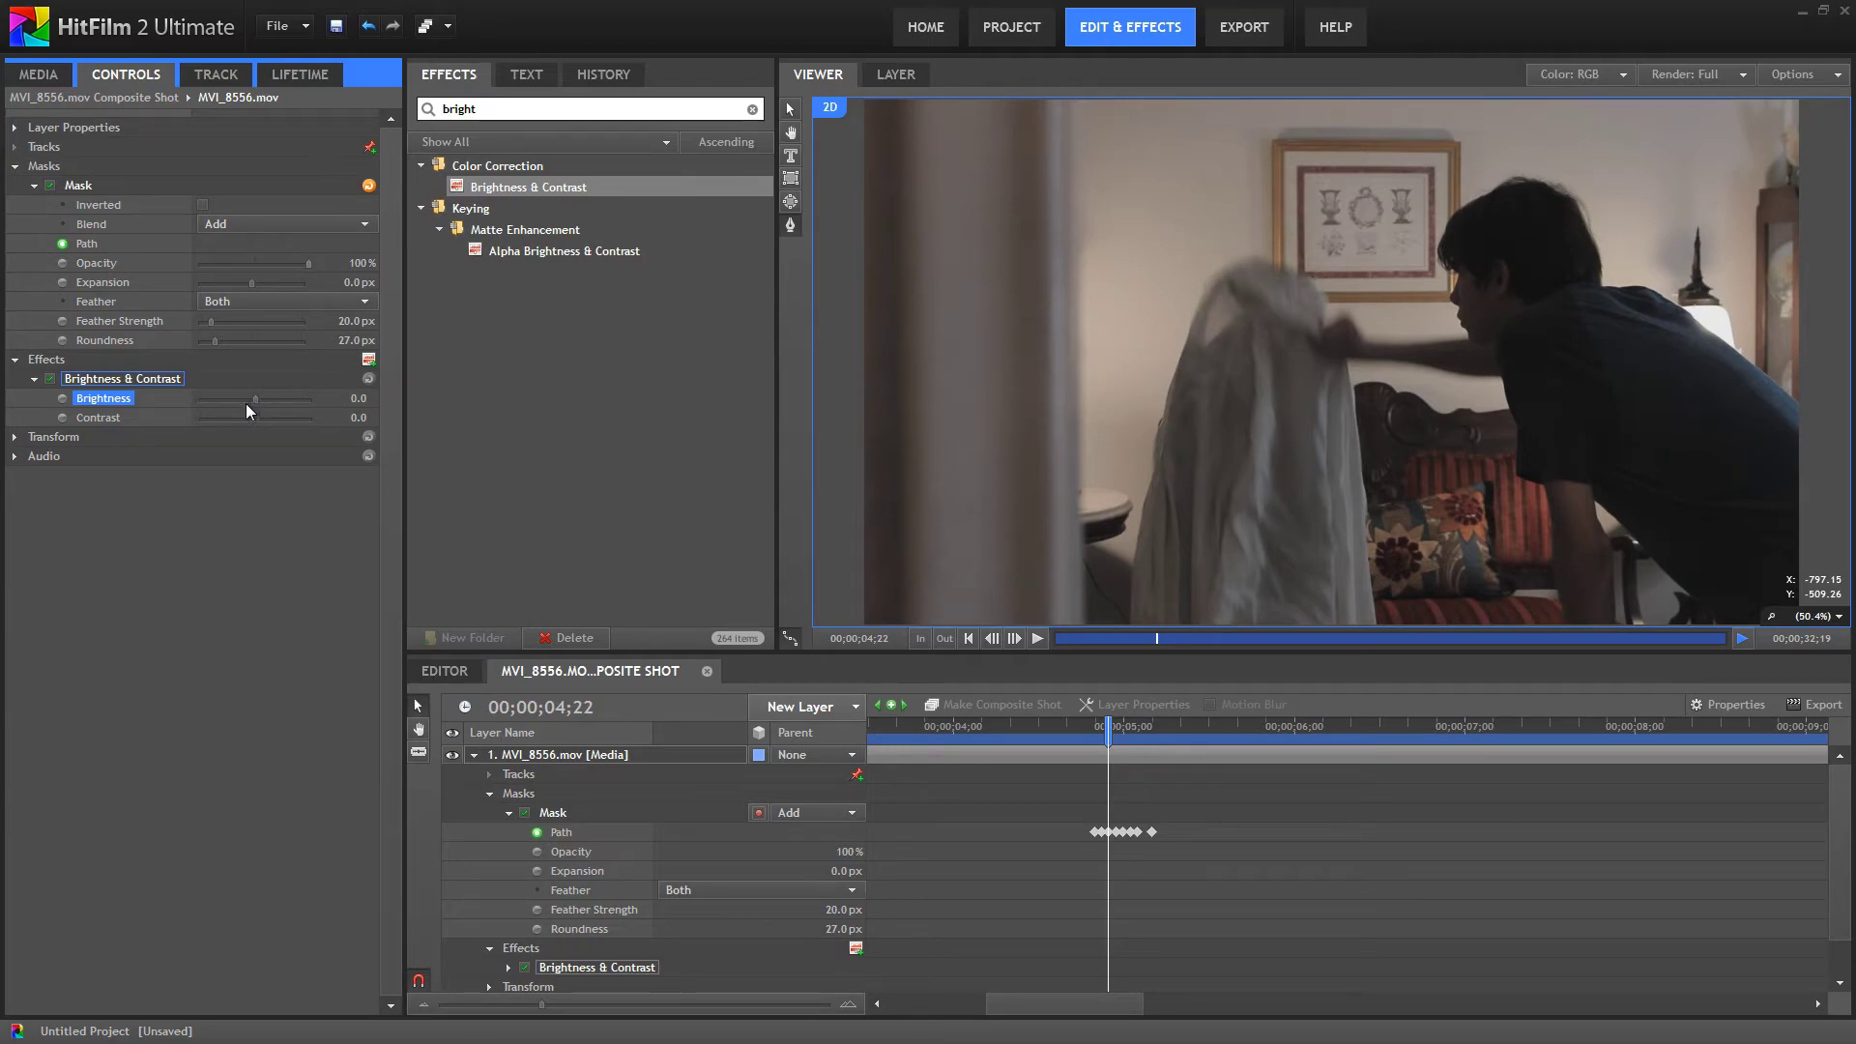
pyautogui.click(114, 384)
pyautogui.press('Delete')
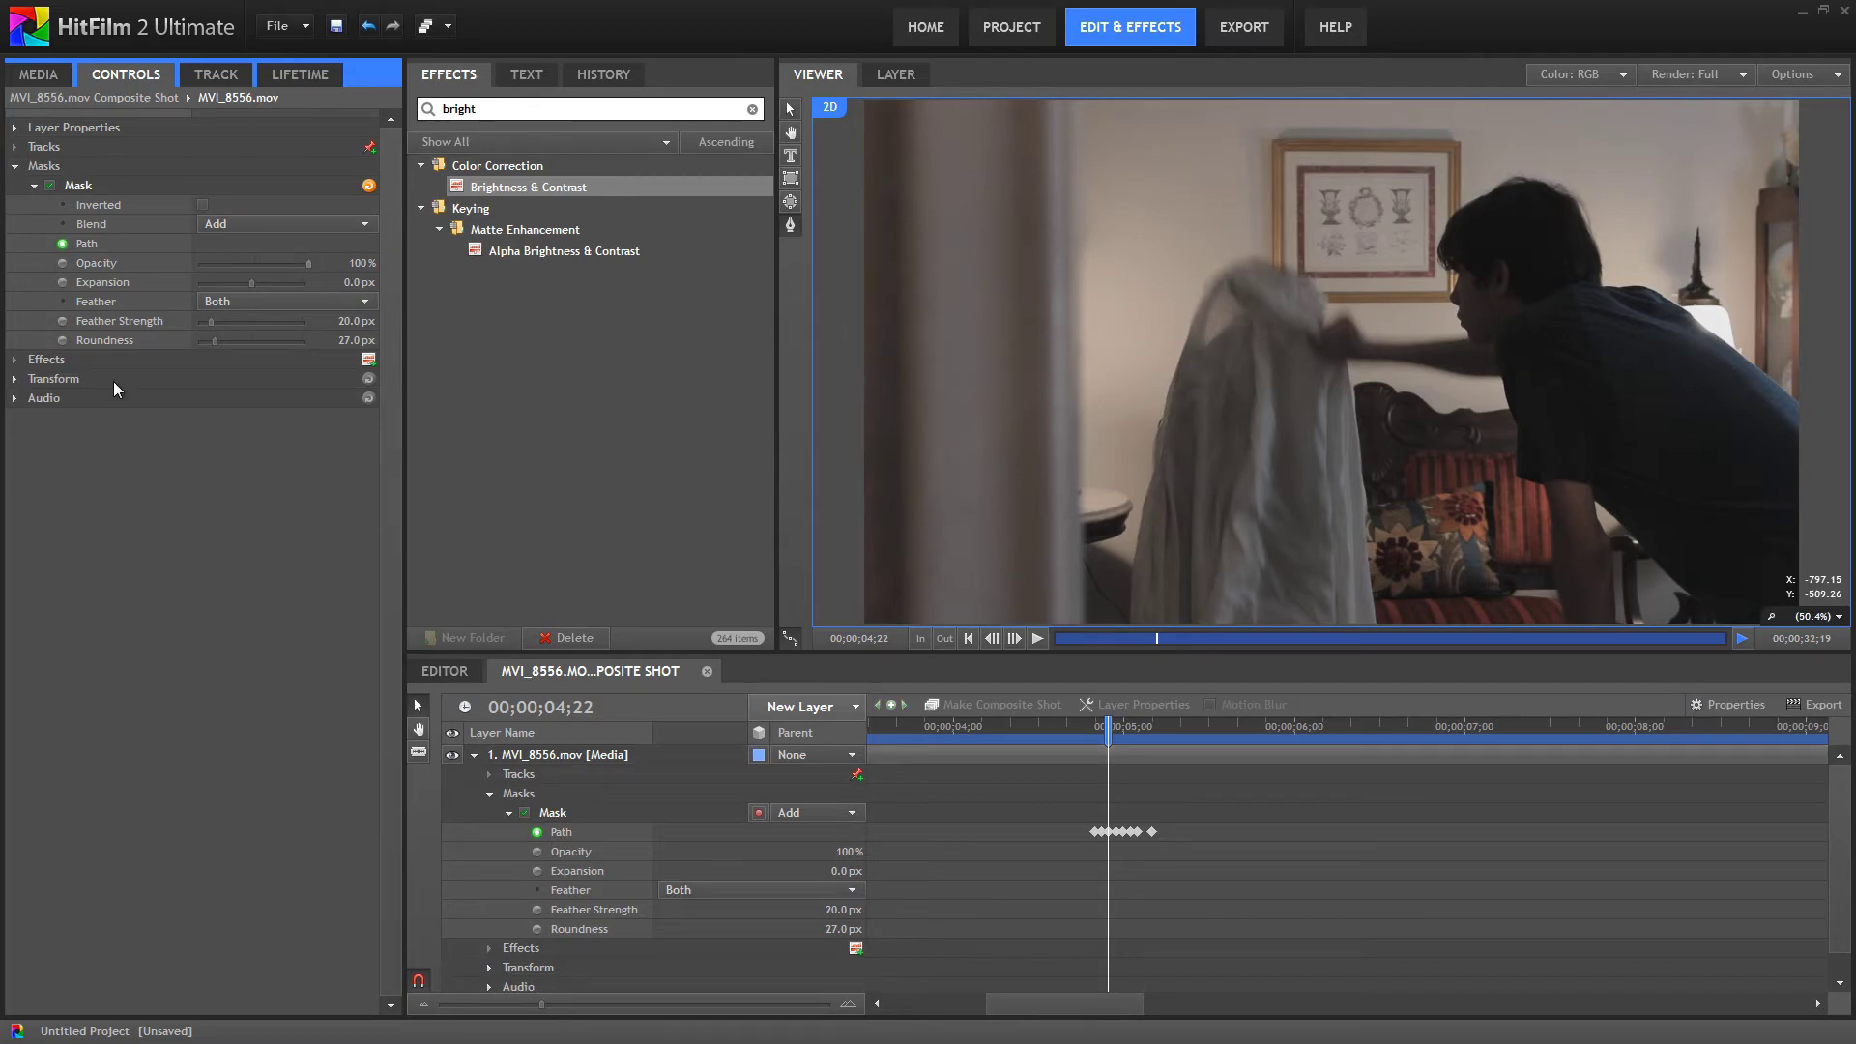
# - Add a new grade layer above the clips with the playhead at 04;17
pyautogui.click(1122, 730)
pyautogui.moveTo(1121, 730); pyautogui.dragTo(1073, 729)
pyautogui.hotkey('ctrl', 'd')
pyautogui.click(810, 716)
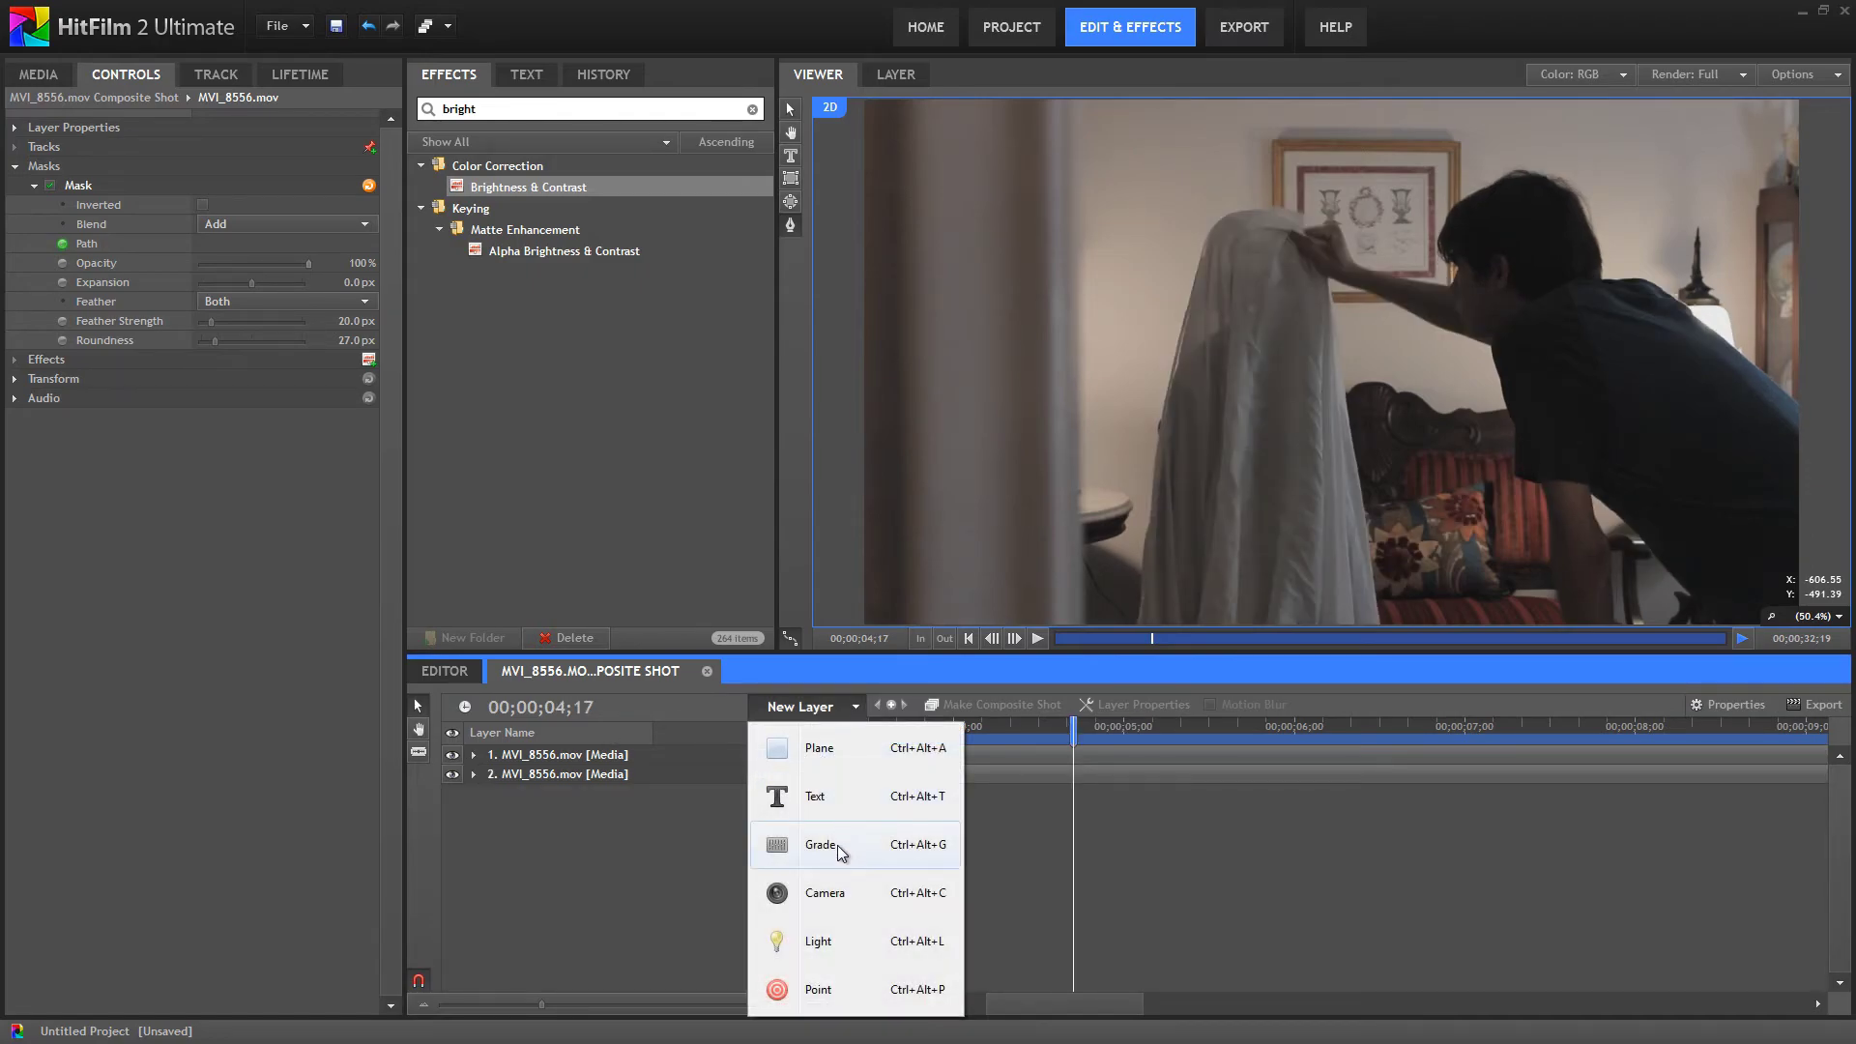
pyautogui.click(777, 841)
# - Apply Crush Blacks & Whites to the grade layer with Black 0.05 and White 0.80
pyautogui.click(525, 104)
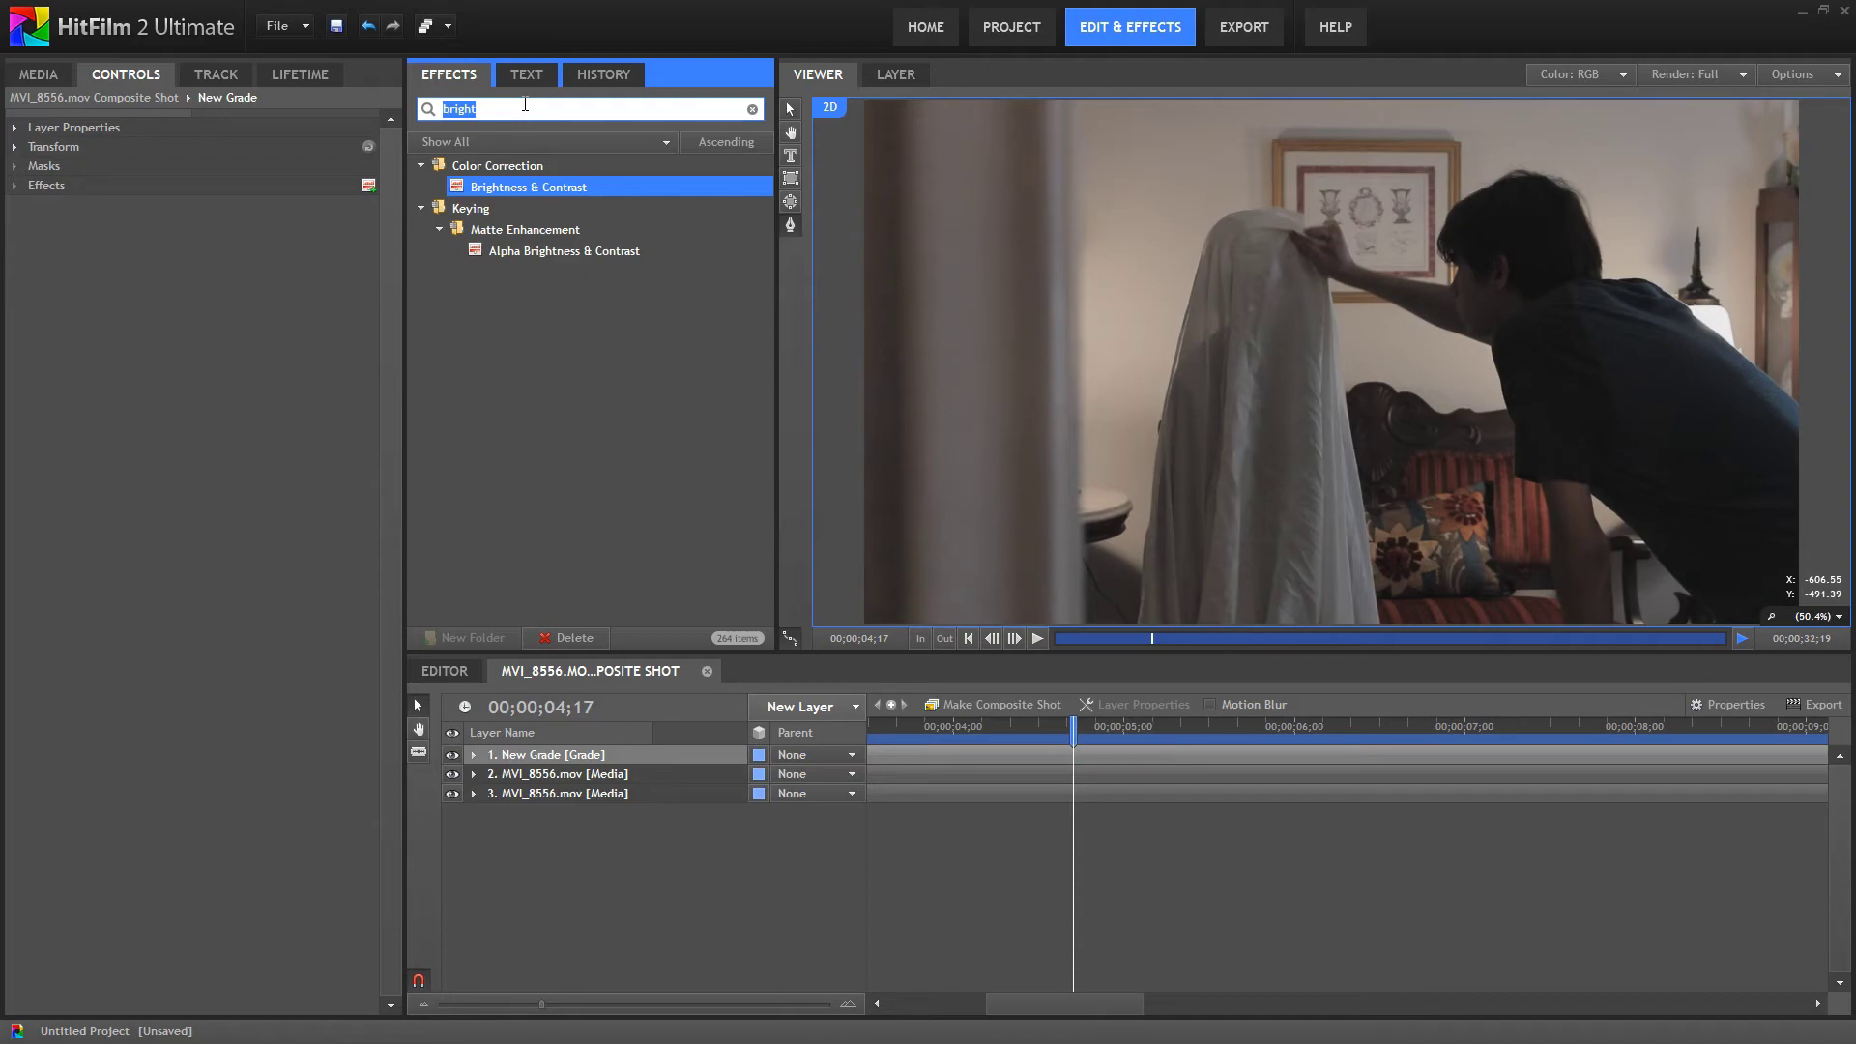
pyautogui.write('crush')
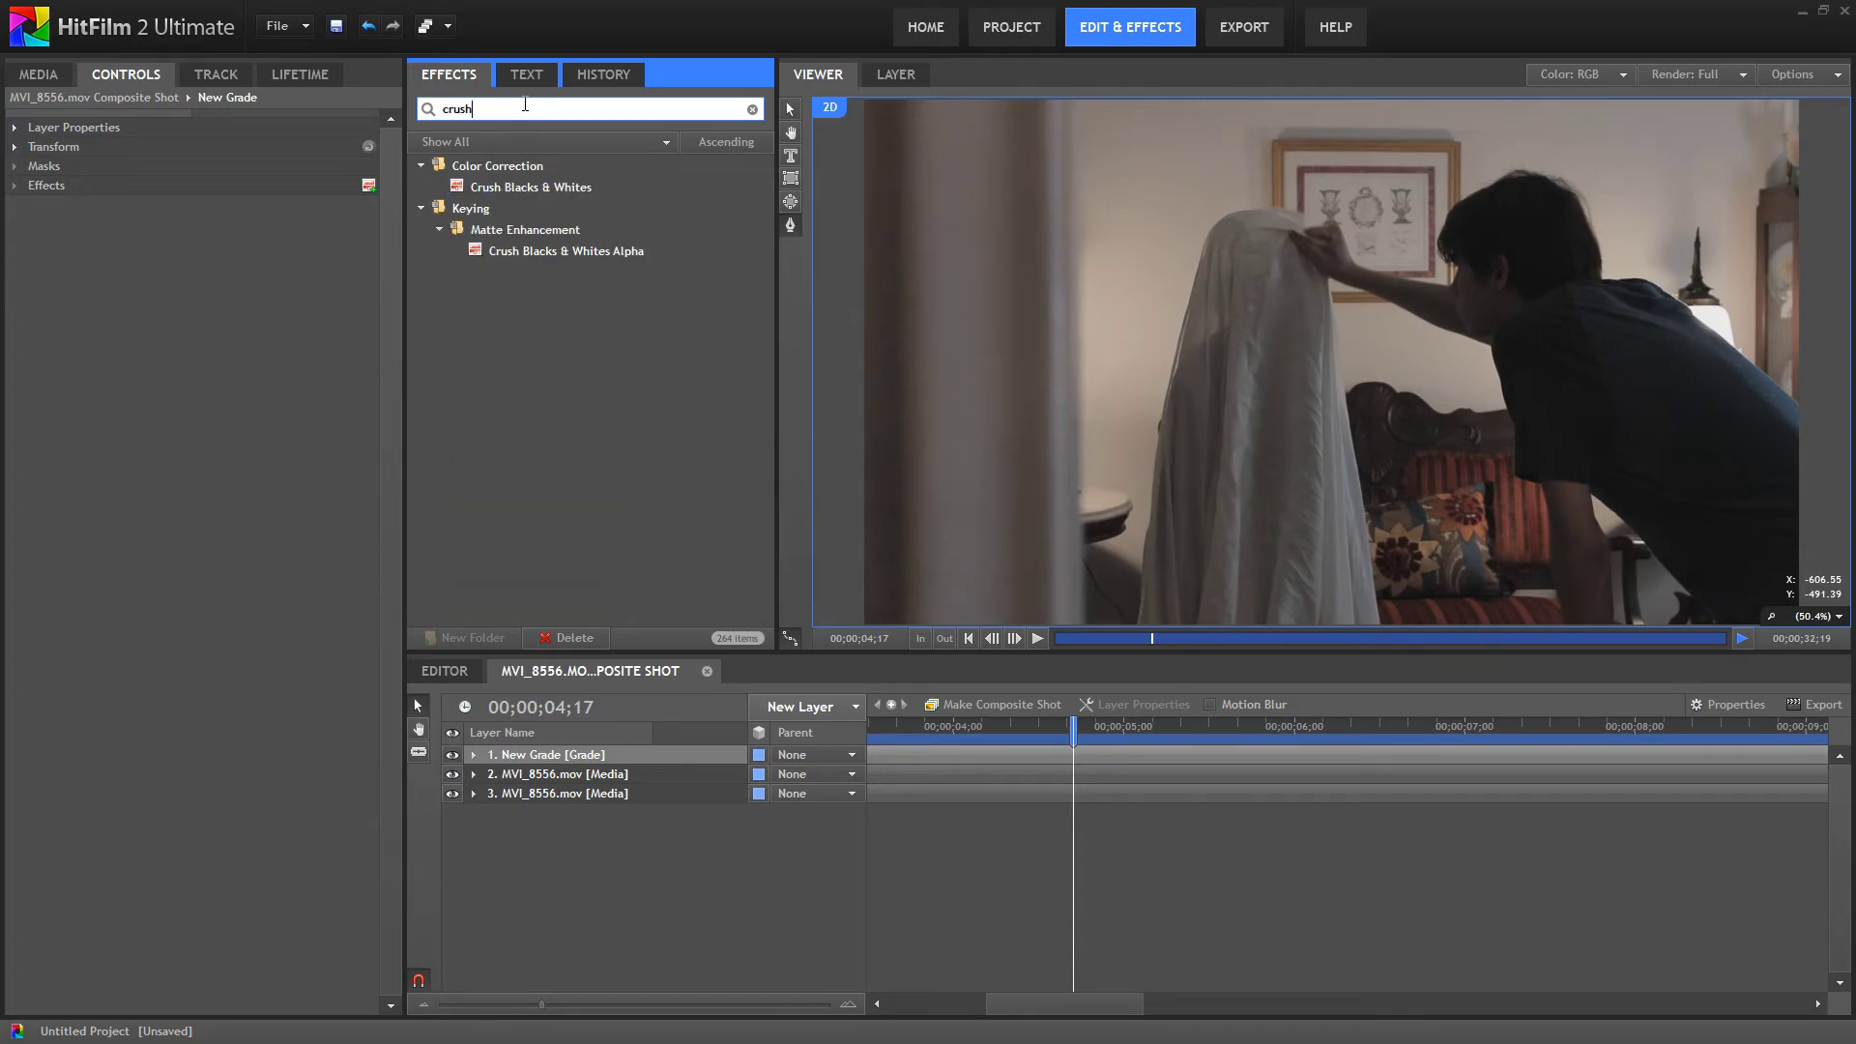
pyautogui.moveTo(779, 677); pyautogui.dragTo(661, 756)
pyautogui.click(34, 205)
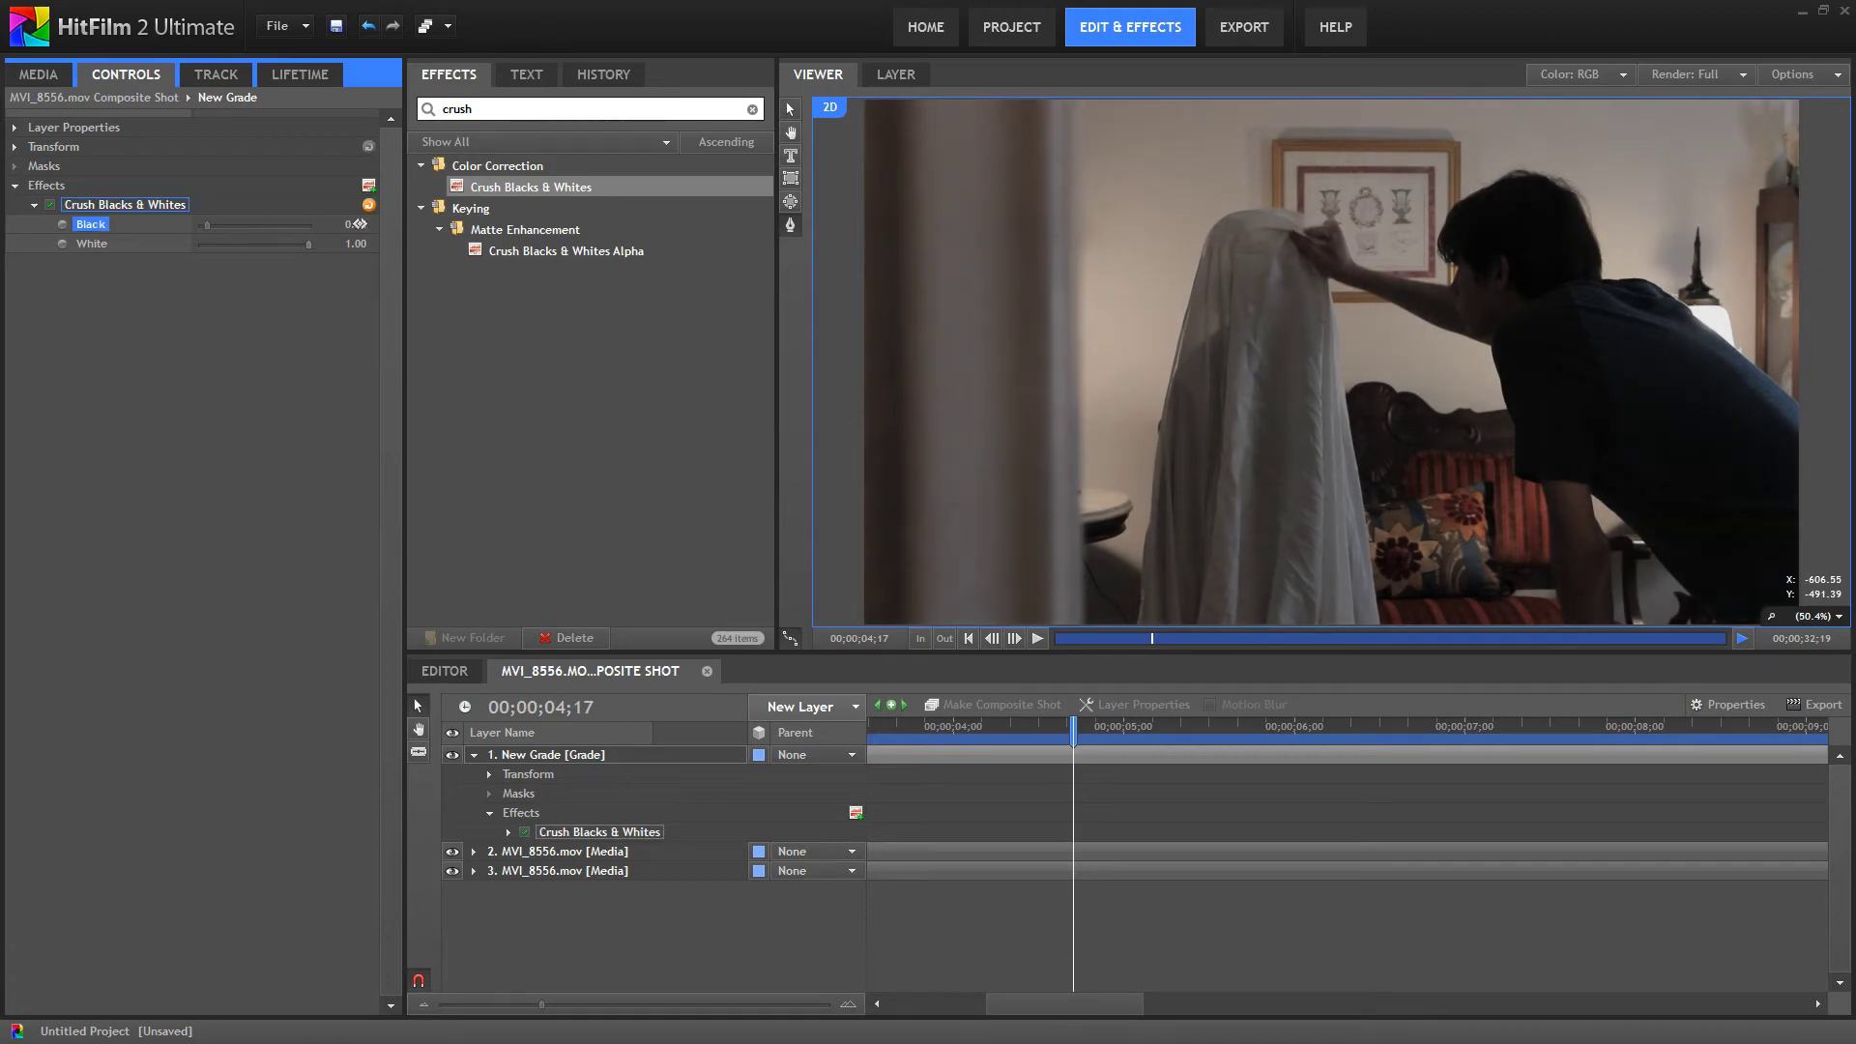
pyautogui.moveTo(360, 250); pyautogui.dragTo(348, 256)
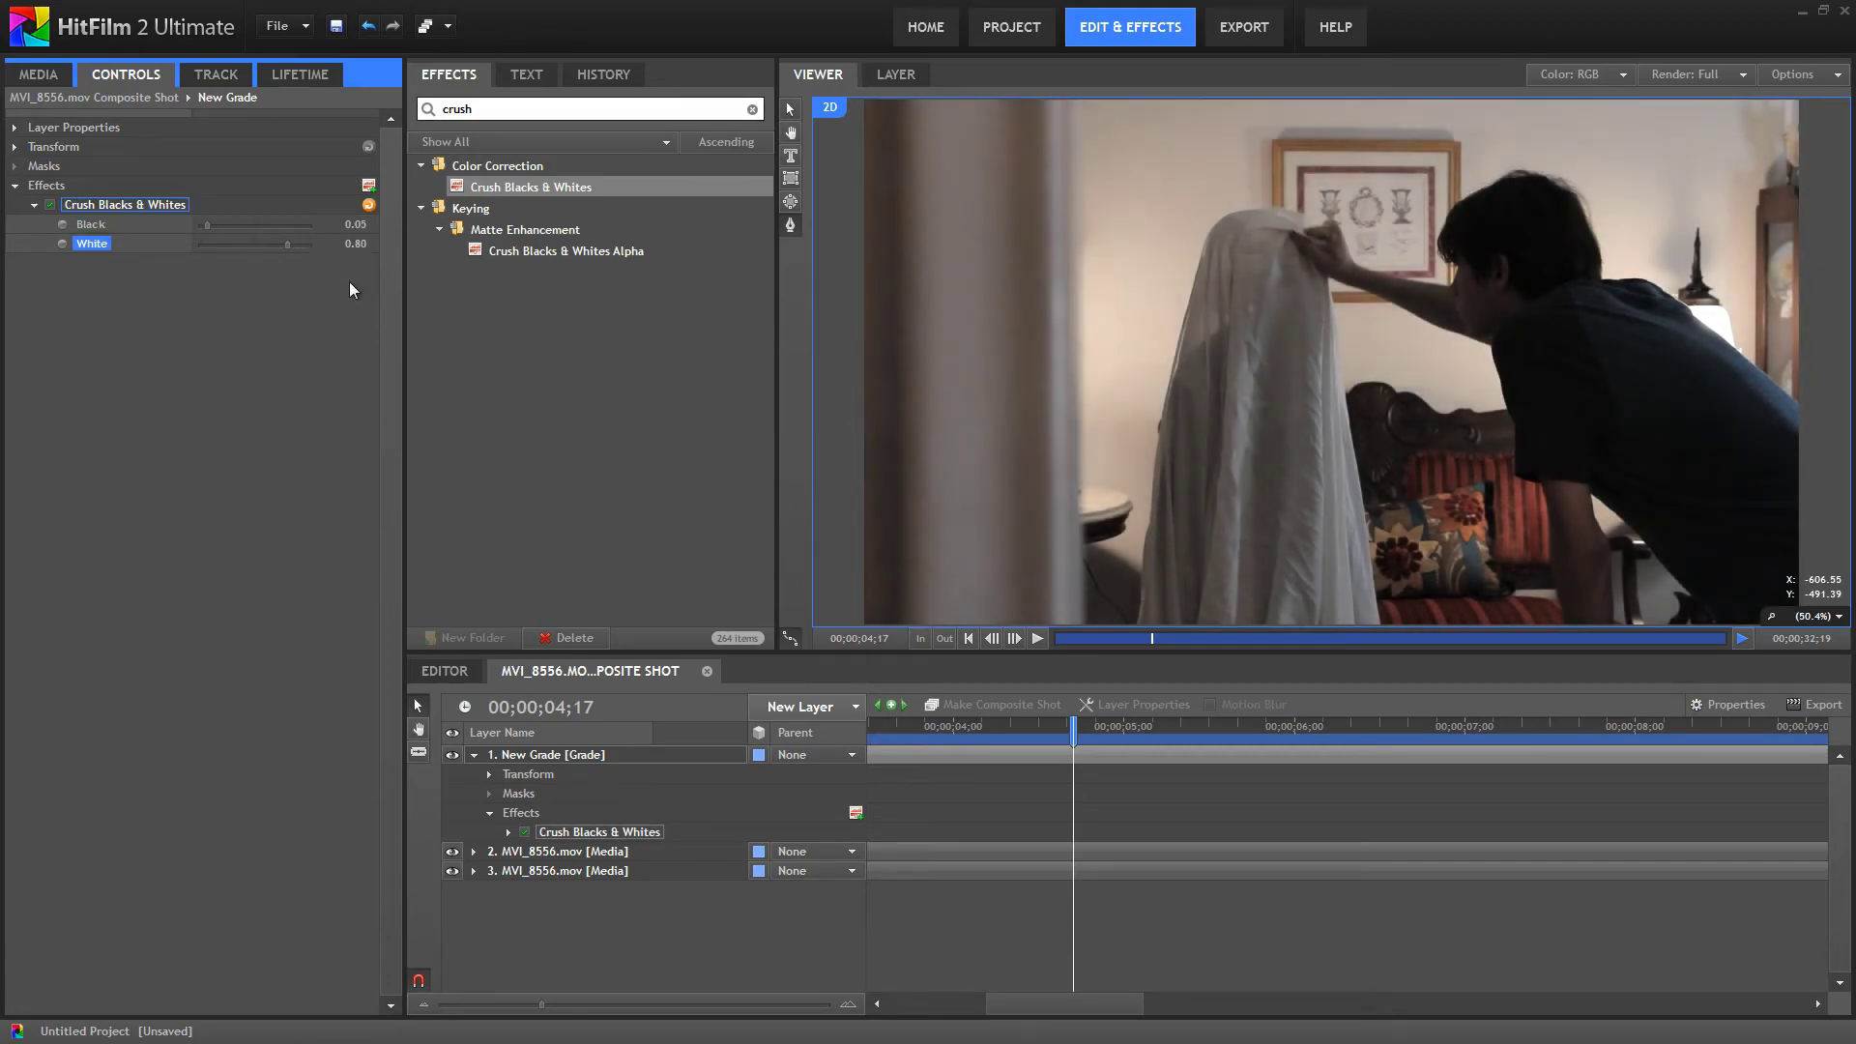
pyautogui.click(44, 207)
pyautogui.click(44, 207)
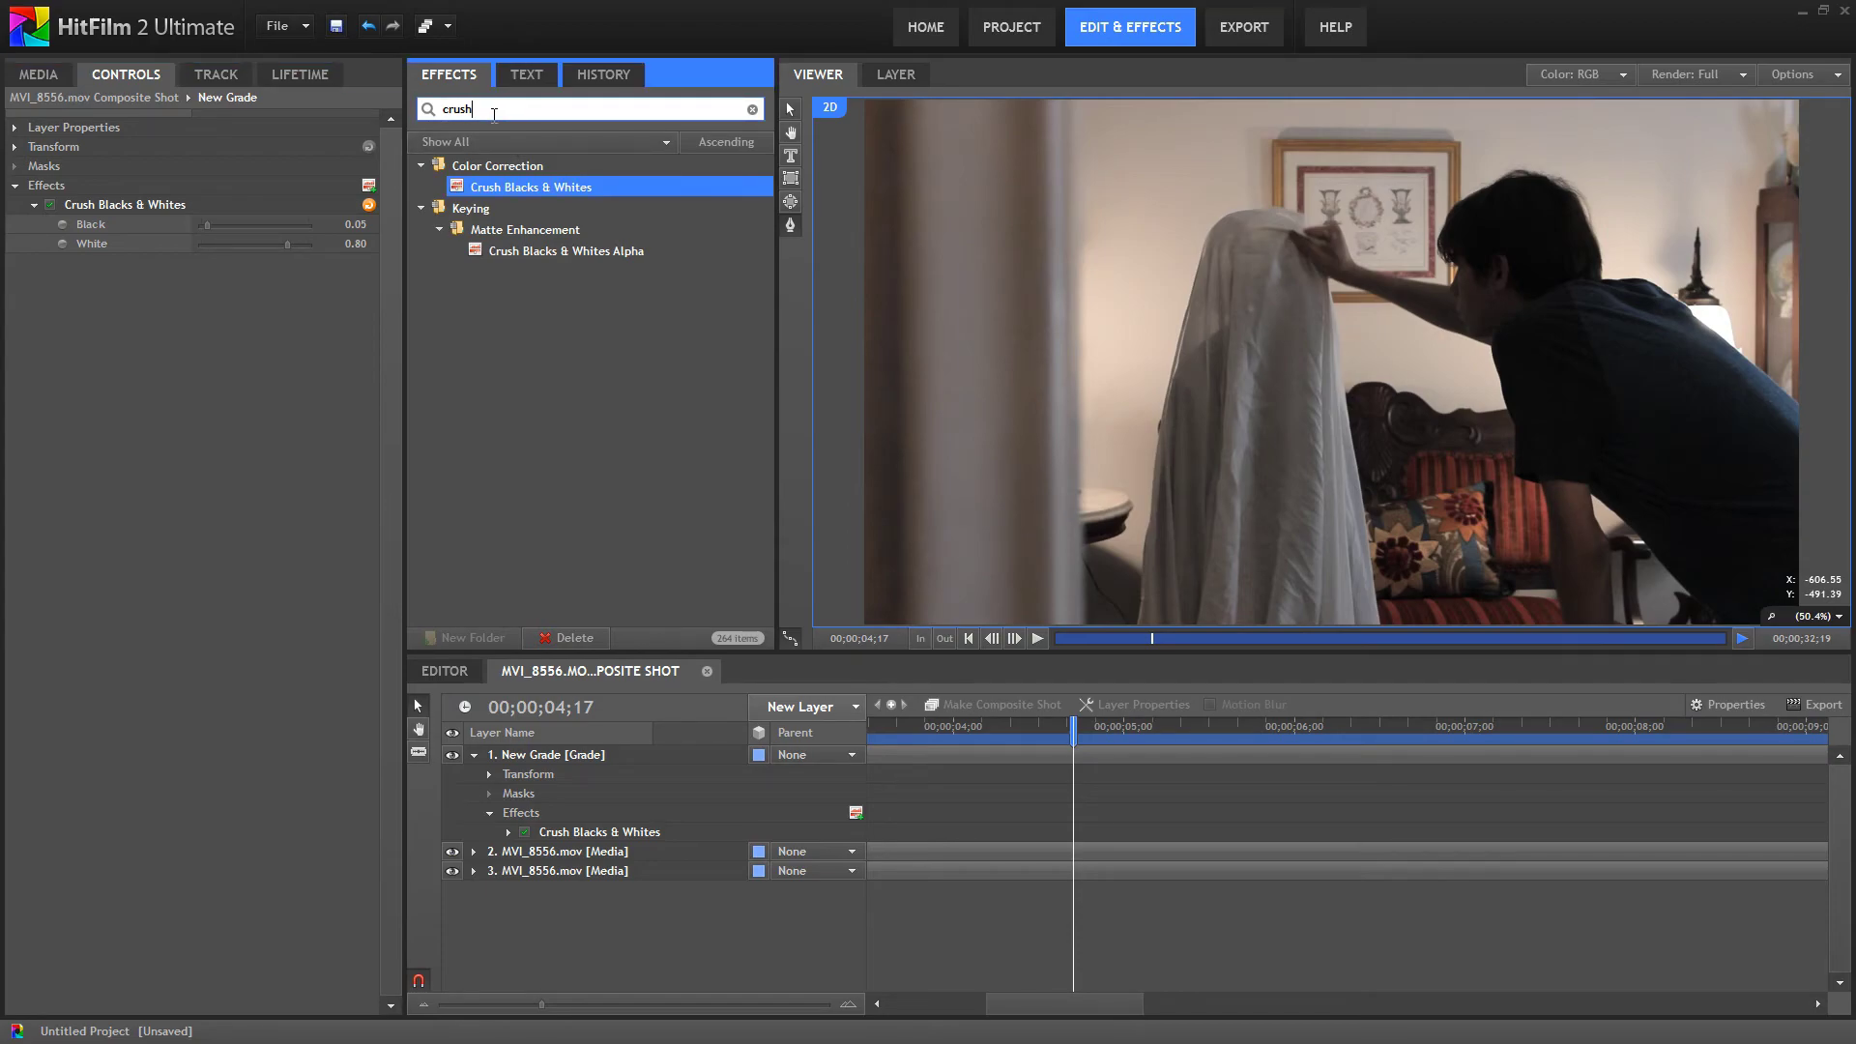
# - Add Color Correction Wheels and push the shadows toward orange, saturation 0.48, lightness 0.41
pyautogui.write('color')
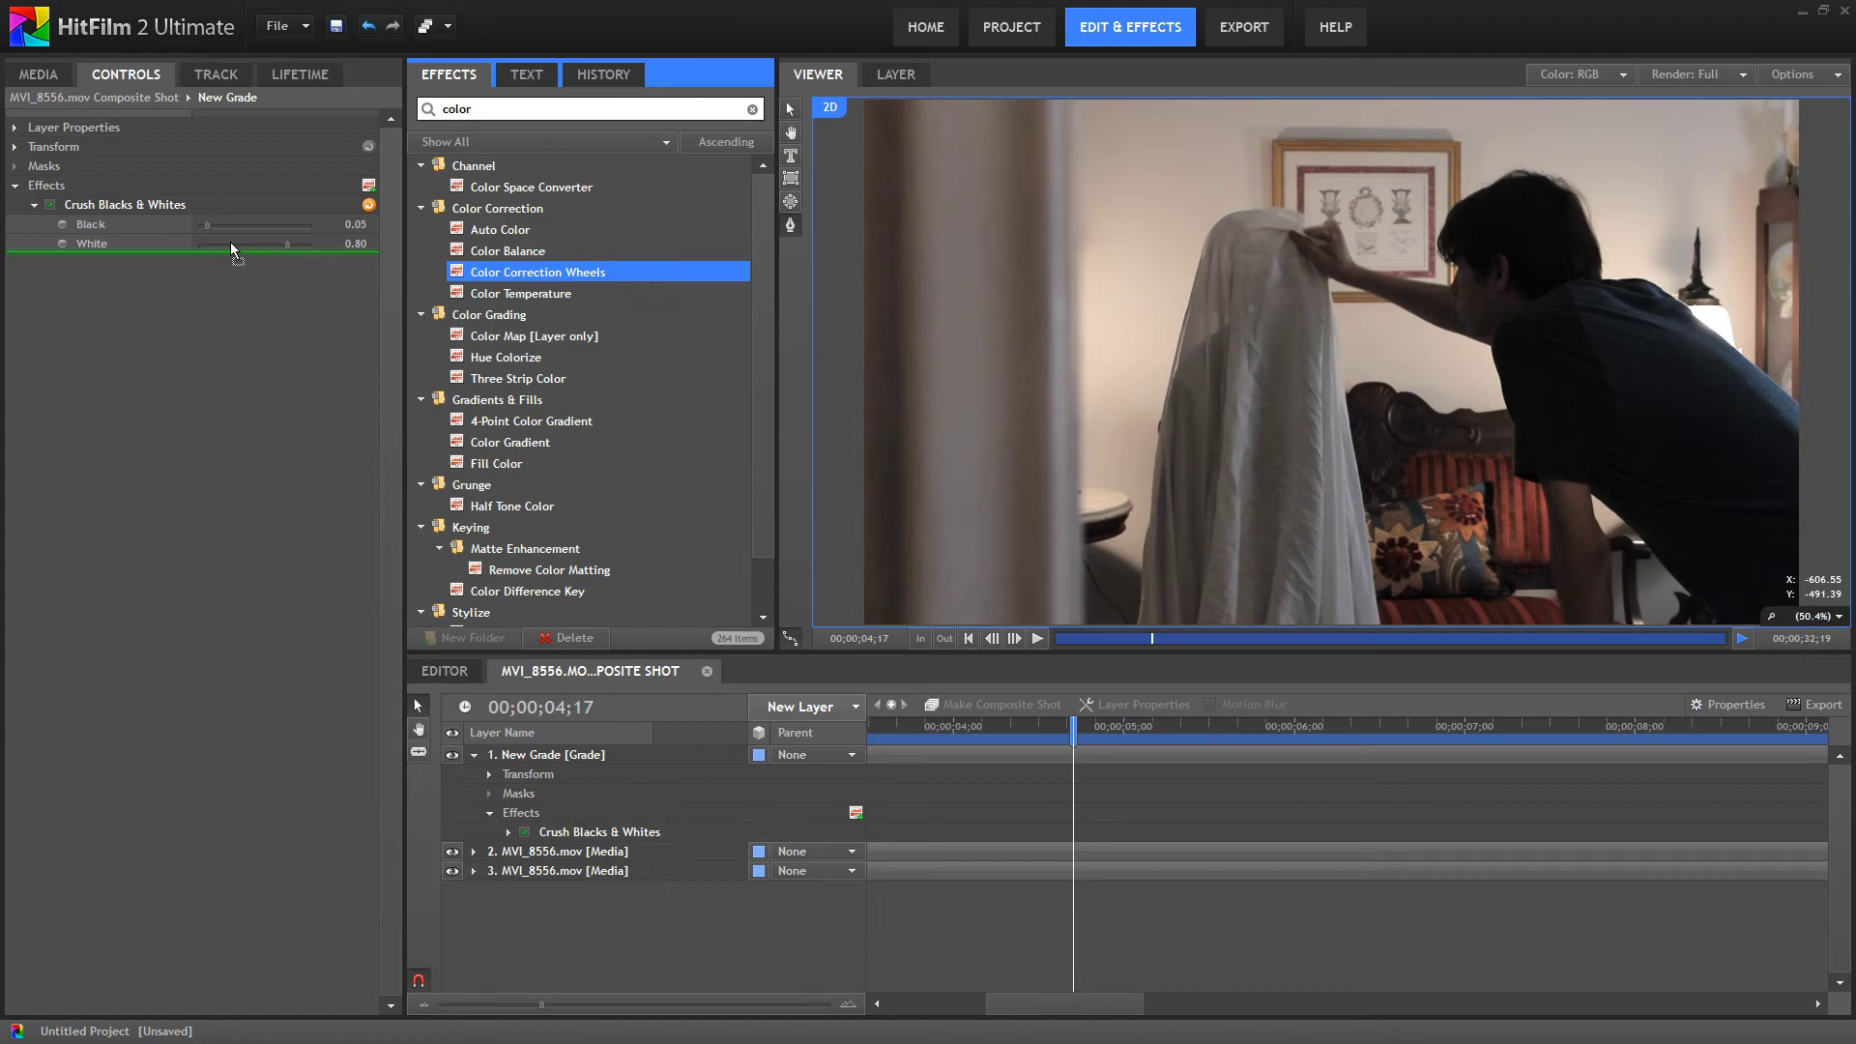
pyautogui.moveTo(230, 241); pyautogui.dragTo(230, 247)
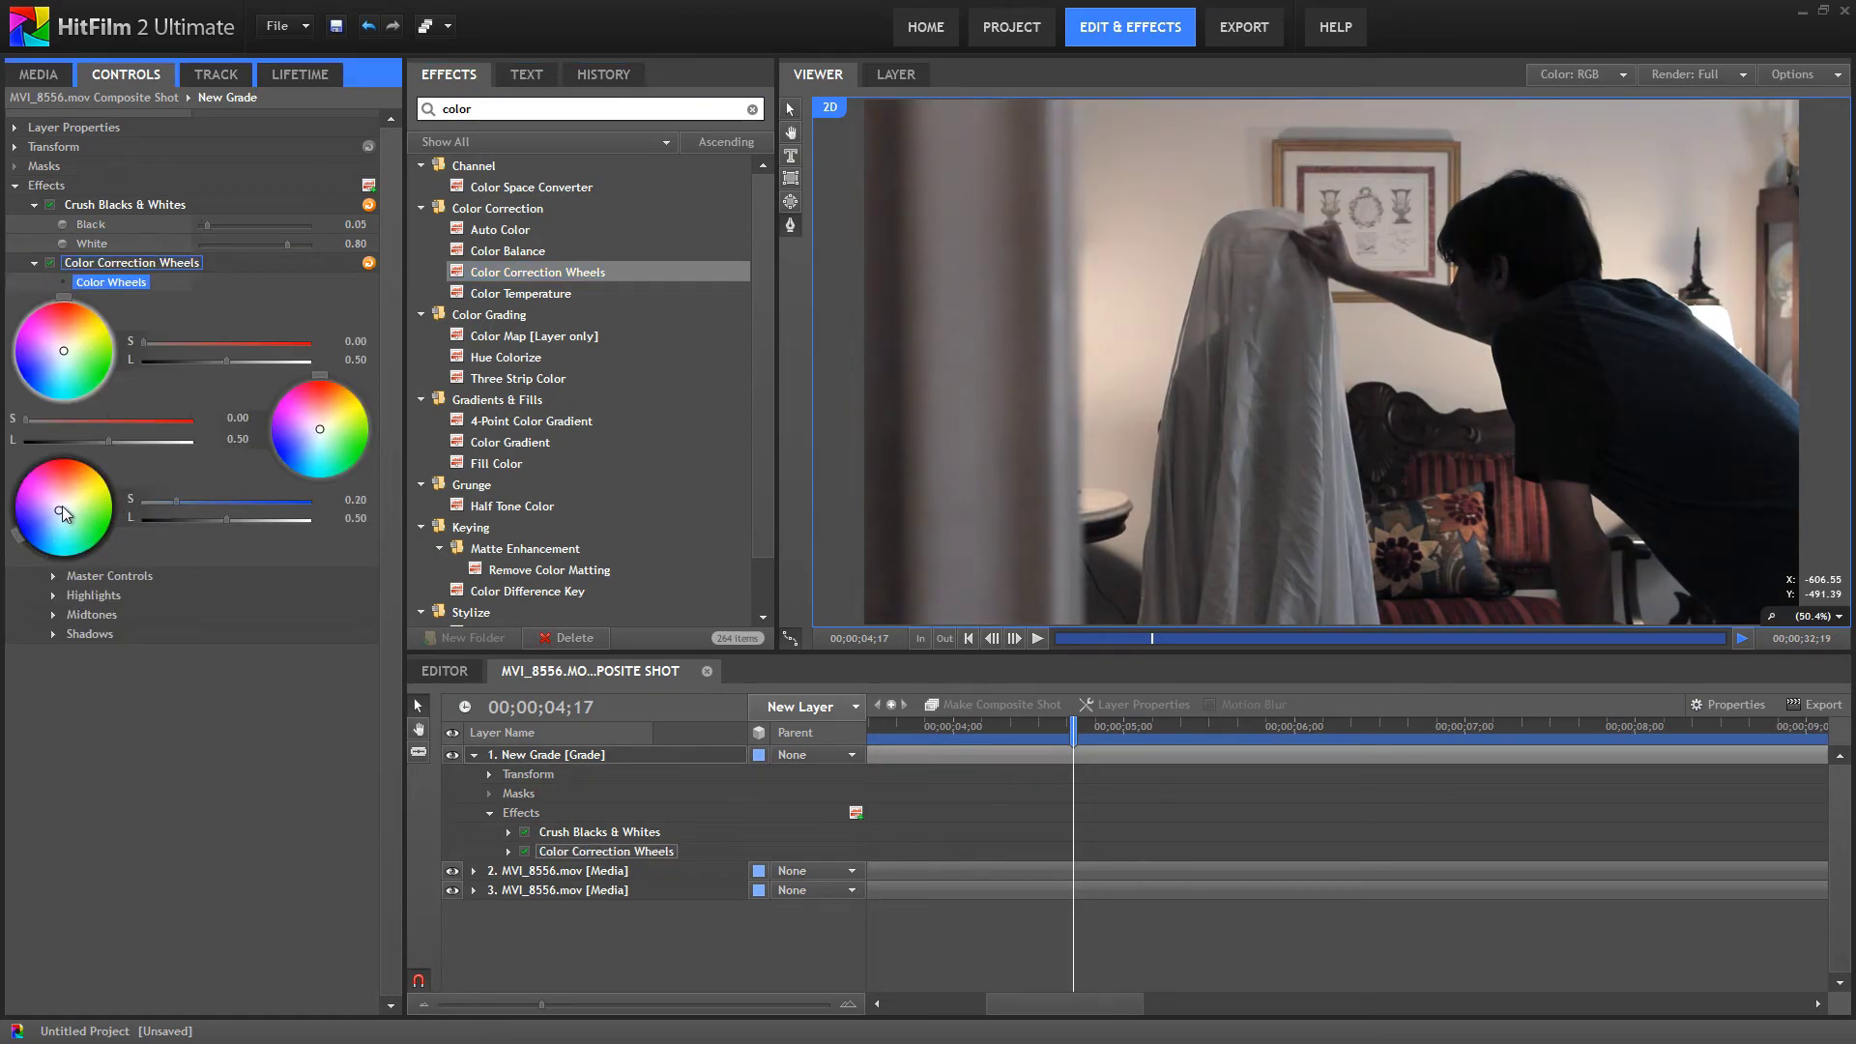
pyautogui.moveTo(62, 505); pyautogui.dragTo(73, 488)
pyautogui.moveTo(232, 501)
pyautogui.mouseDown()
pyautogui.moveTo(207, 502)
pyautogui.moveTo(221, 495)
pyautogui.mouseUp()
# - Apply the Letterbox effect, found by searching 'le', to the New Grade layer, then tidy the timeline
pyautogui.doubleClick(528, 109)
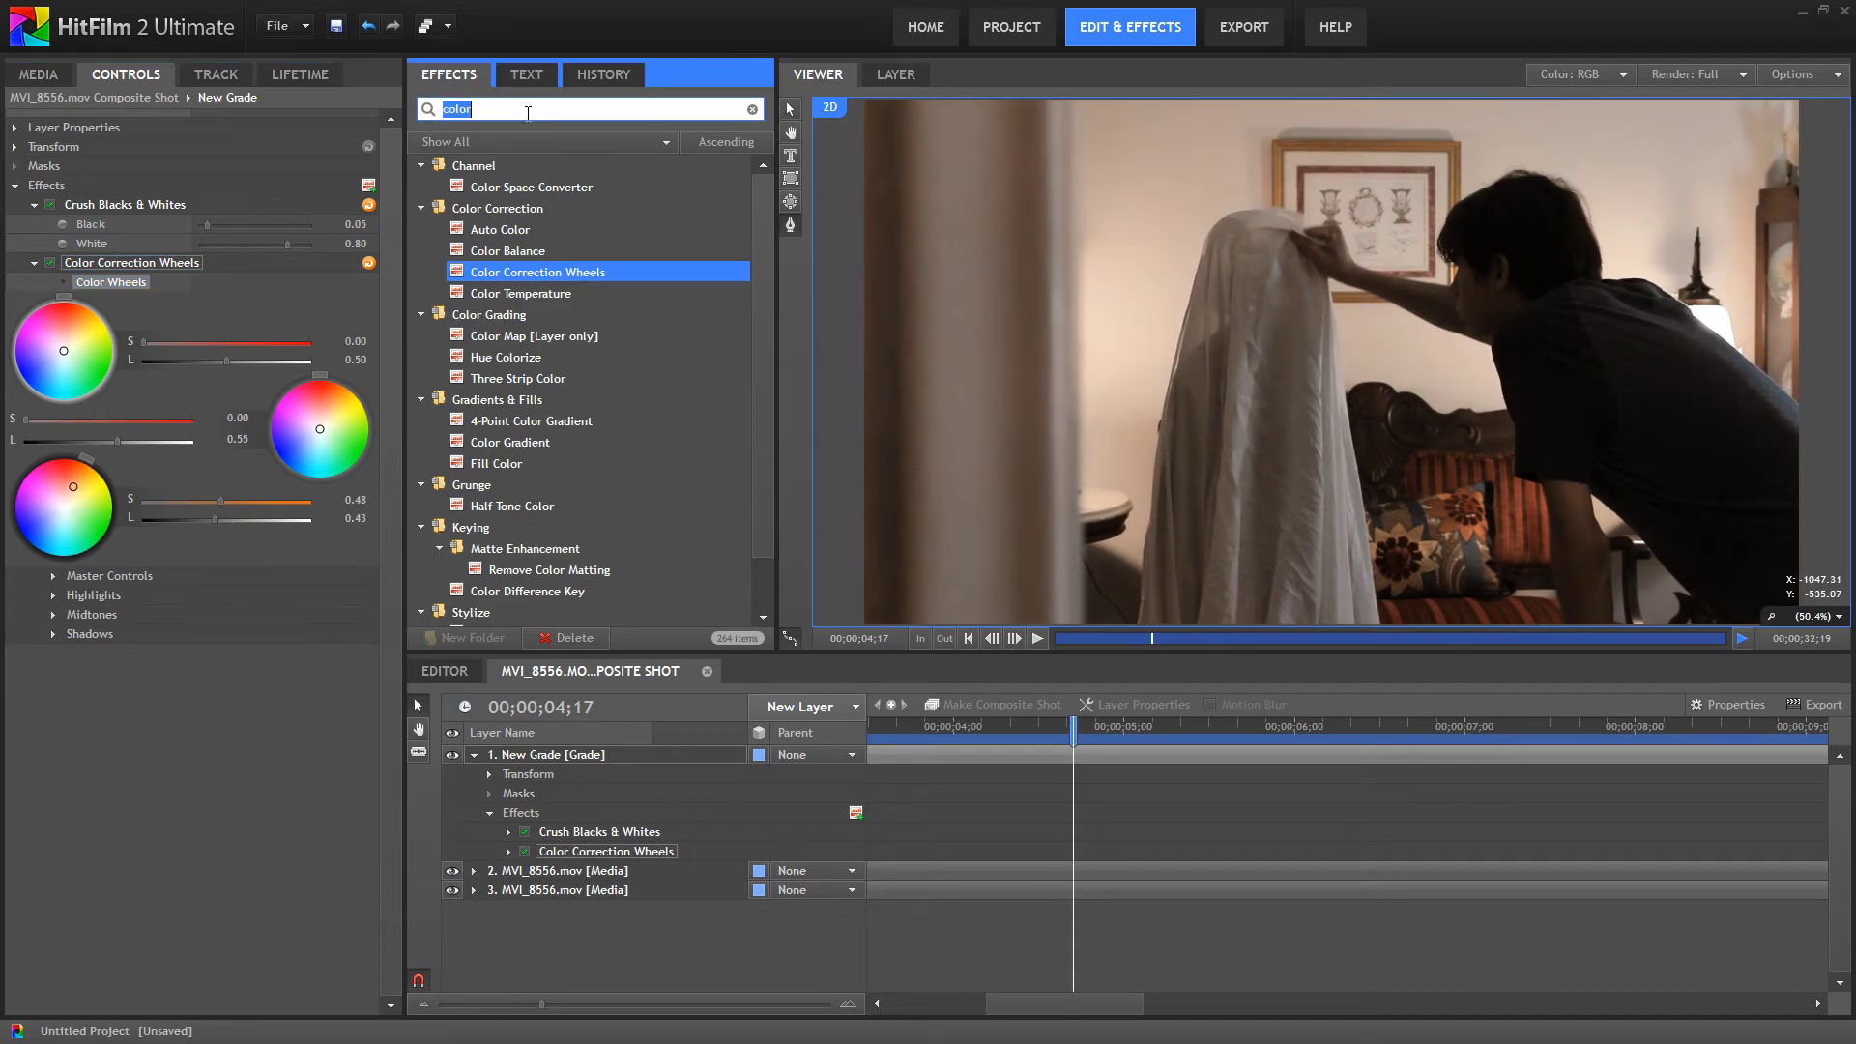
pyautogui.write('lett')
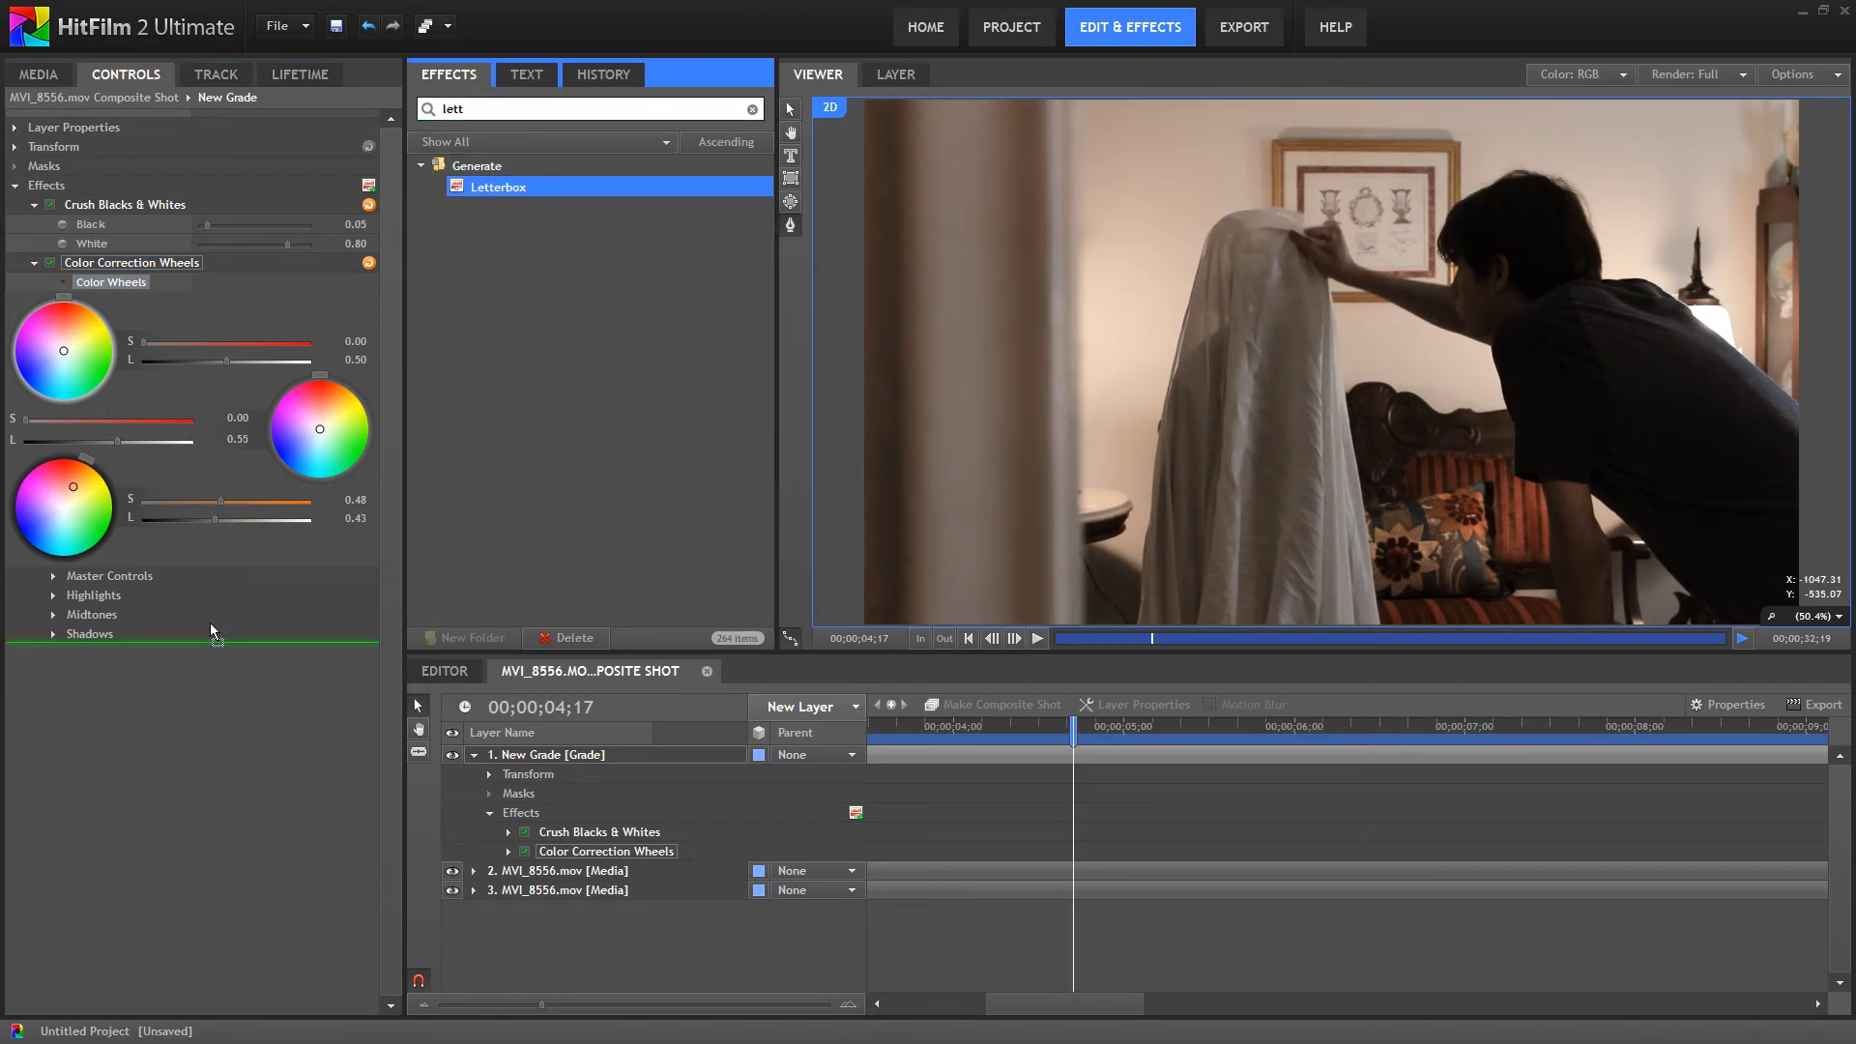
pyautogui.moveTo(211, 624); pyautogui.dragTo(211, 629)
pyautogui.click(1107, 777)
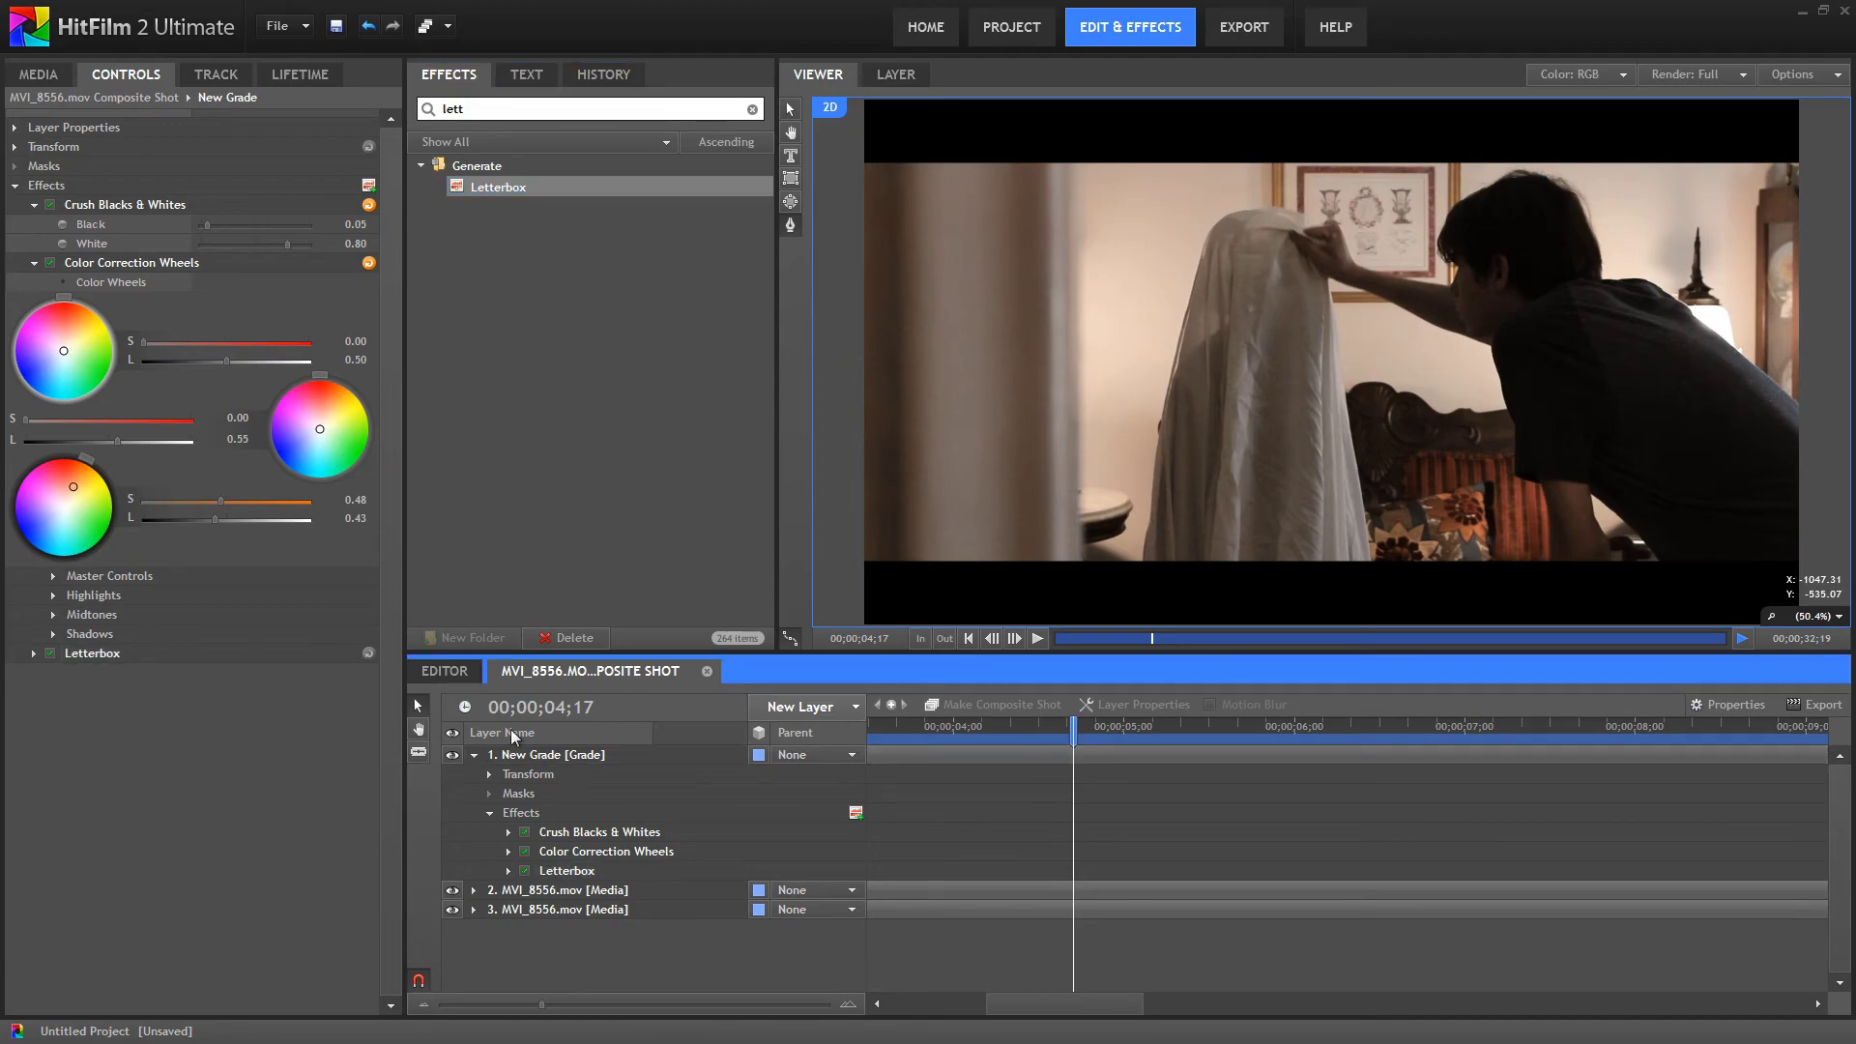
pyautogui.click(474, 755)
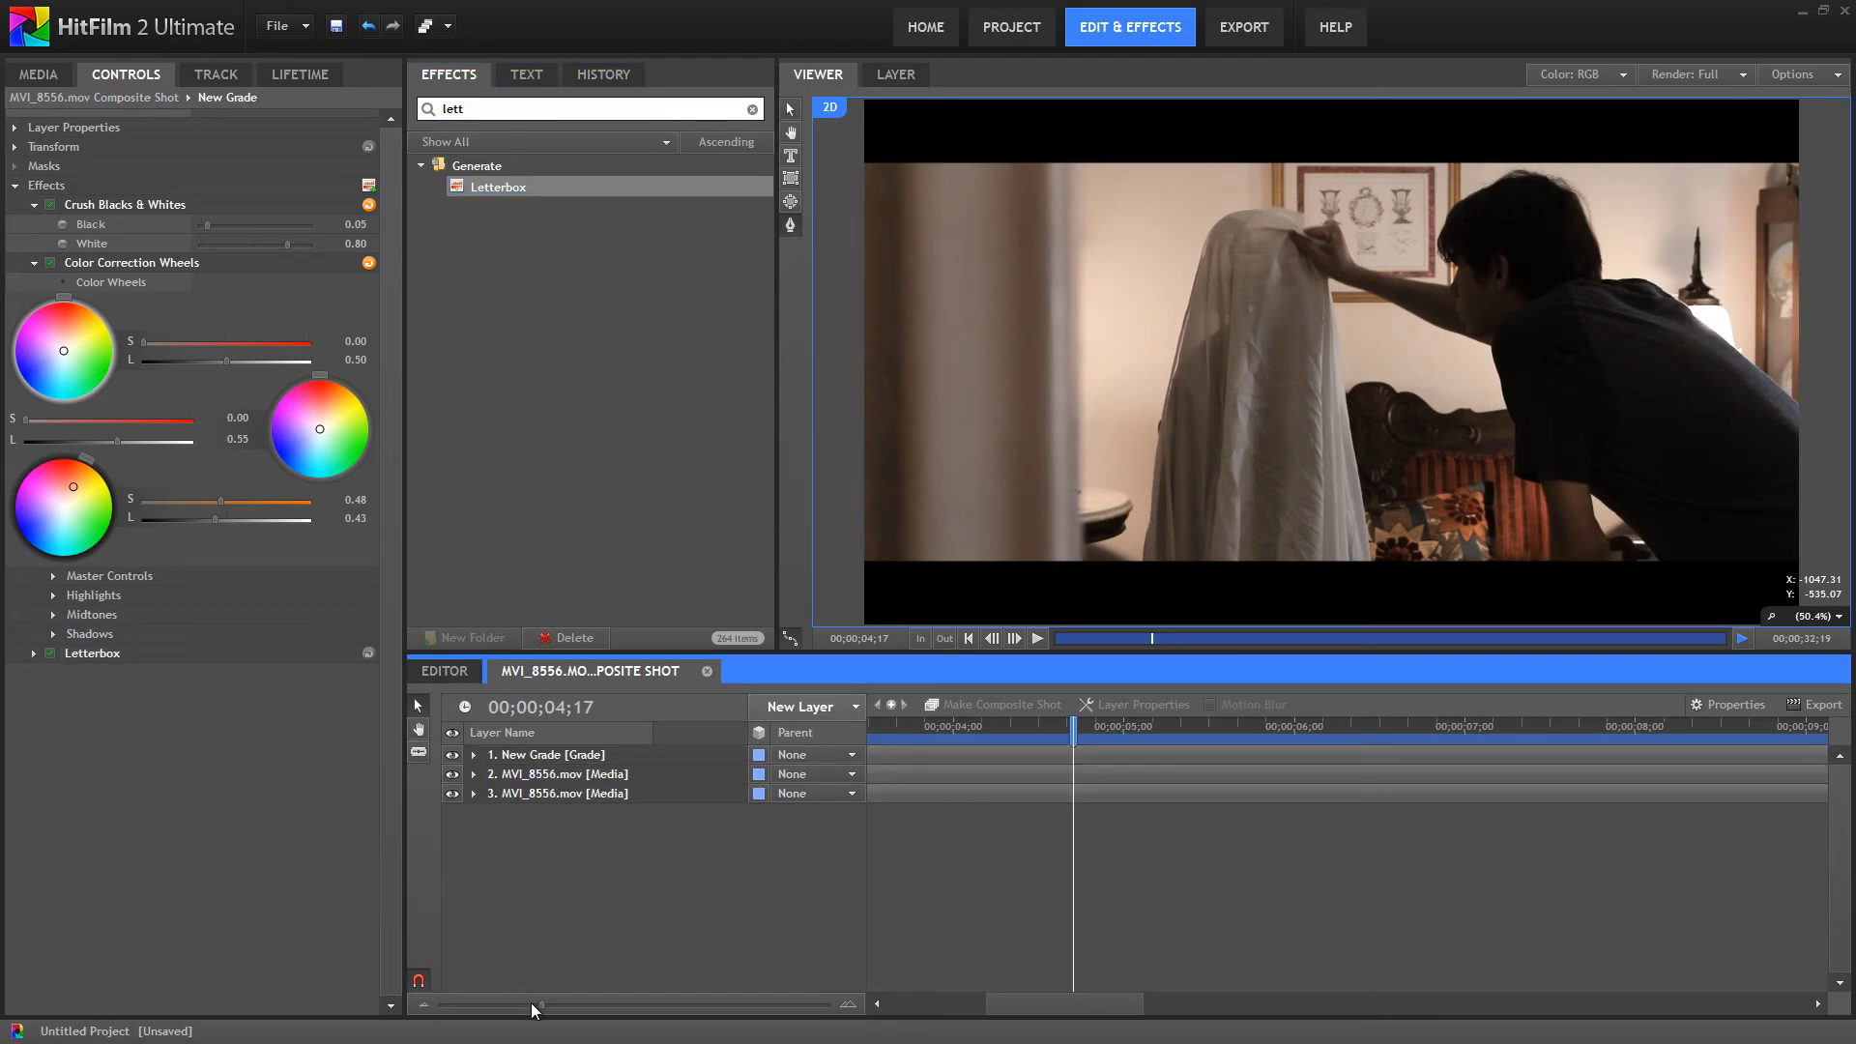
pyautogui.moveTo(539, 1005); pyautogui.dragTo(481, 1005)
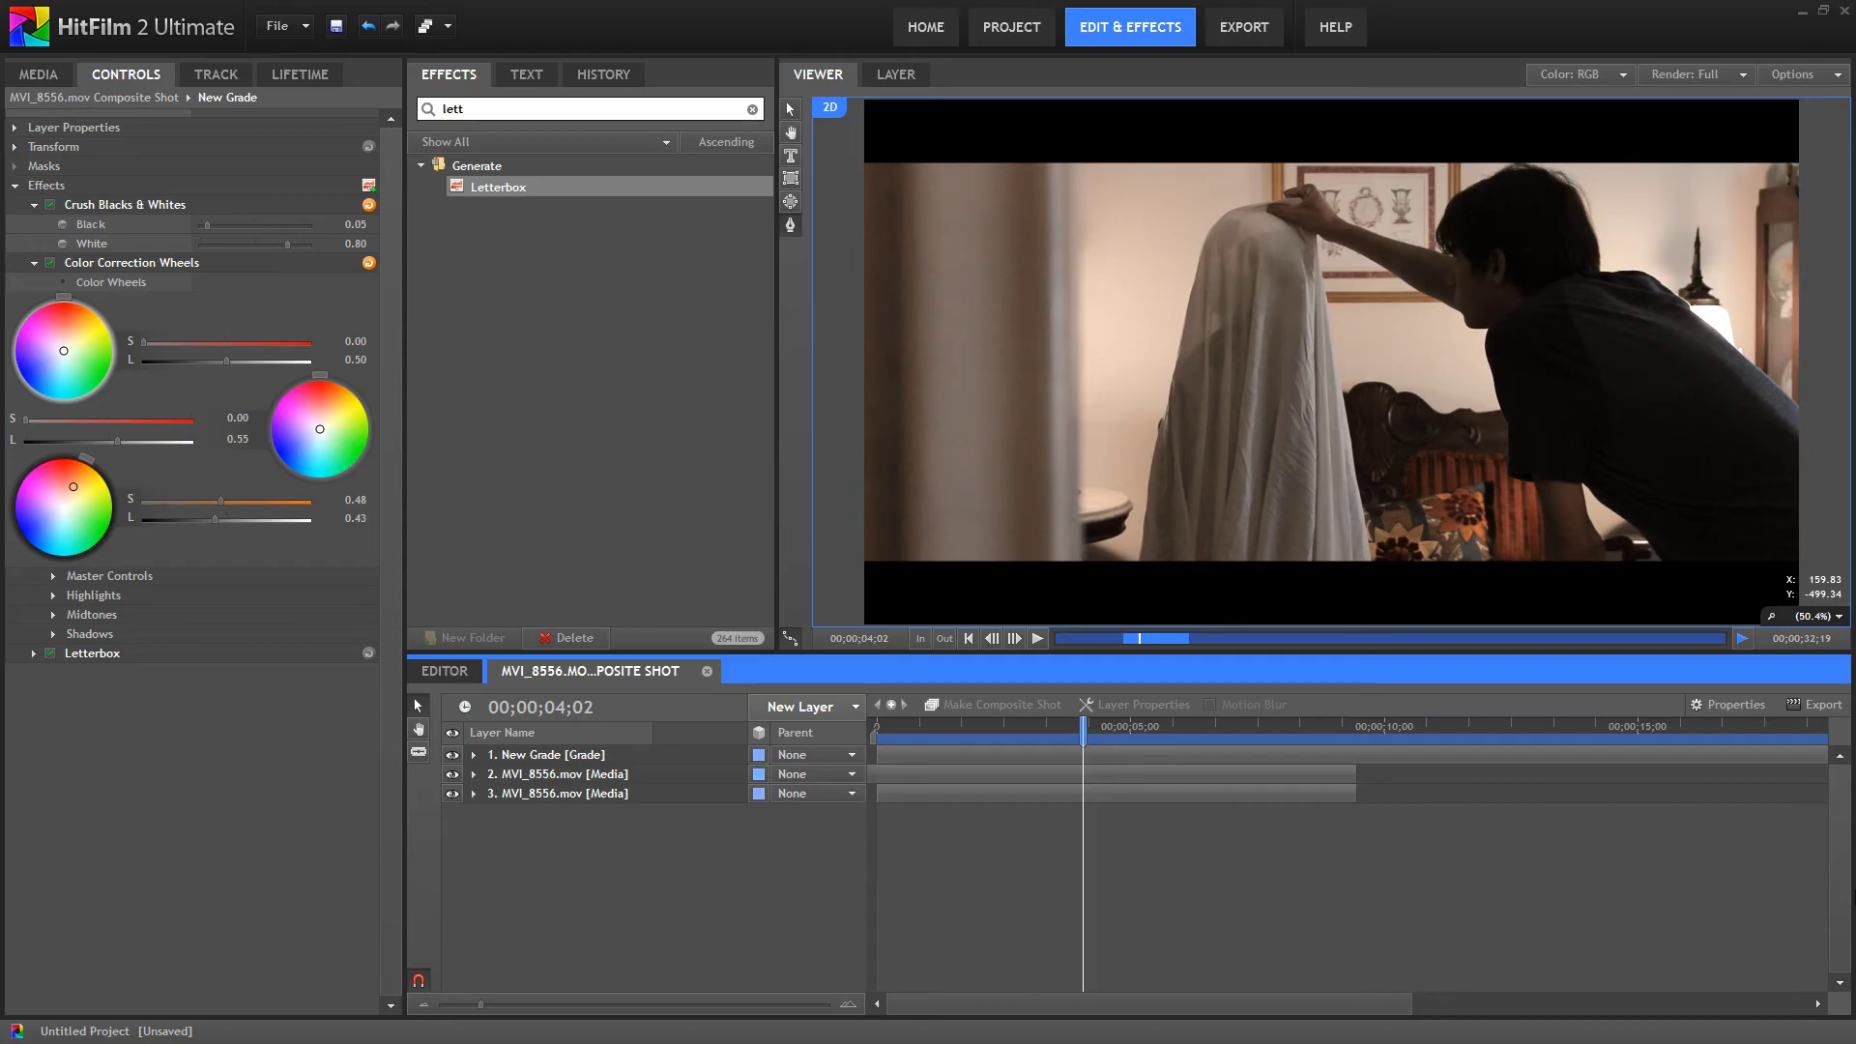